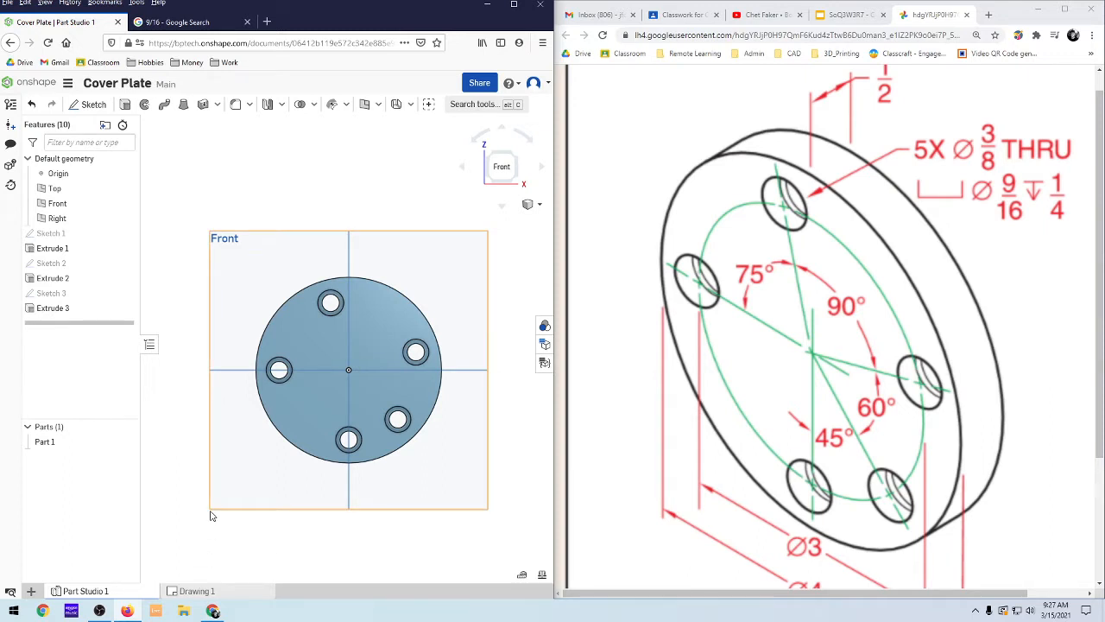
Step: Create a new Part Studio and start a sketch on its Front plane, viewed face-on
left_click(31, 592)
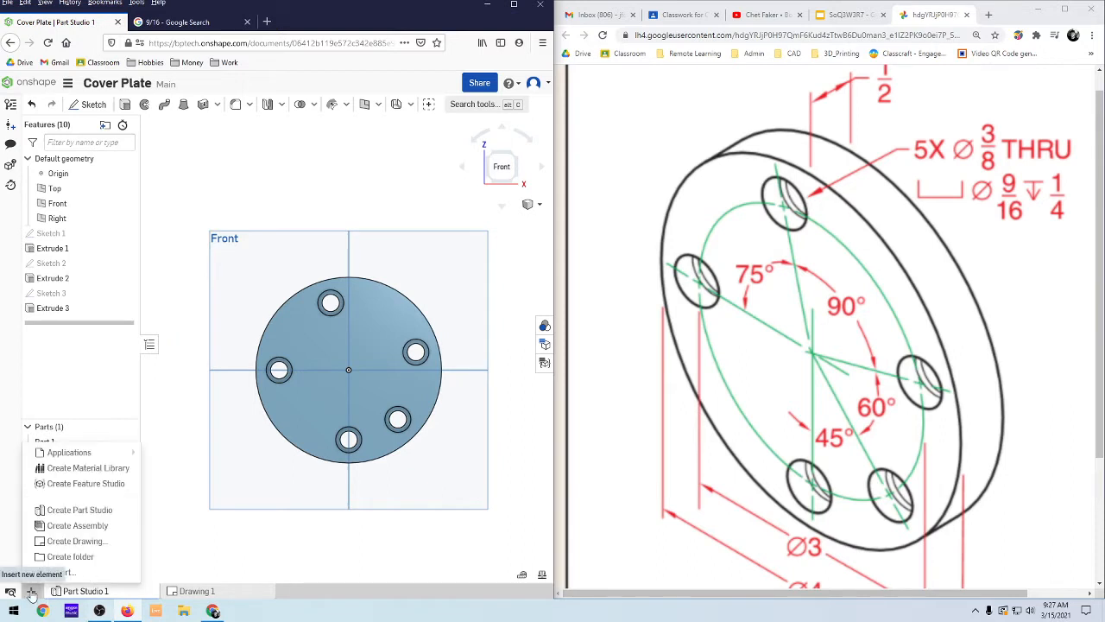
left_click(75, 513)
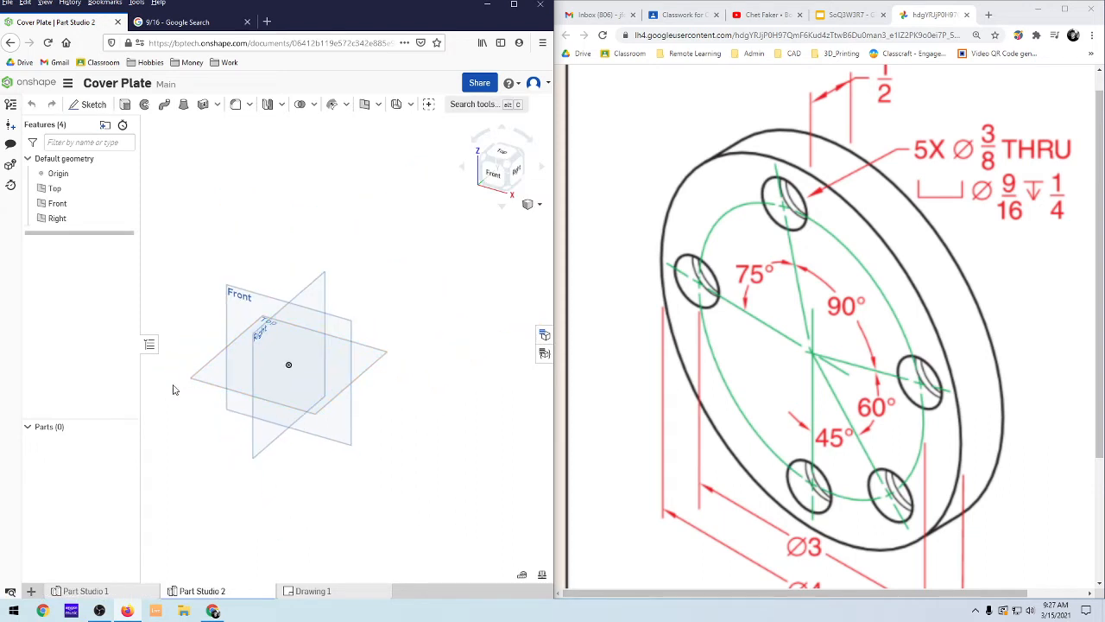
scroll(203, 416, "up", 2)
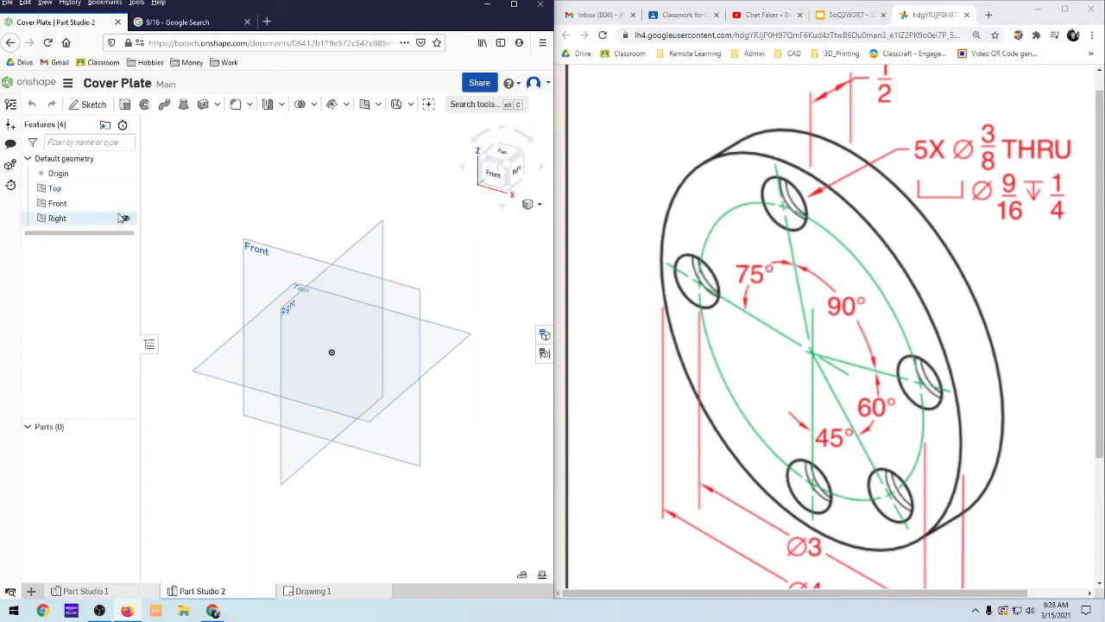
left_click(79, 112)
left_click(264, 264)
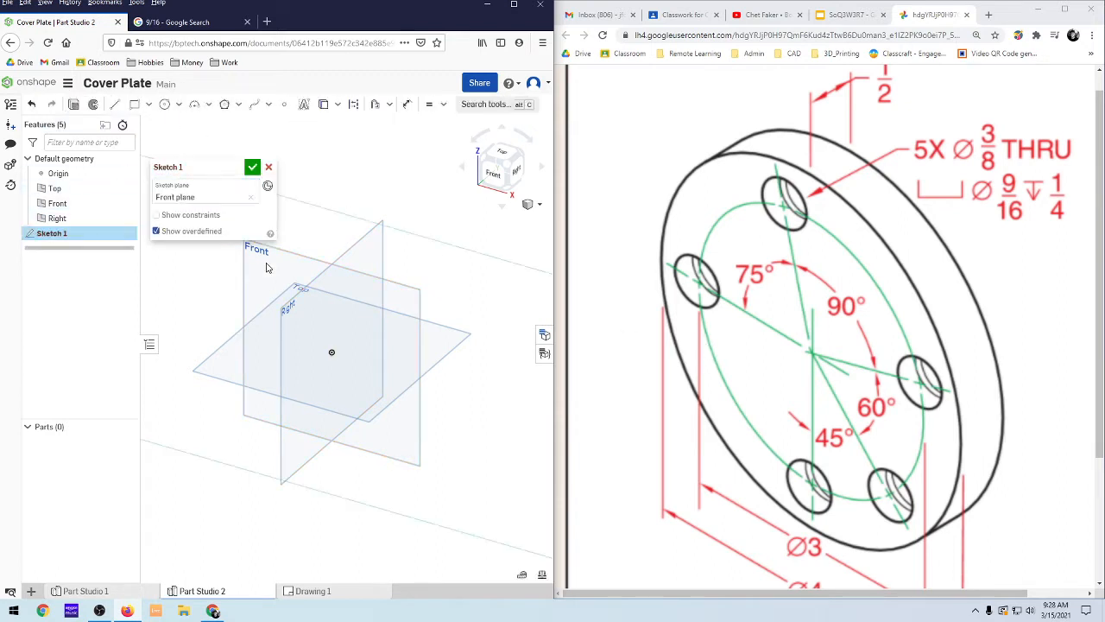
key("n")
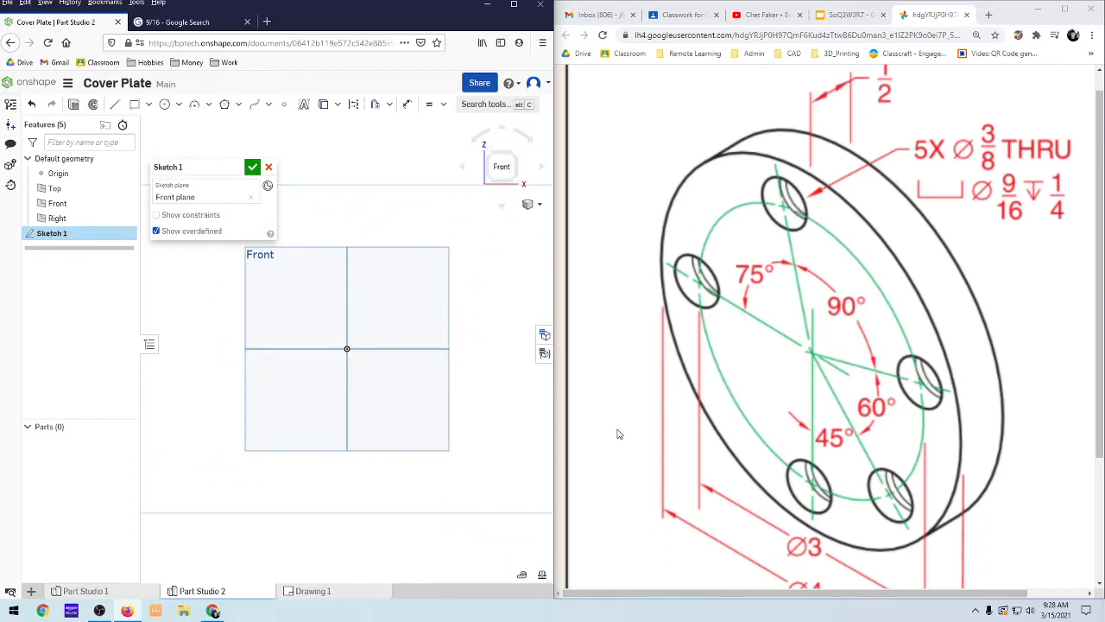
Step: Sketch a circle centred on the origin and set its diameter to 4 in
key("c")
left_click(346, 348)
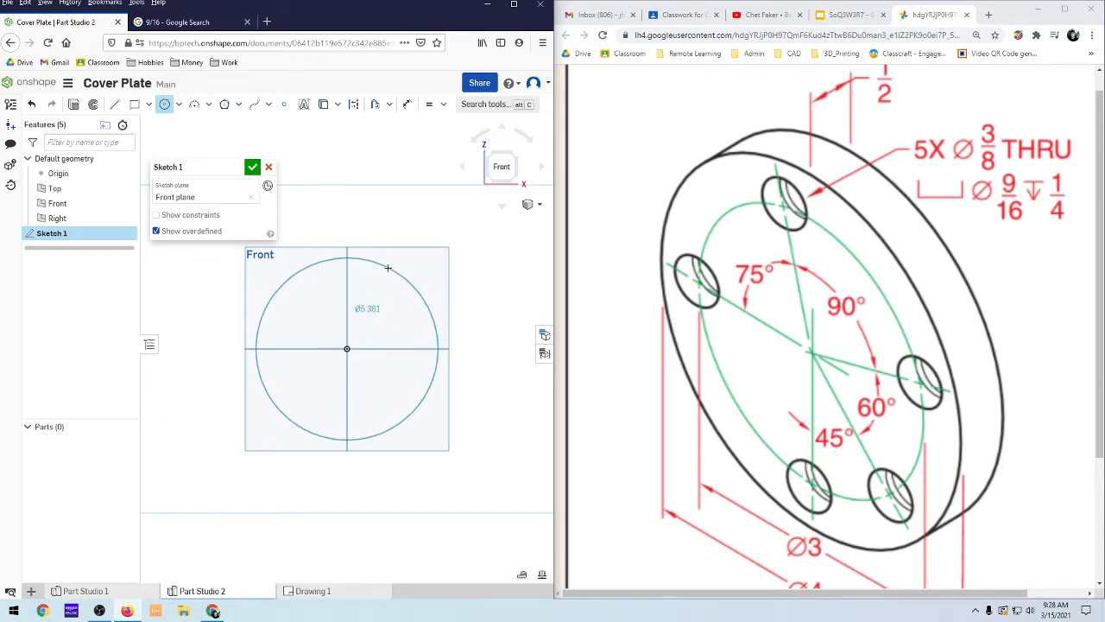
left_click(388, 268)
key("d")
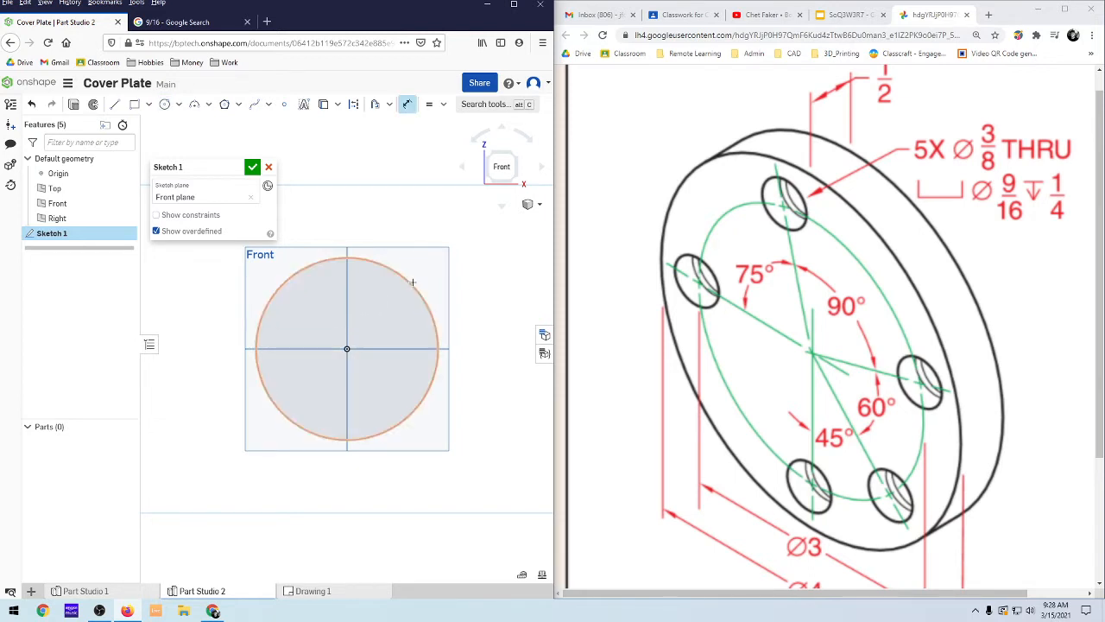
left_click(410, 278)
left_click(441, 227)
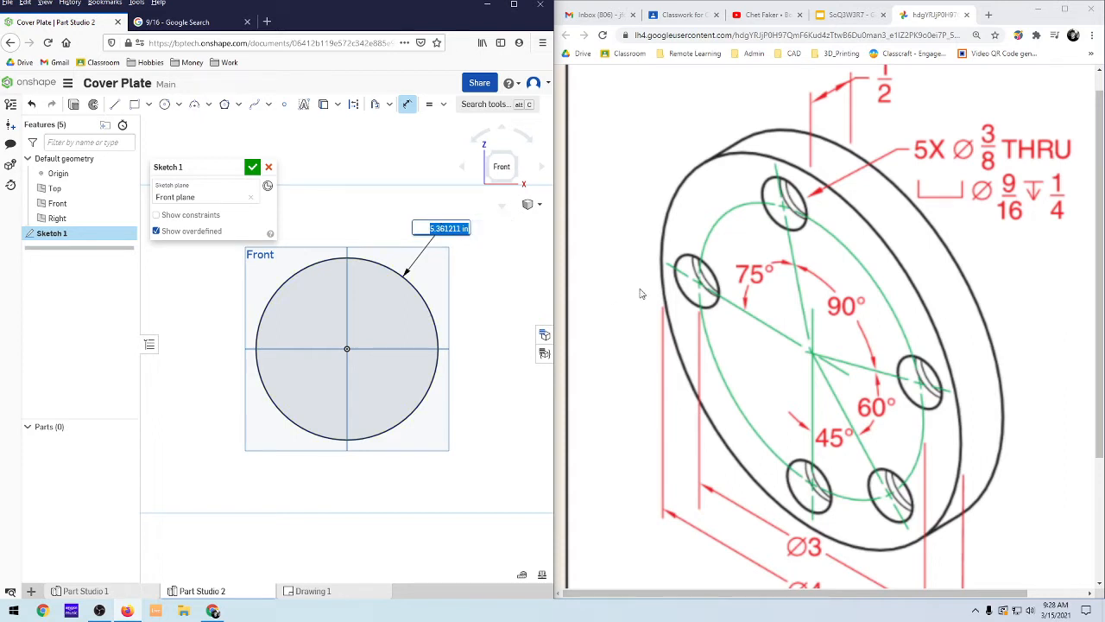
scroll(663, 349, "down", 1)
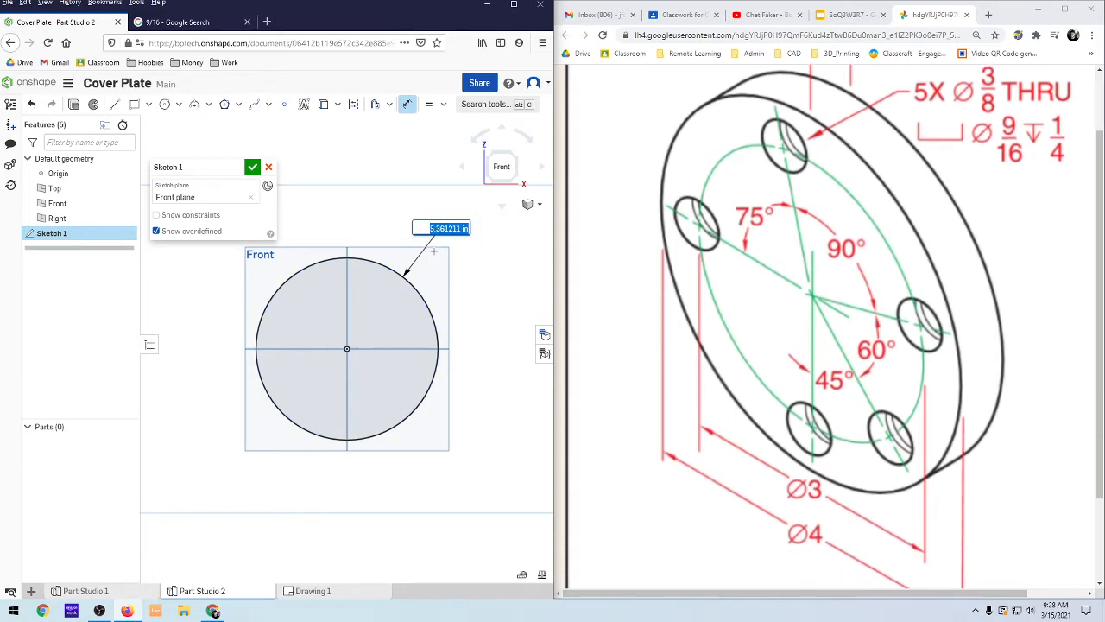
type("4")
key("Return")
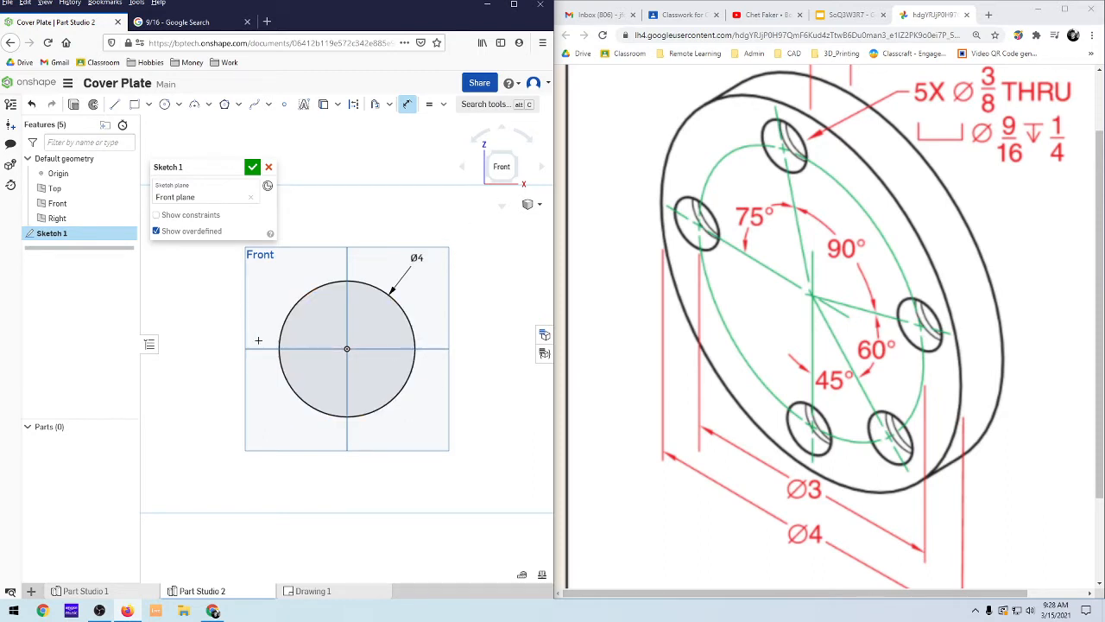
Step: Extrude the circle as a new solid with a blind depth of 0.5 in
left_click(74, 107)
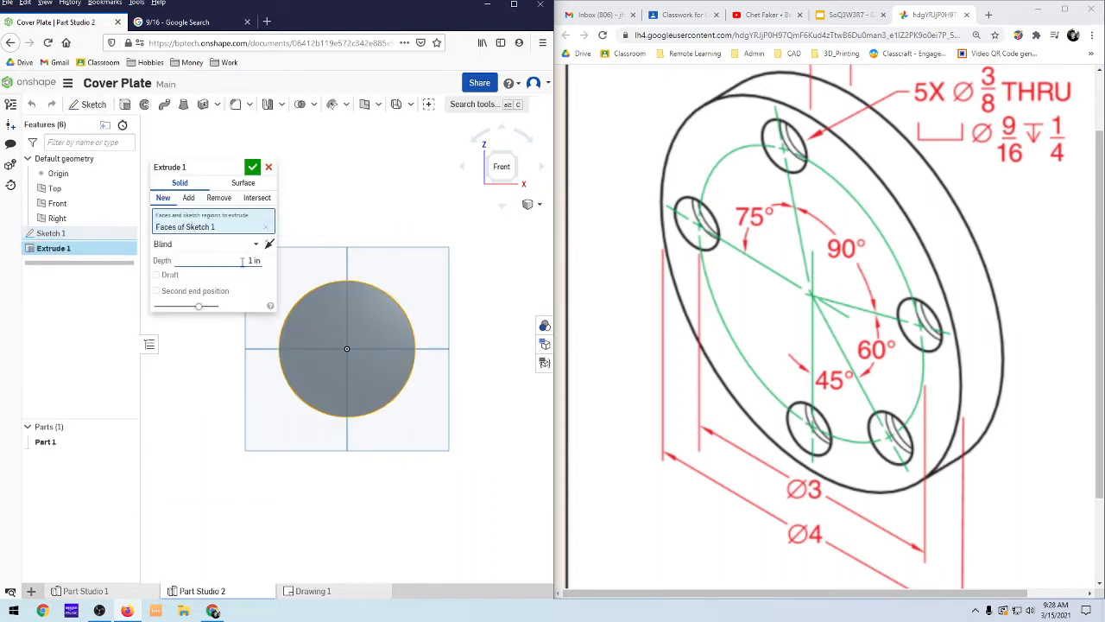
scroll(629, 294, "up", 2)
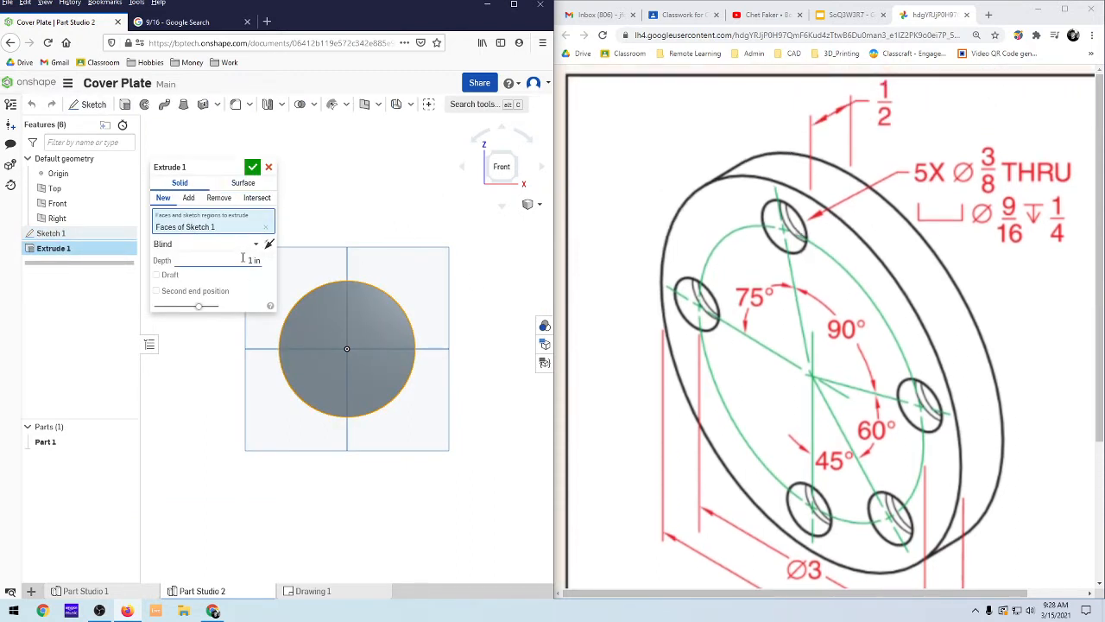
left_click(237, 262)
key("BackSpace")
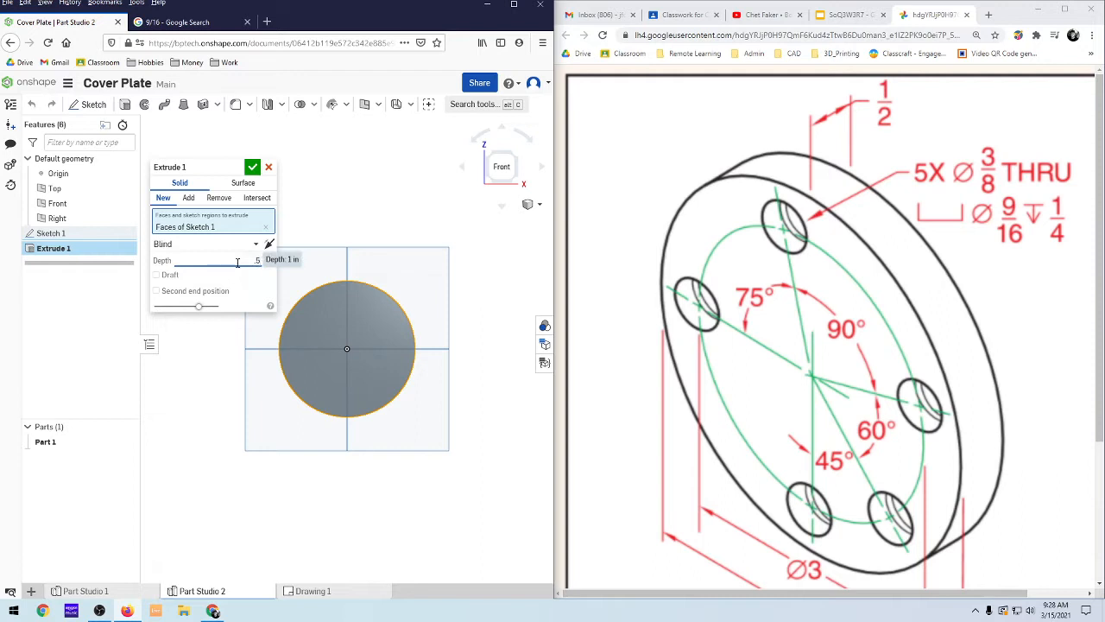
type(".5")
key("Return")
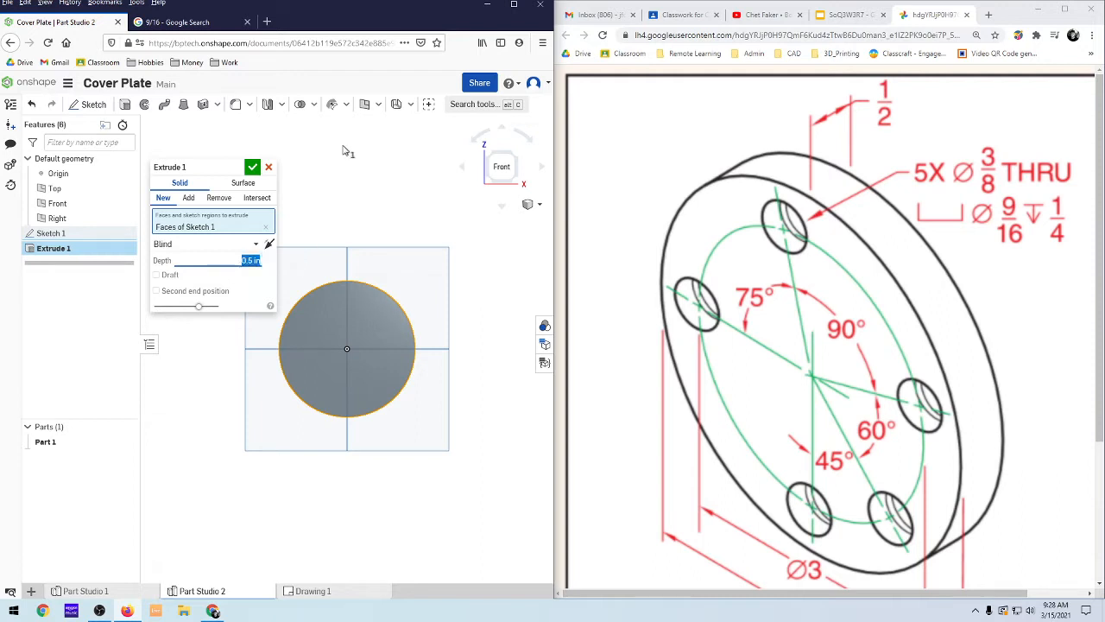
left_click(252, 166)
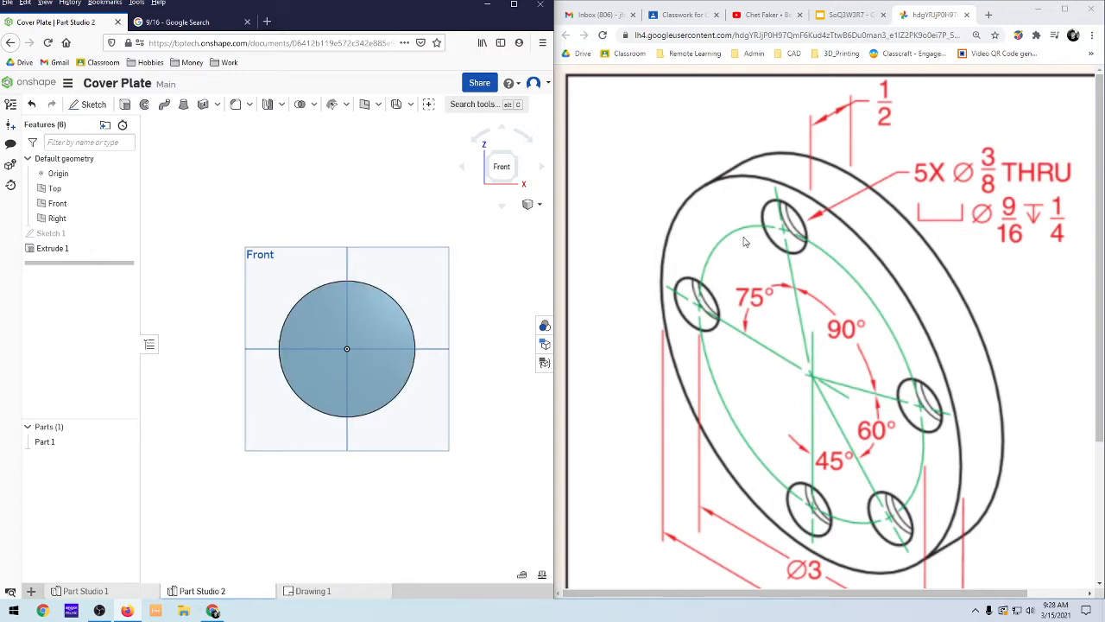
Step: Start a sketch on the disc's front face and draw an origin-centred construction circle about 3.28 in in diameter
left_click(91, 104)
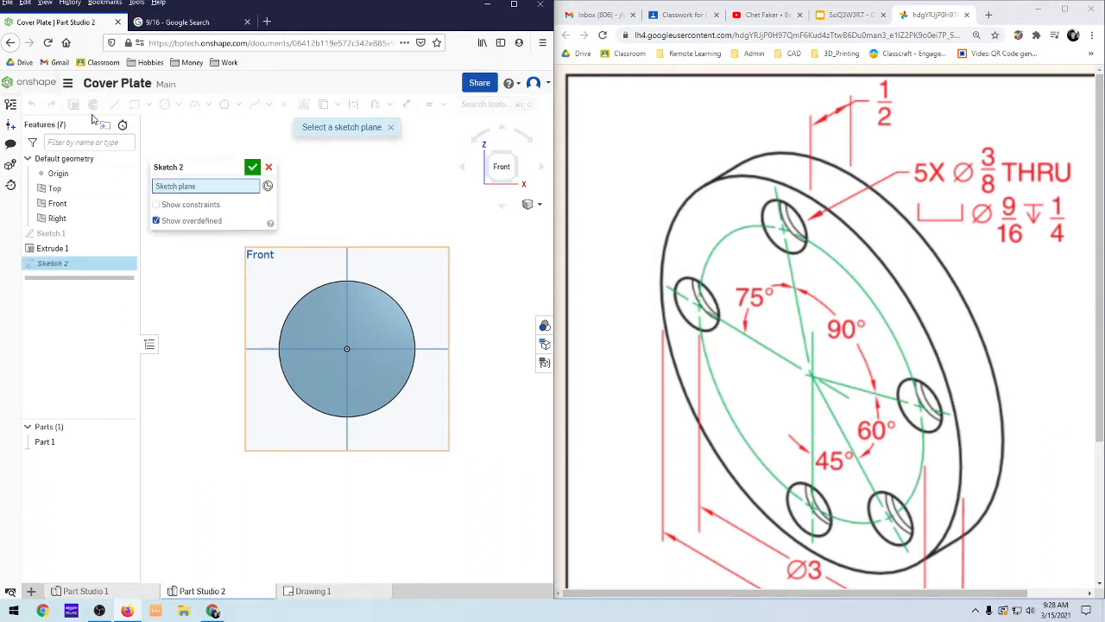
left_click(315, 314)
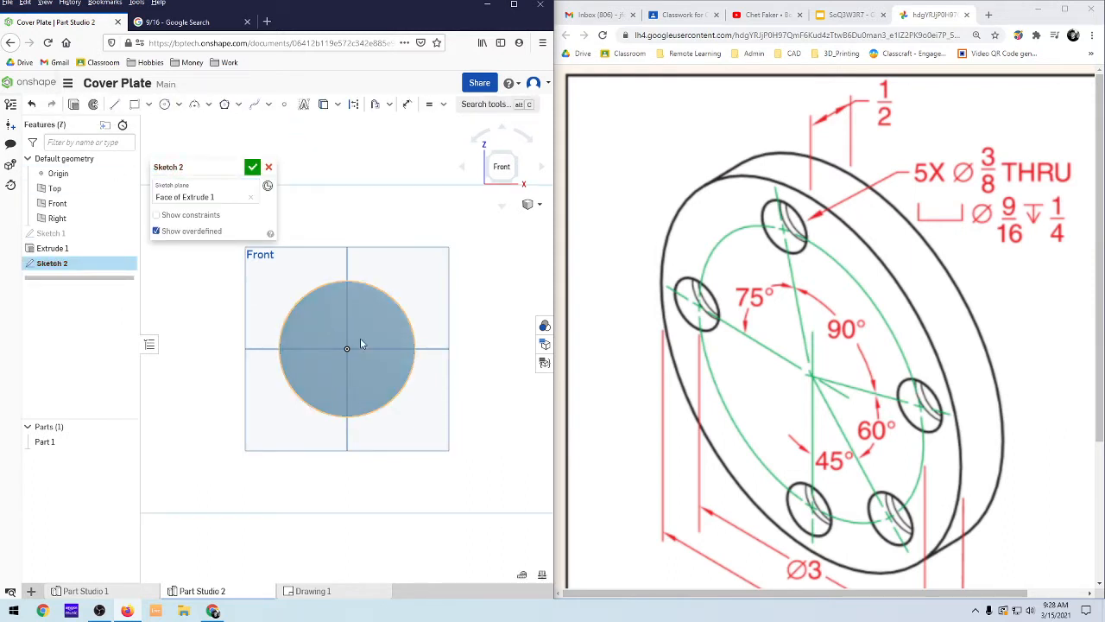
scroll(360, 344, "up", 1)
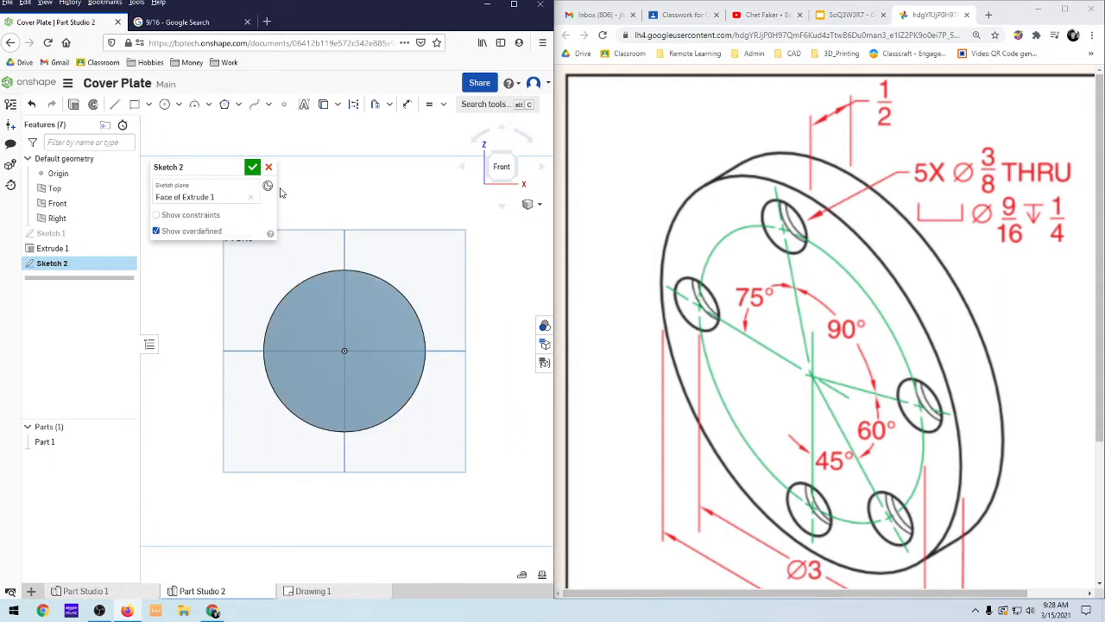
key("c")
key("q")
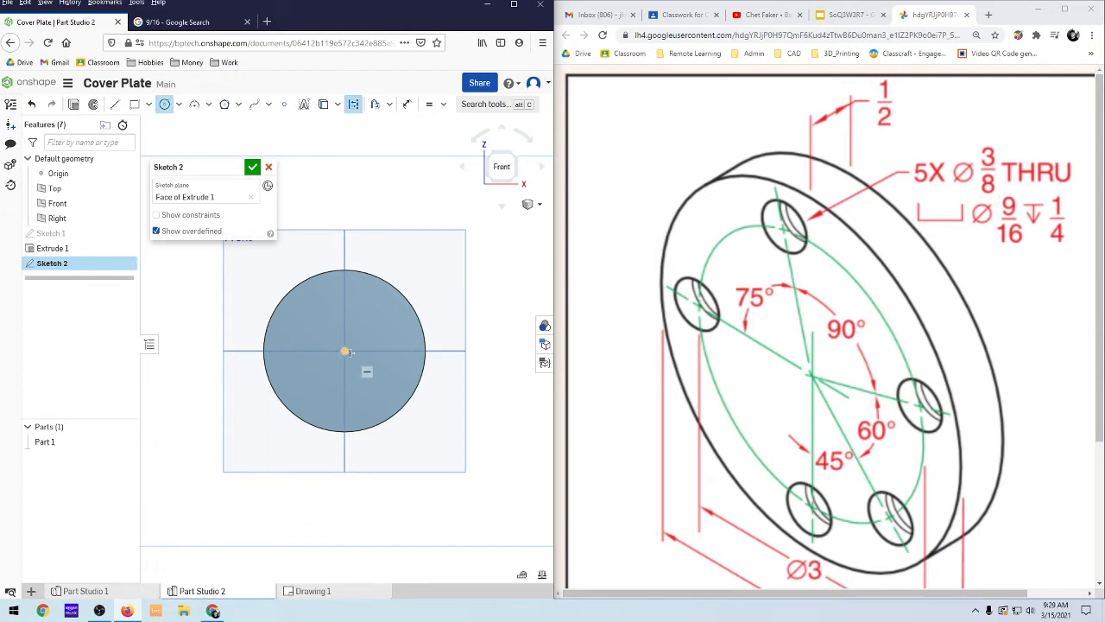
scroll(362, 370, "up", 1)
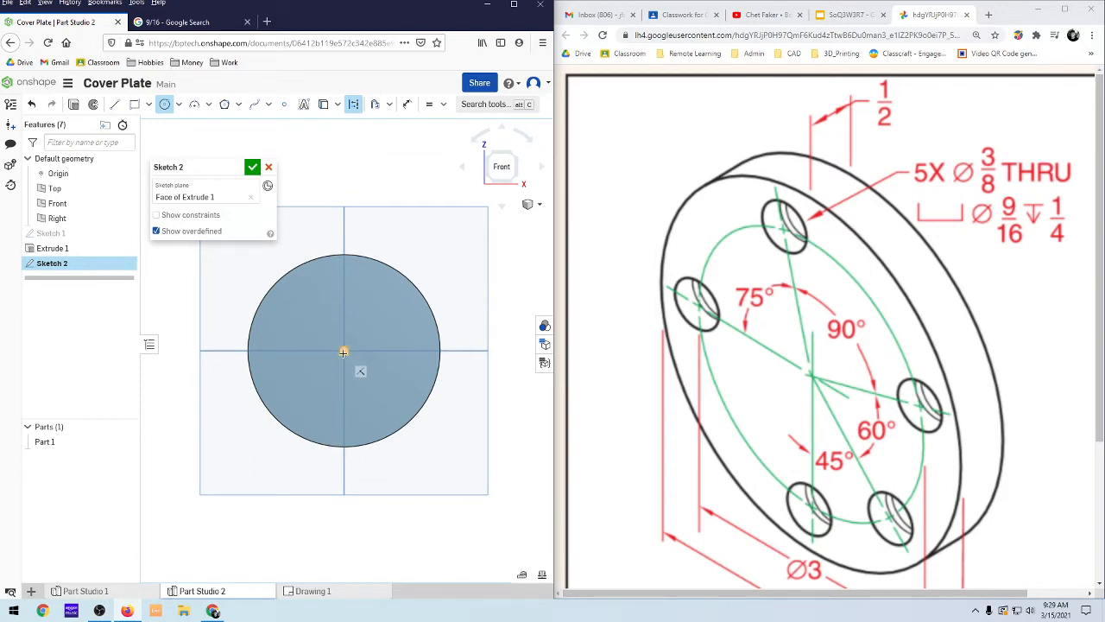
left_click(314, 423)
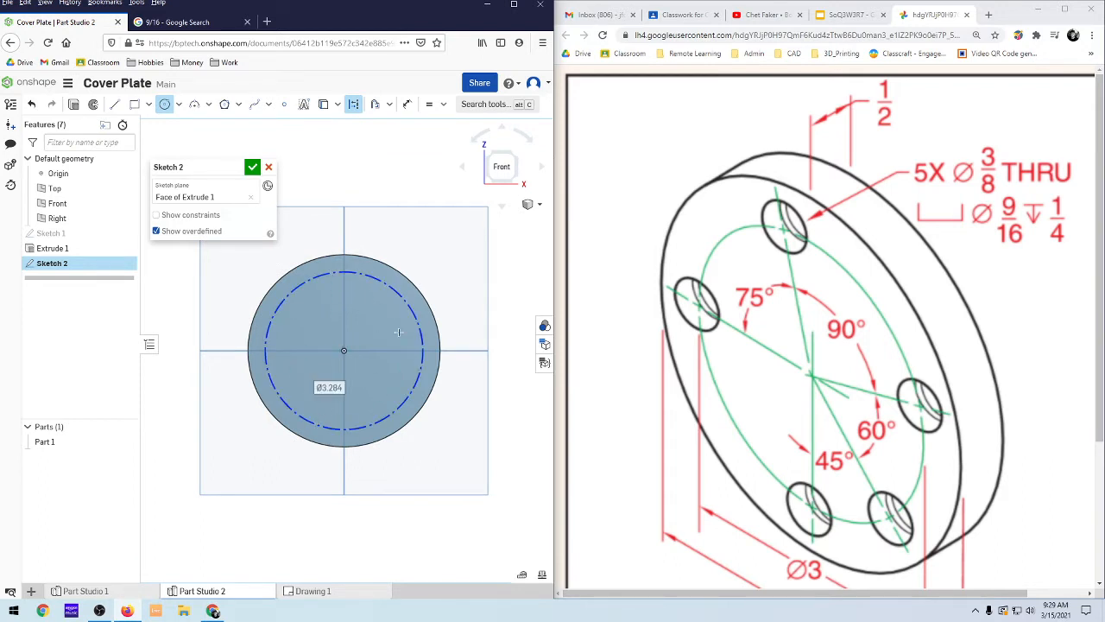
Step: Set the construction circle's diameter to 3 in
left_click(406, 104)
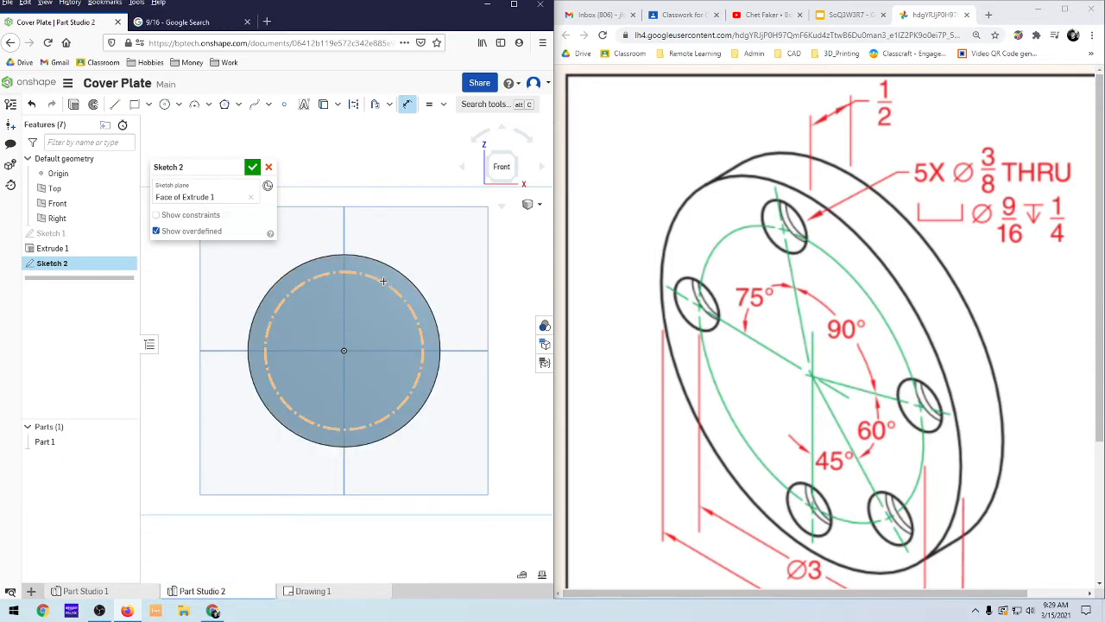
key("d")
left_click(382, 281)
left_click(444, 209)
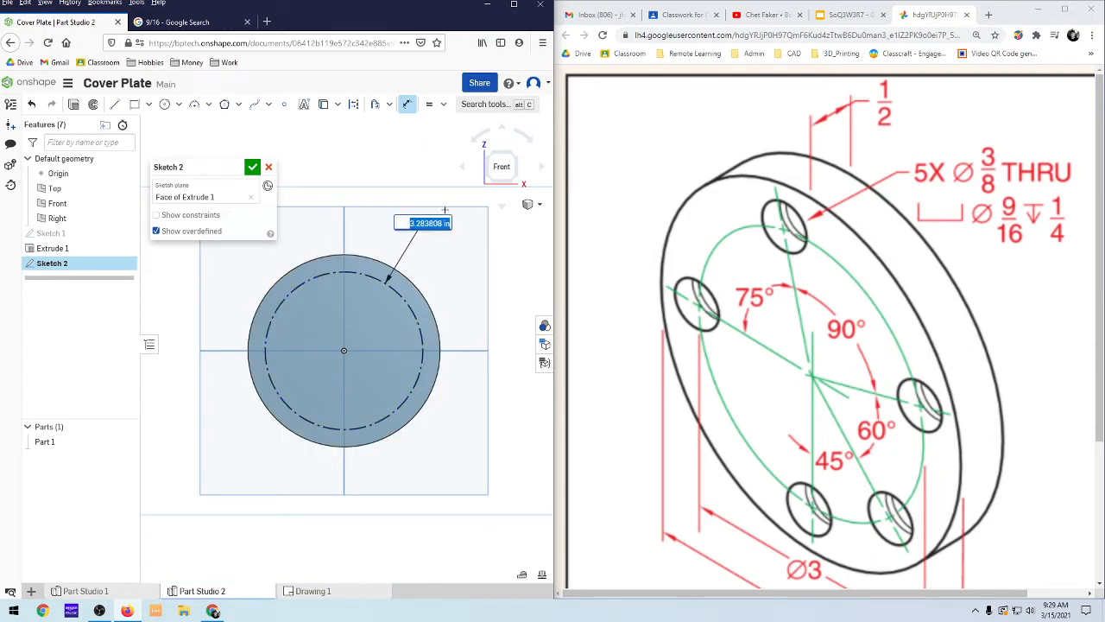
type("3")
key("Return")
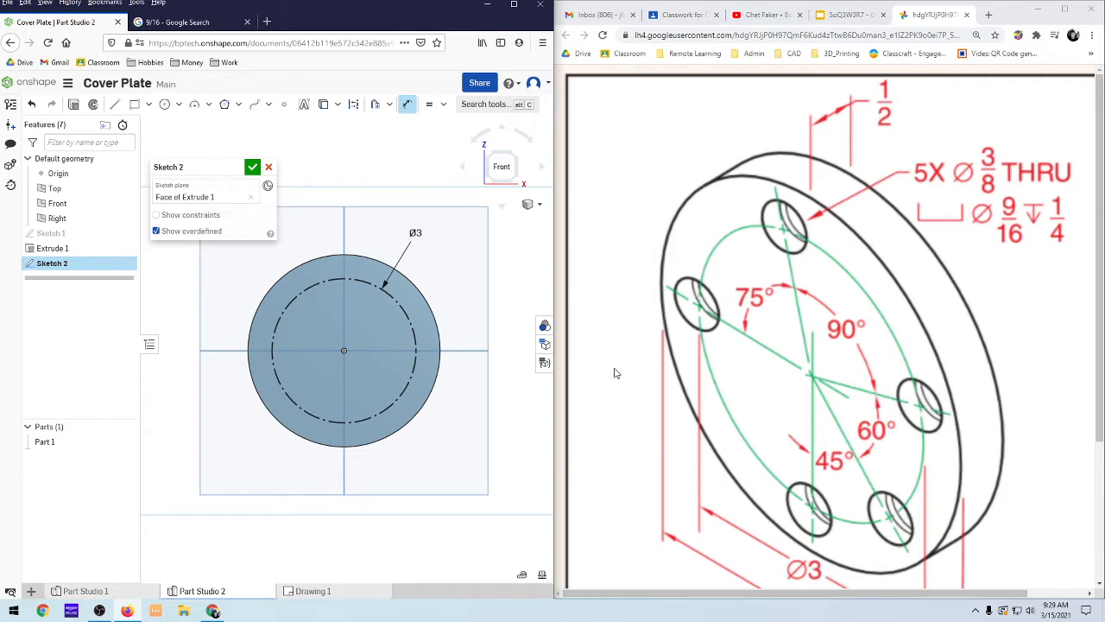
Step: Draw a horizontal construction line between the origin and the left side of the construction circle
key("l")
key("d")
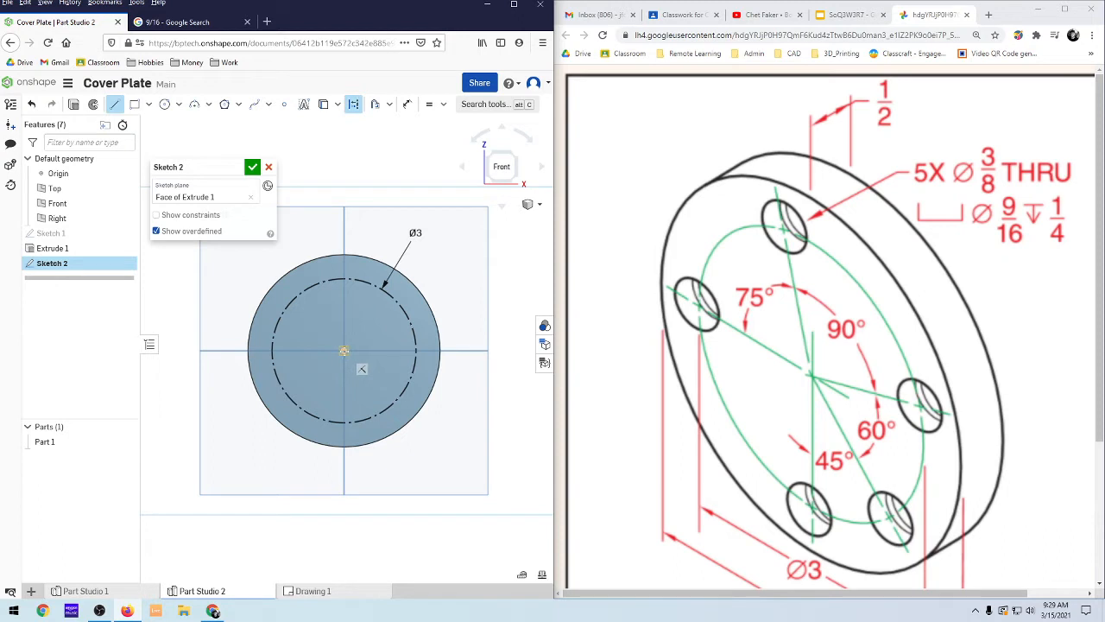
left_click(272, 350)
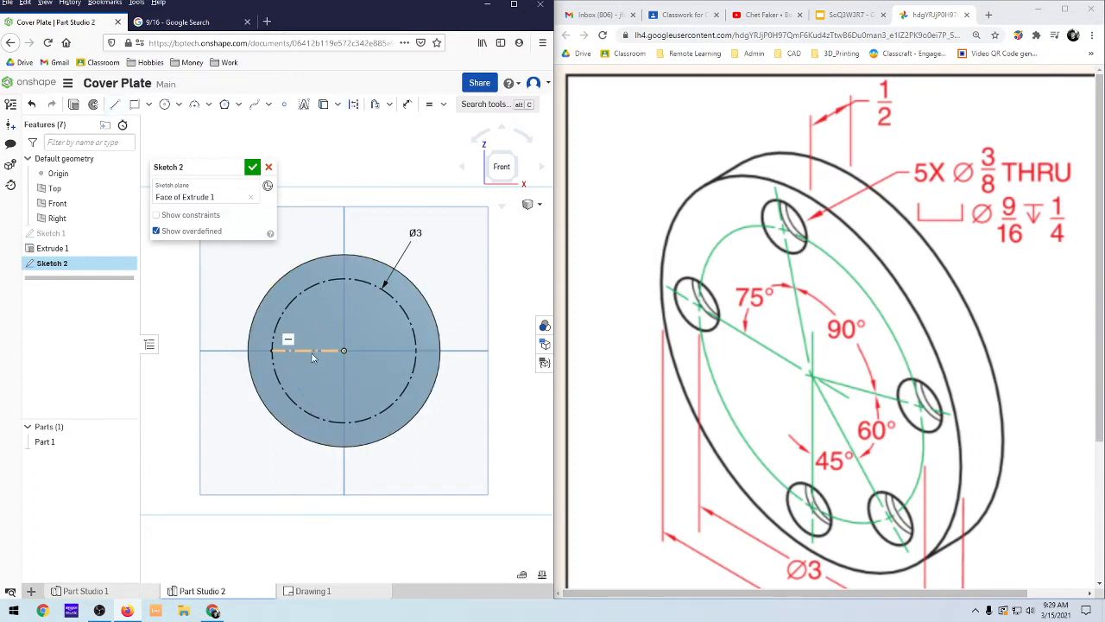
left_click(345, 350)
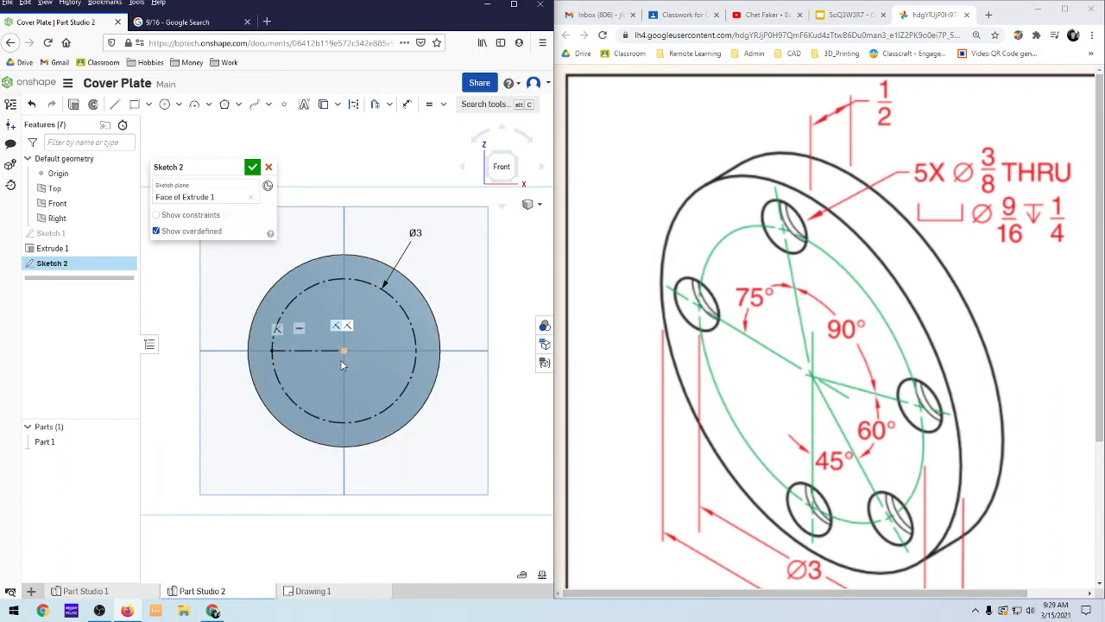
Step: Draw a slanted construction line about 1.5 in long from the origin to the upper-left part of the construction circle
key("l")
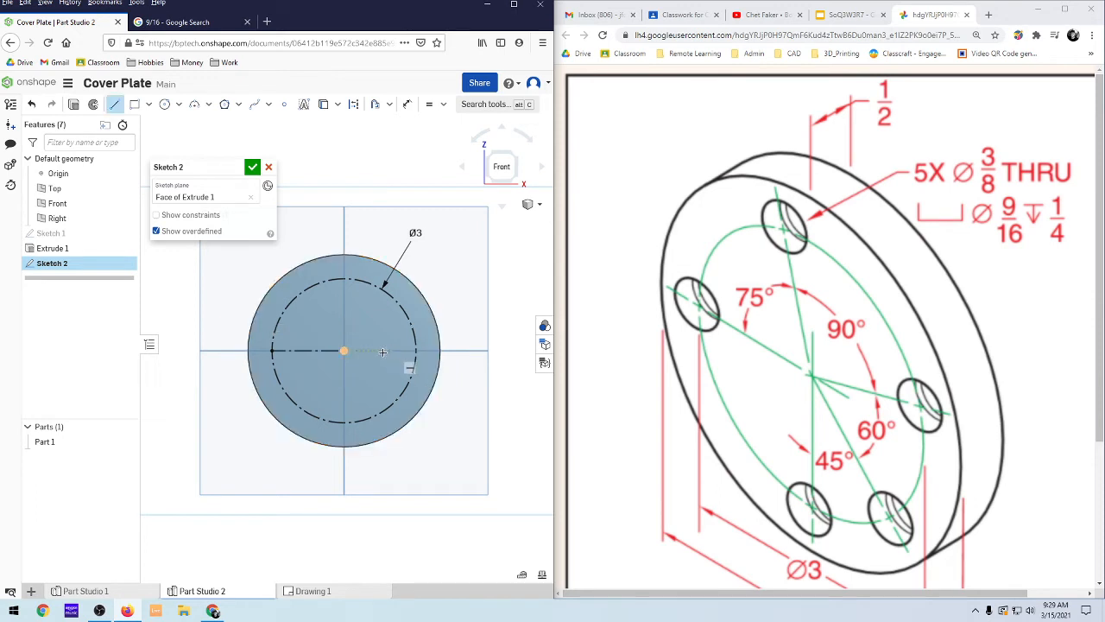
key("q")
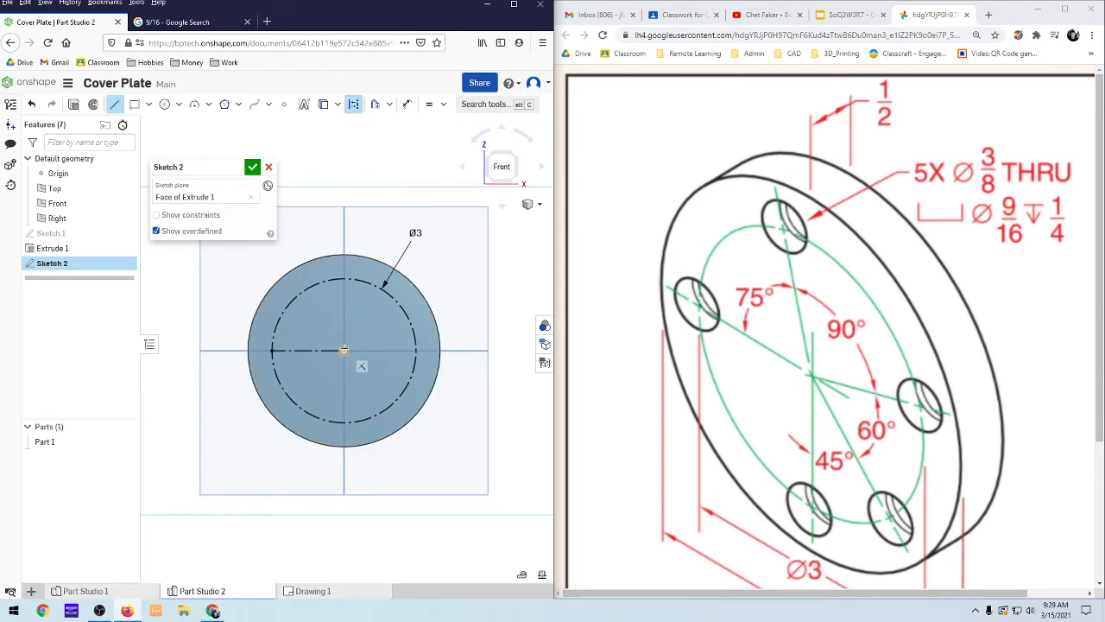
left_click(344, 350)
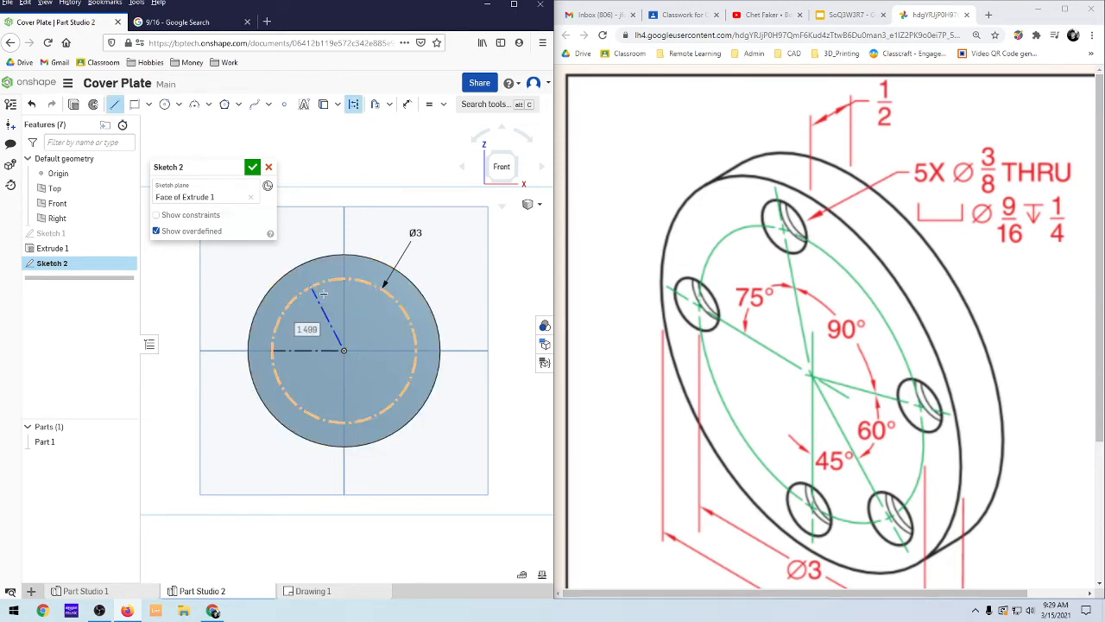
left_click(313, 287)
key("Escape")
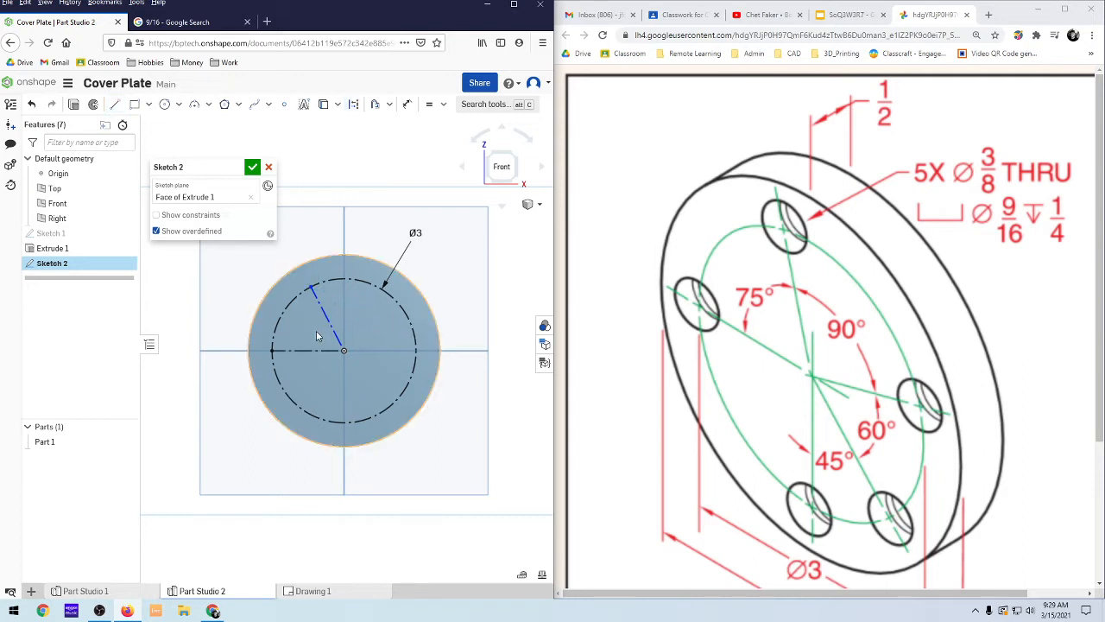
Step: Set the angle between the horizontal and slanted construction lines to 75 degrees
key("d")
left_click(300, 350)
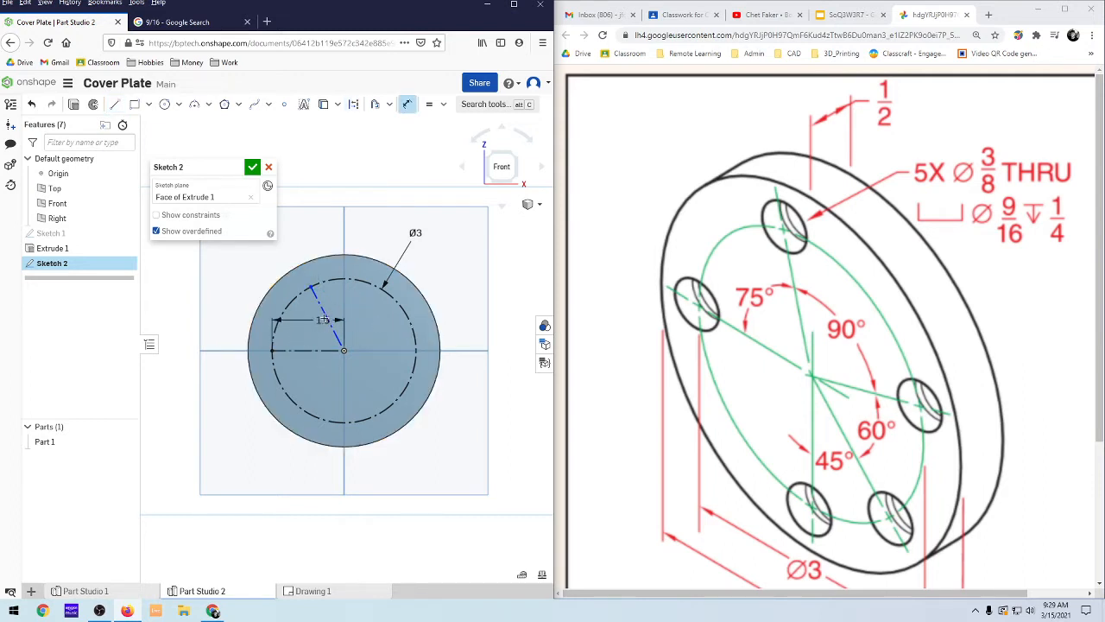
left_click(322, 319)
left_click(242, 290)
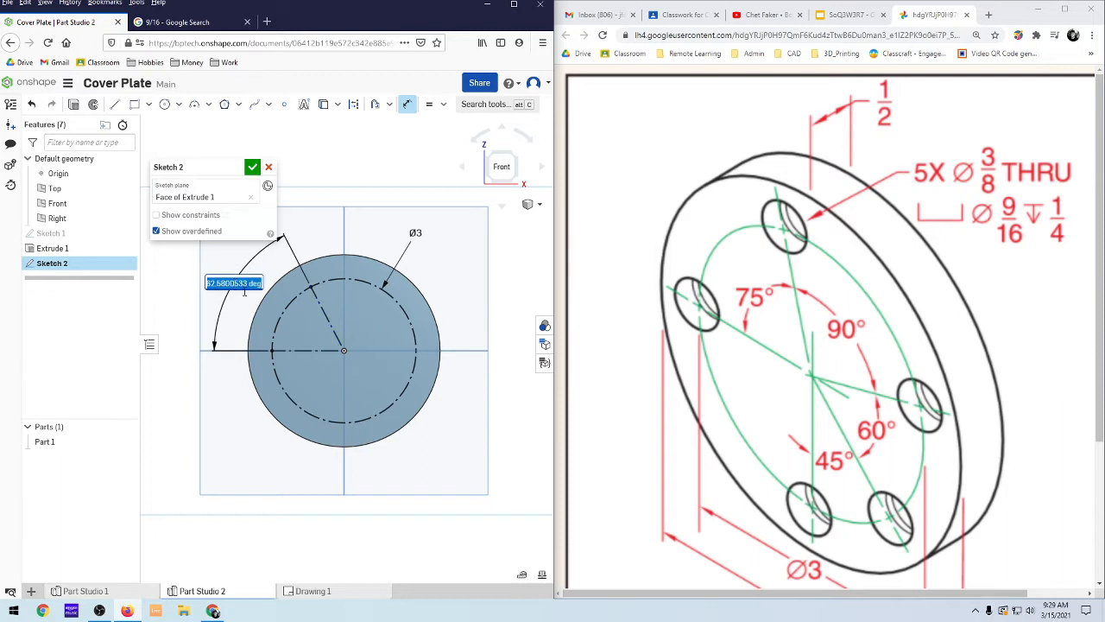
type("75")
key("Return")
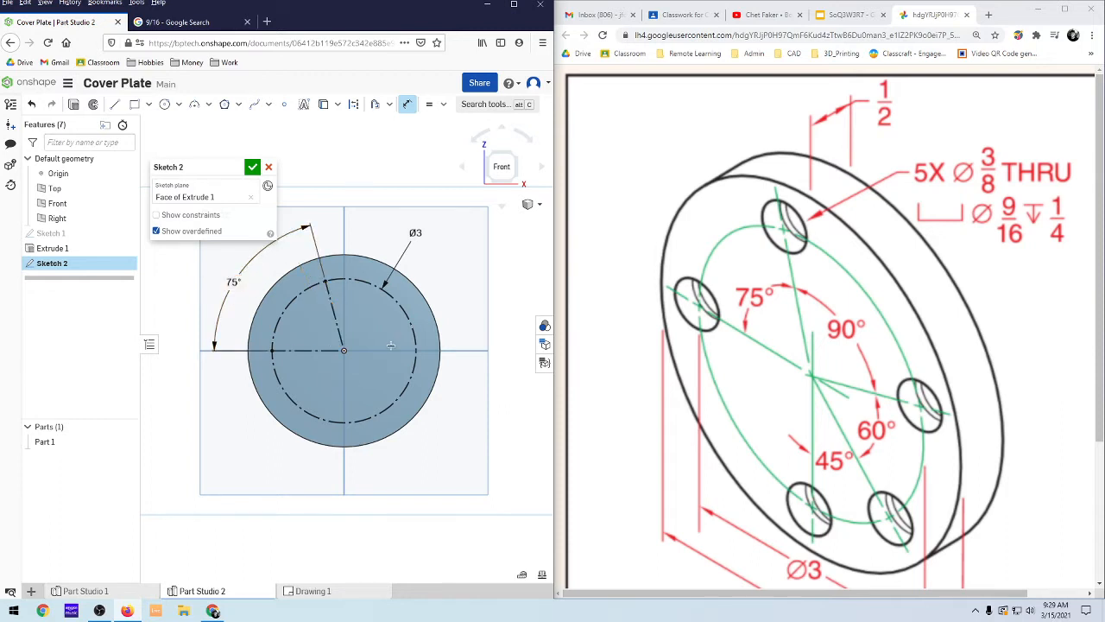
Step: Draw two construction lines from the origin to the construction circle, one to its right side slightly above horizontal and one to its lower right
key("l")
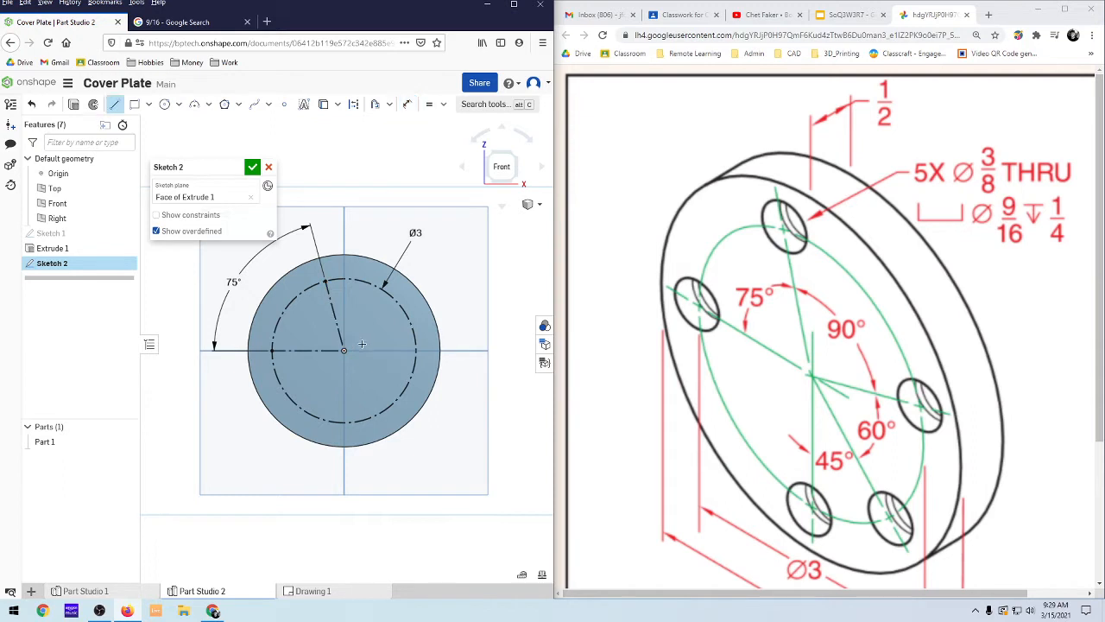
key("q")
left_click(344, 350)
left_click(415, 341)
key("q")
key("q")
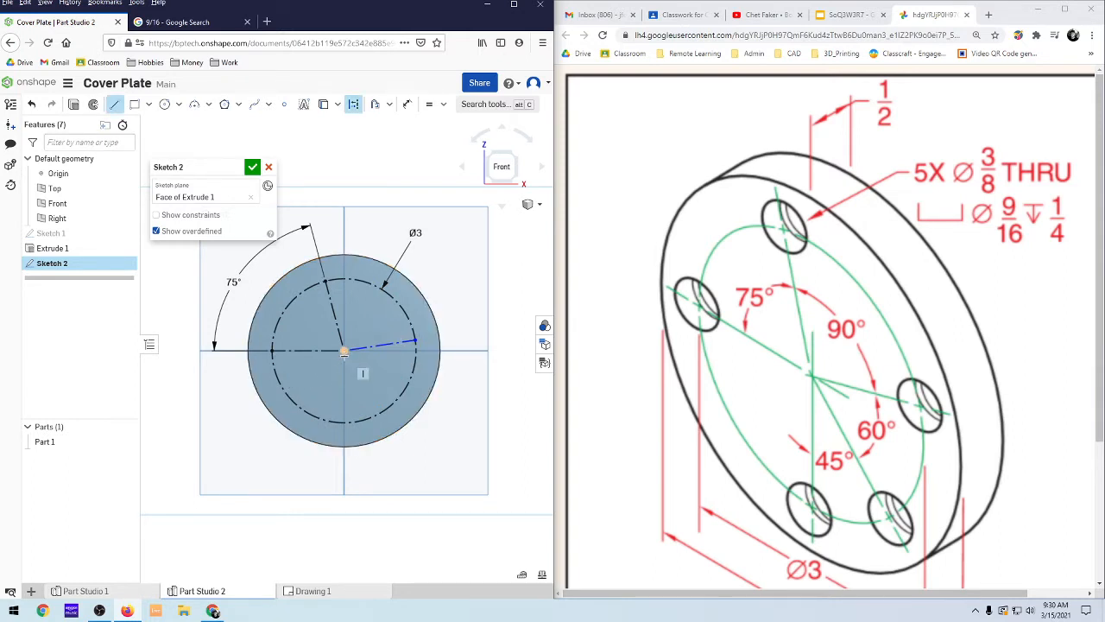
left_click(377, 416)
key("q")
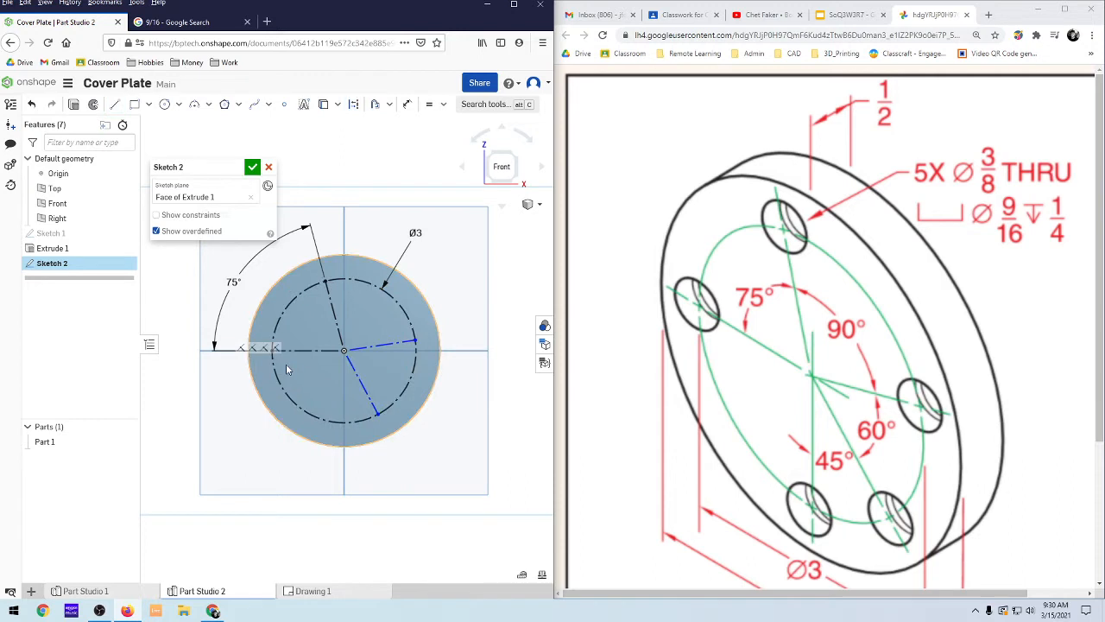
Step: Draw a construction line from the origin to the lower-left part of the construction circle
key("l")
key("q")
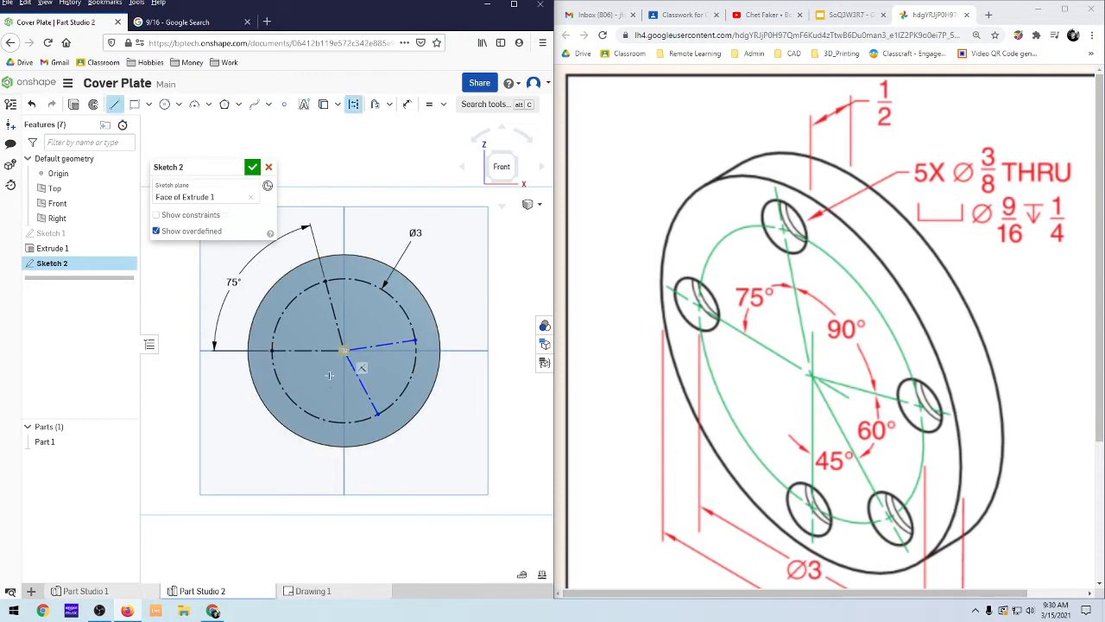
left_click(344, 351)
left_click(320, 418)
key("Escape")
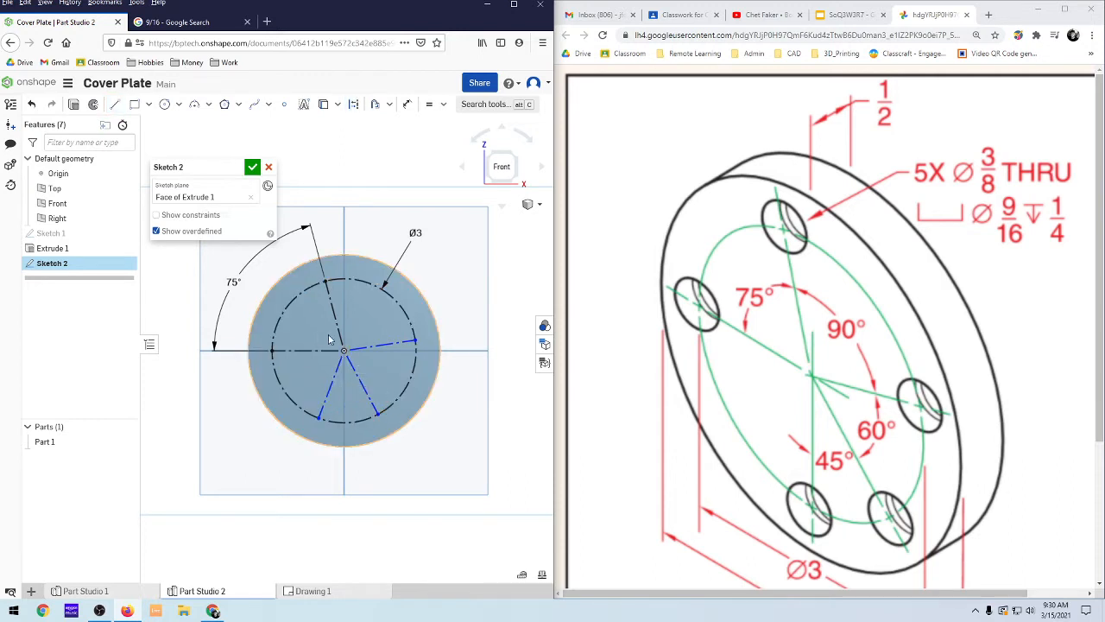
Step: Set the angle between the upper-left and right construction lines to 90 degrees
key("d")
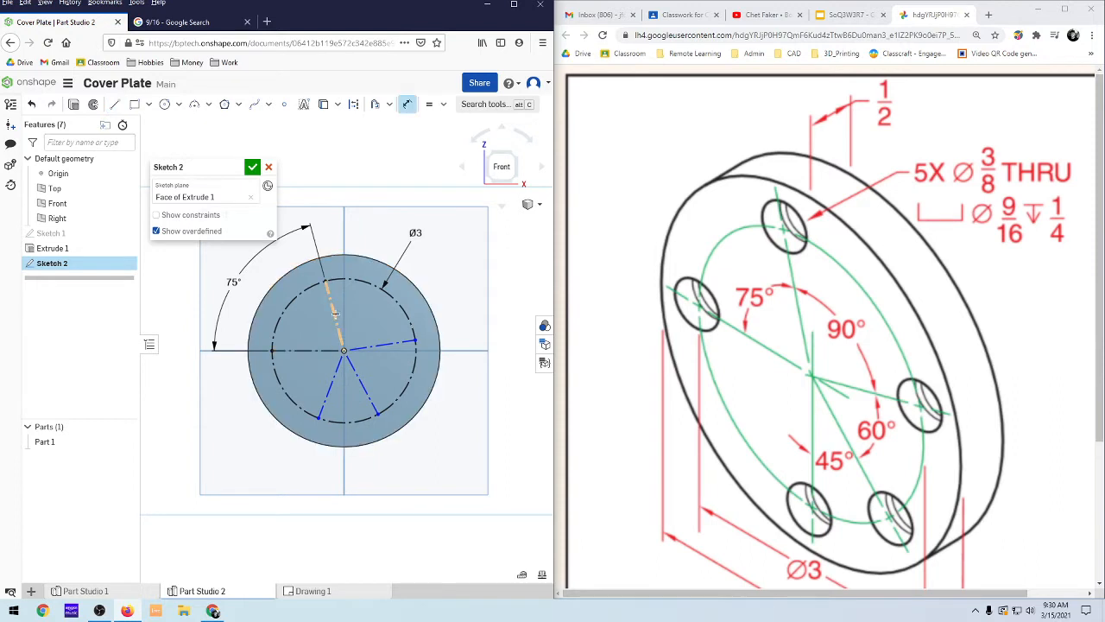
left_click(389, 344)
left_click(469, 257)
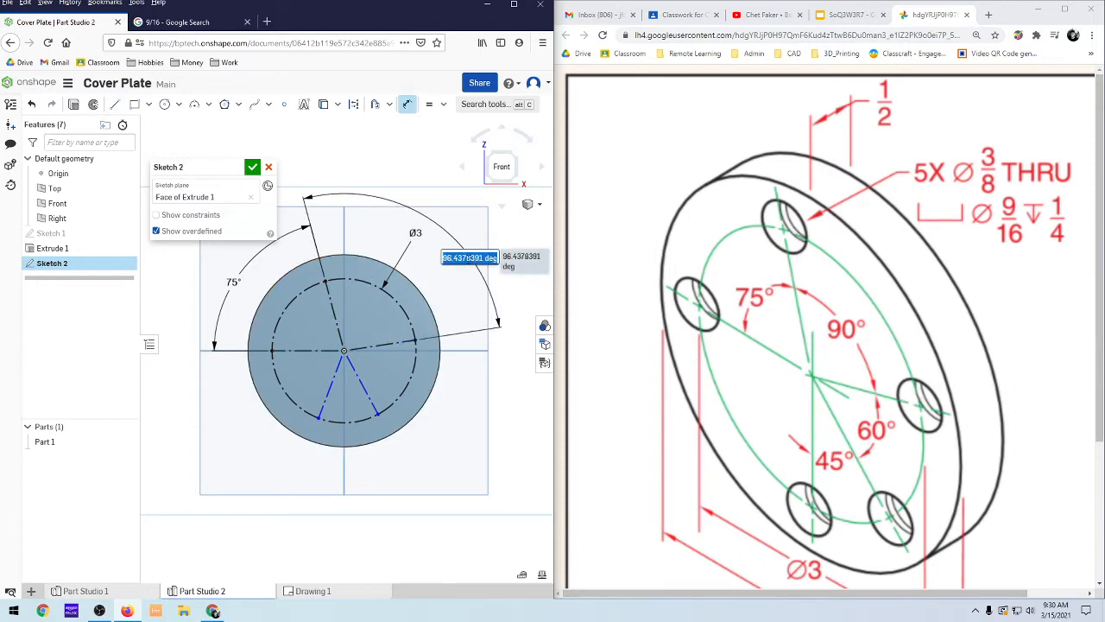
type("90")
key("Return")
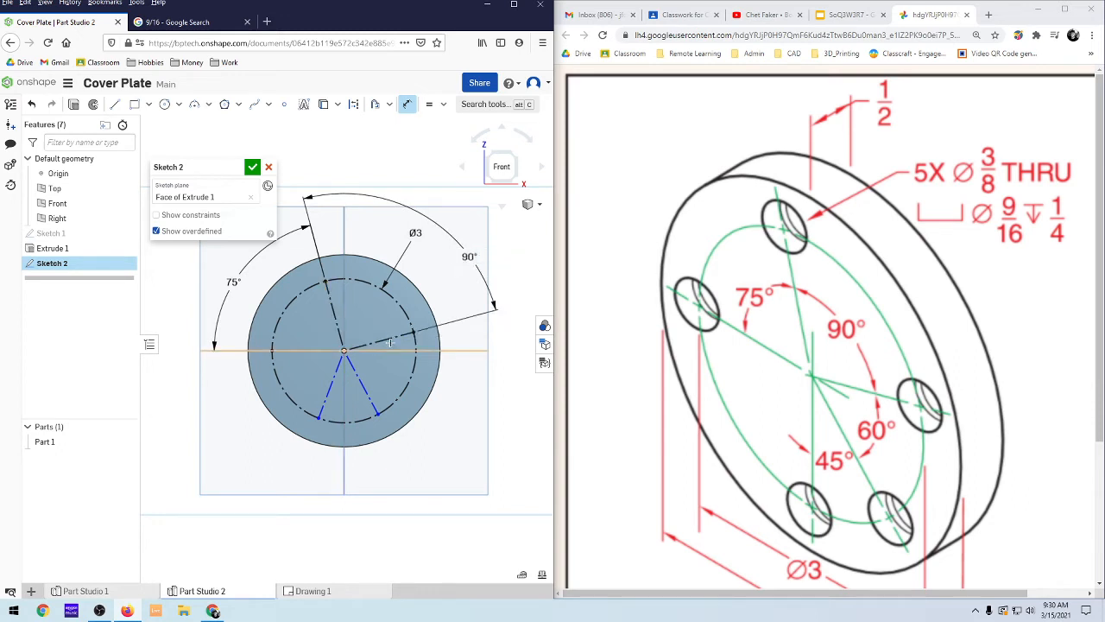
Step: Set the angle between the right and lower-right construction lines to 60 degrees
left_click(390, 341)
left_click(372, 407)
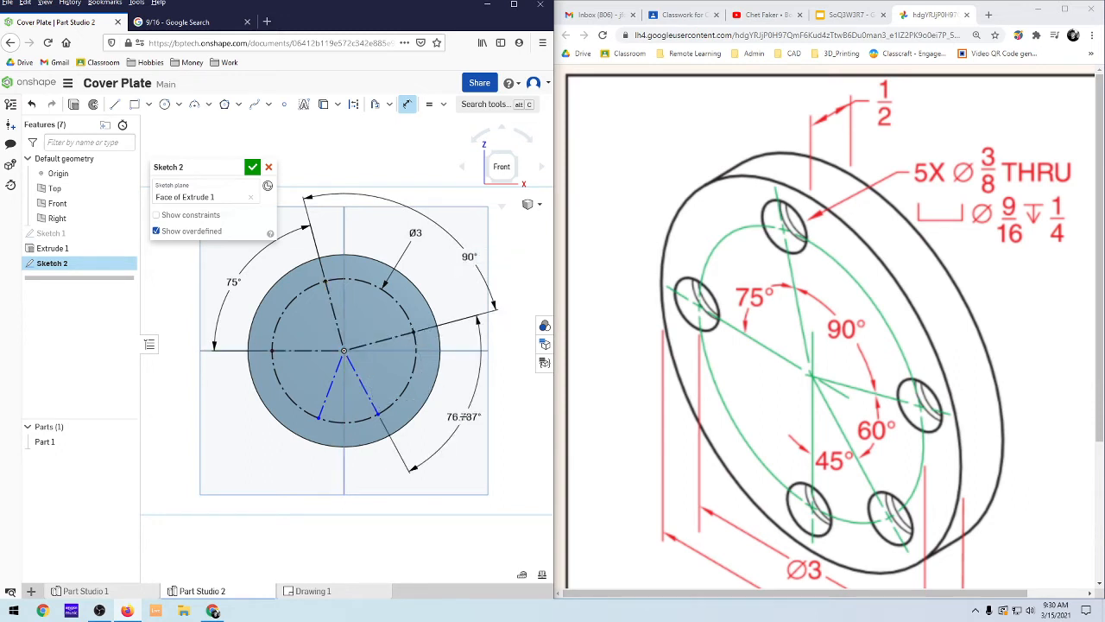
left_click(464, 418)
type("60")
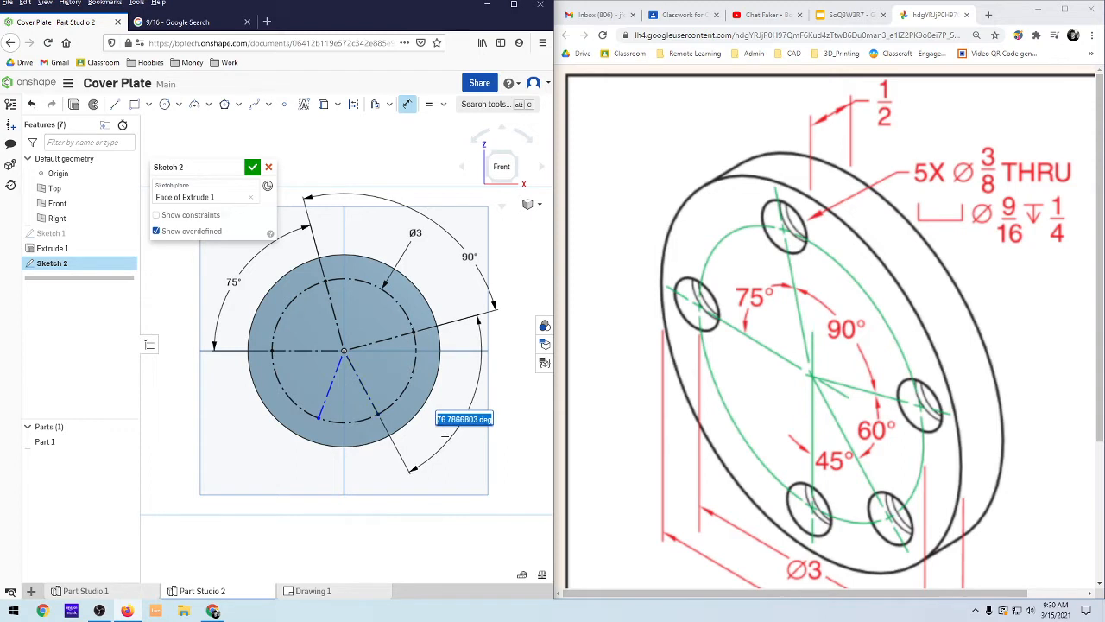
key("Return")
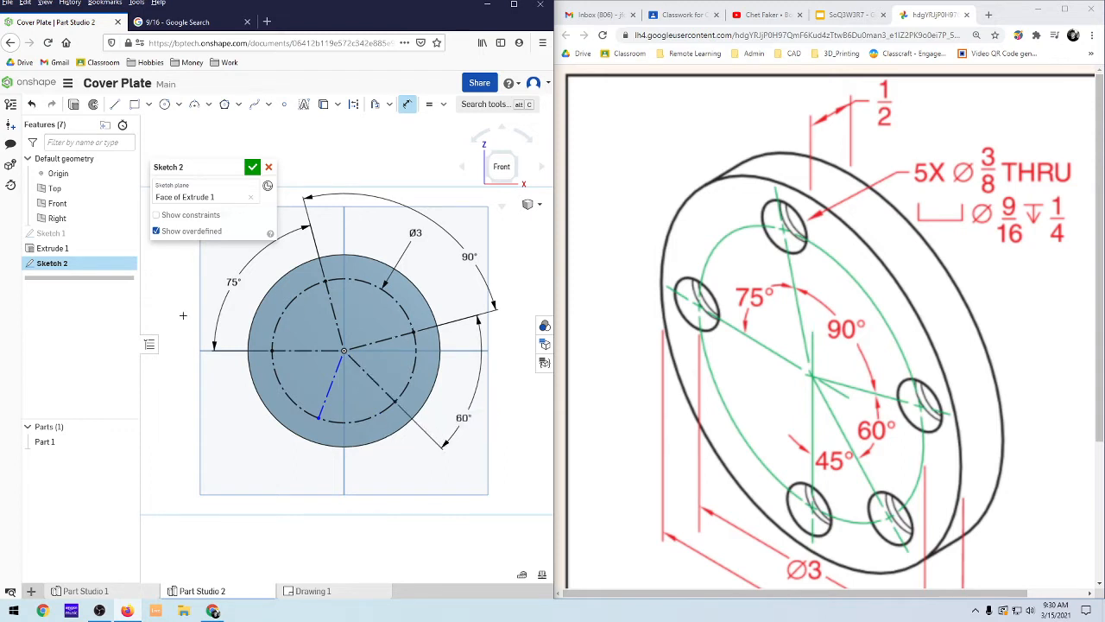
Step: Set the angle between the lower-right and lower-left construction lines to 45 degrees
left_click(379, 386)
left_click(326, 396)
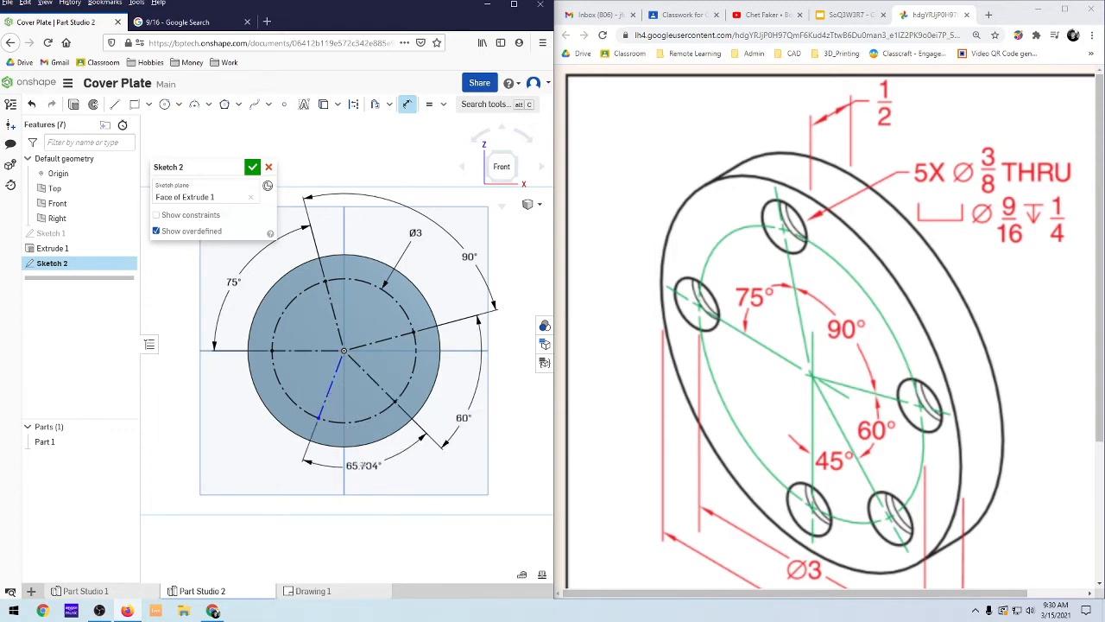
left_click(363, 464)
type("45")
key("Return")
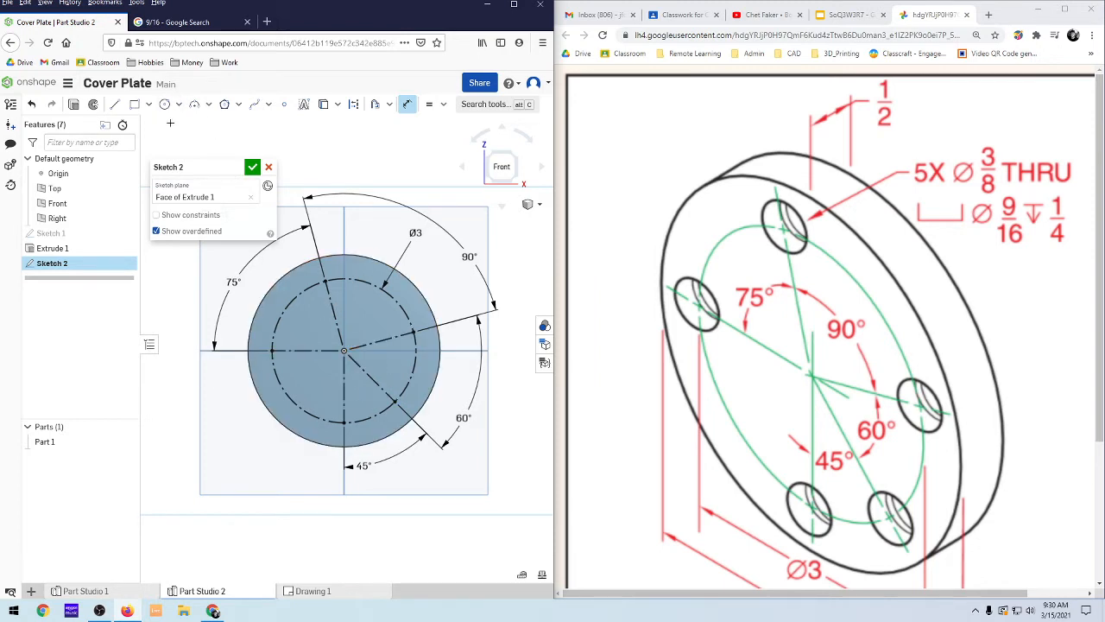
Step: Draw five circles, about 0.5 to 0.65 in in diameter, centred where the construction lines meet the construction circle
left_click(165, 105)
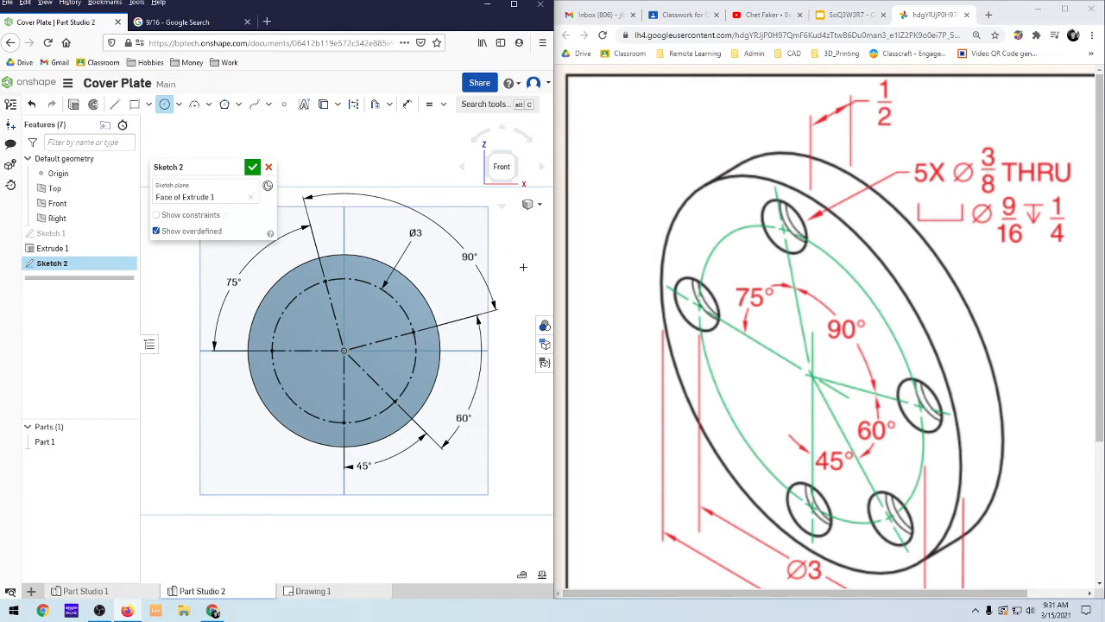
left_click(272, 350)
left_click(282, 348)
left_click(326, 281)
left_click(333, 273)
left_click(424, 342)
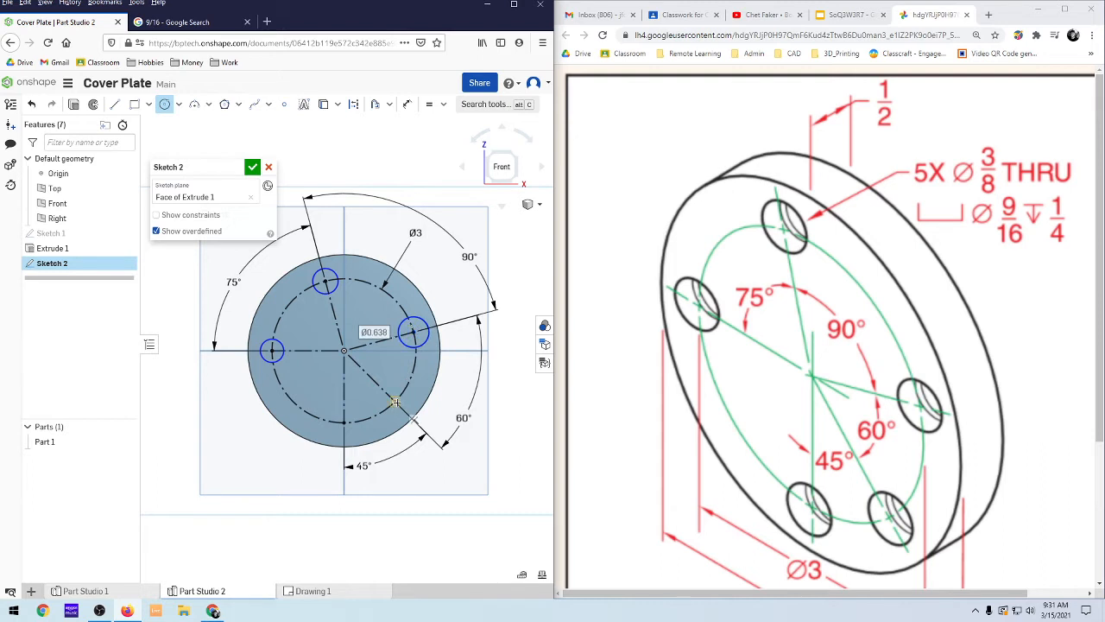
left_click(395, 401)
left_click(381, 397)
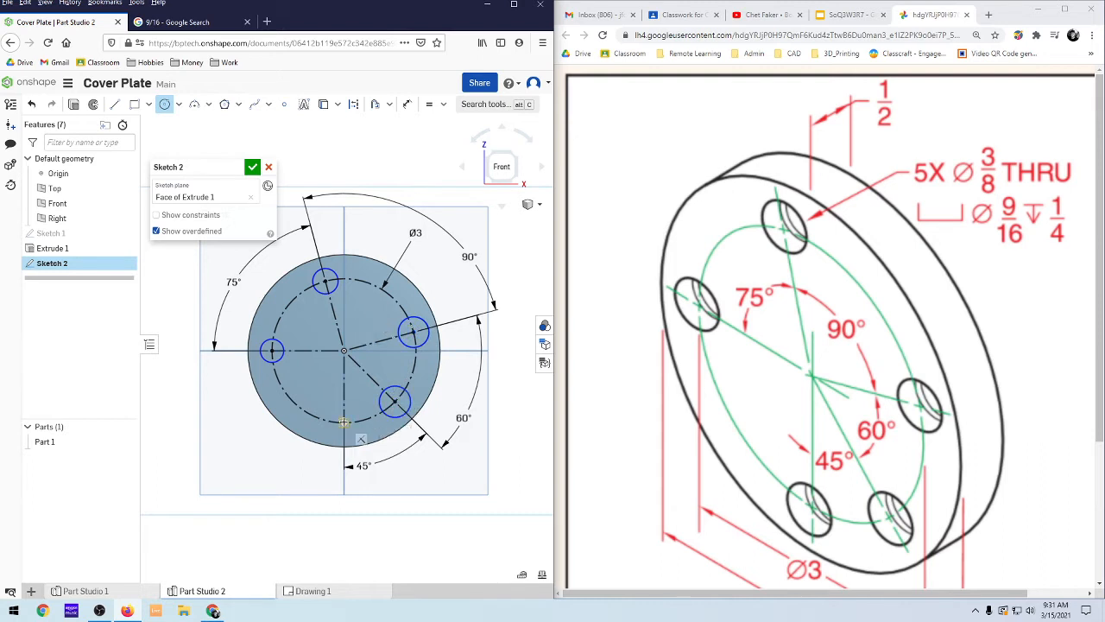
left_click(333, 415)
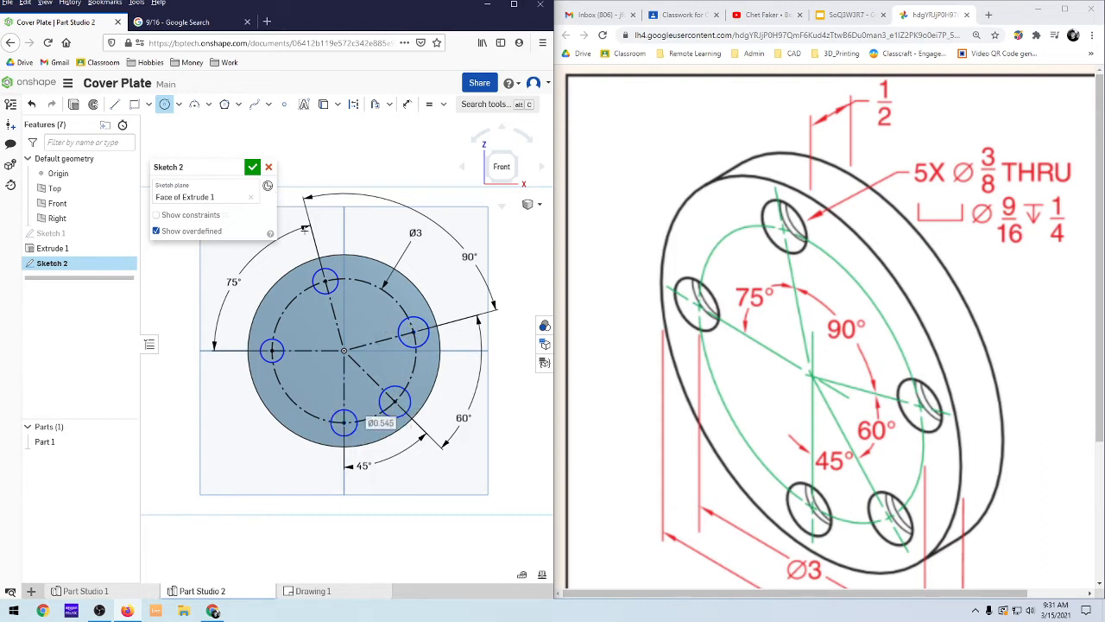
Step: Set the left hole circle's diameter to 3/8 in and place its dimension clear of the disc
key("d")
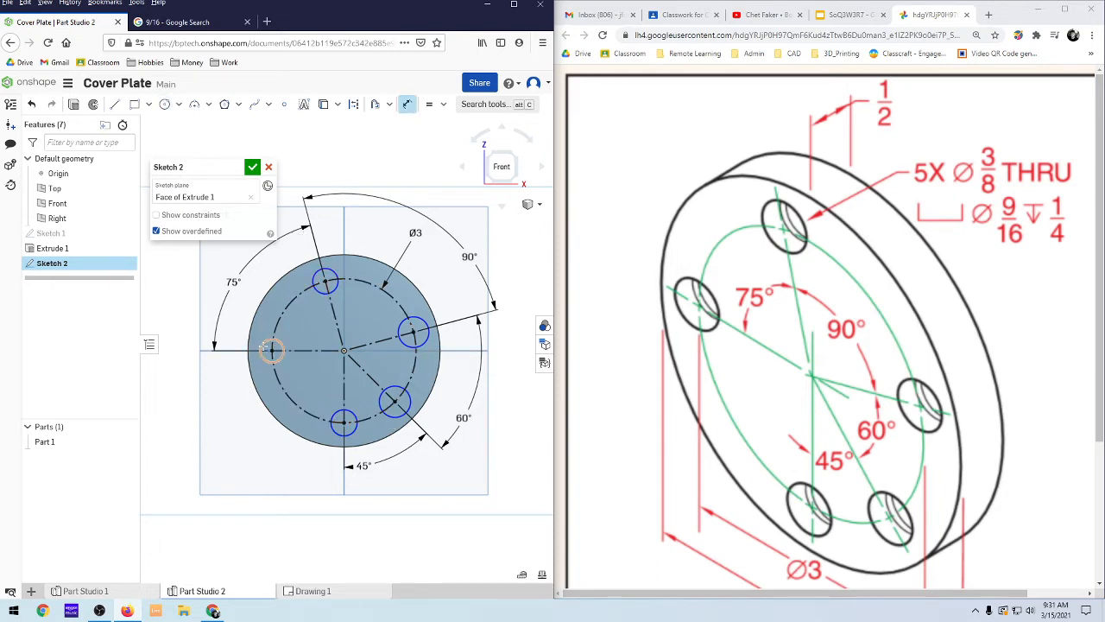
left_click(263, 354)
left_click(231, 393)
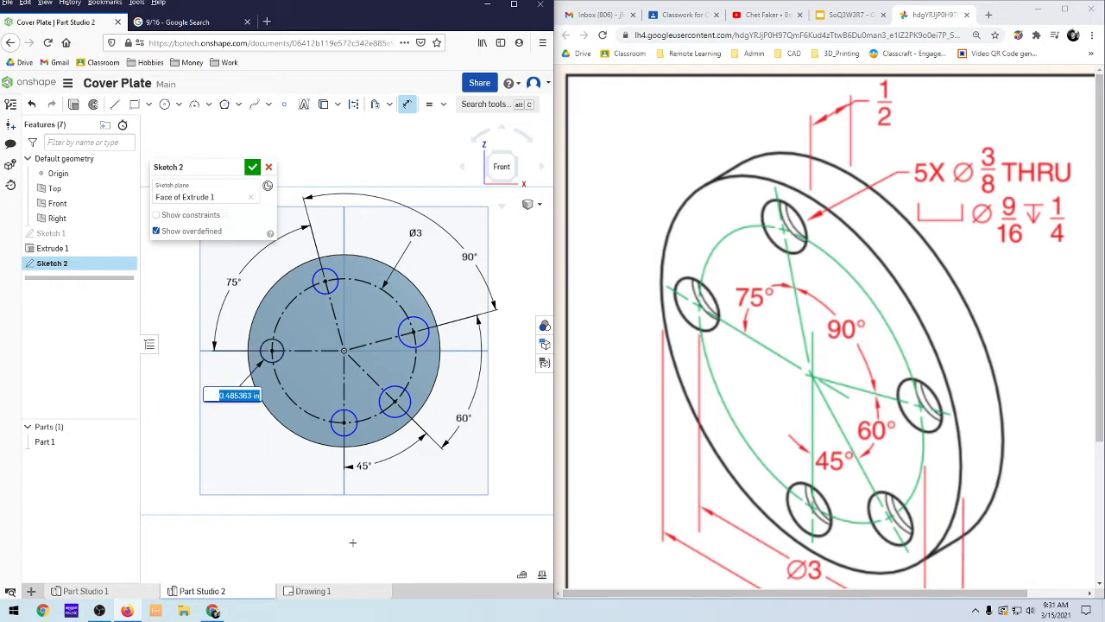
type("3/8")
key("Return")
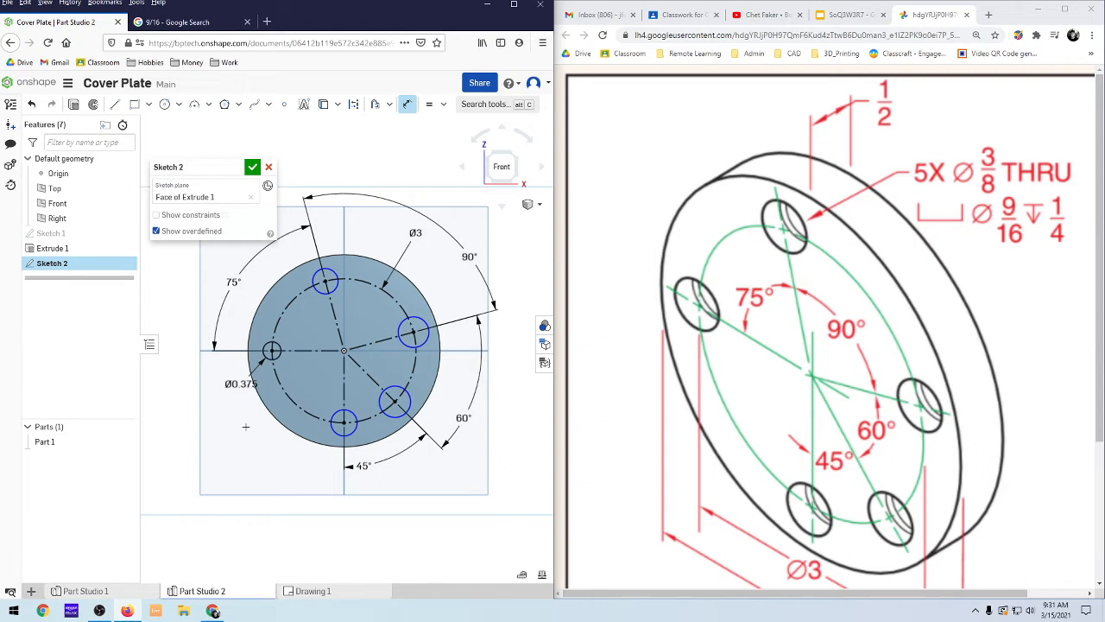
left_click_drag(241, 384, 233, 398)
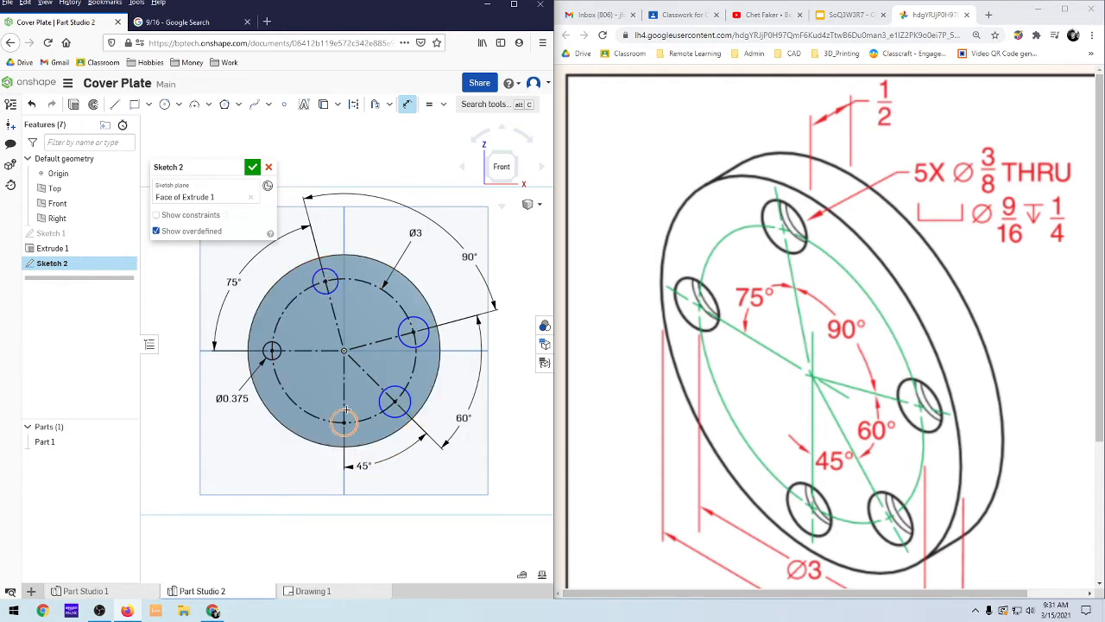
Step: Apply equal constraints so the other four hole circles match the dimensioned left circle
left_click(407, 103)
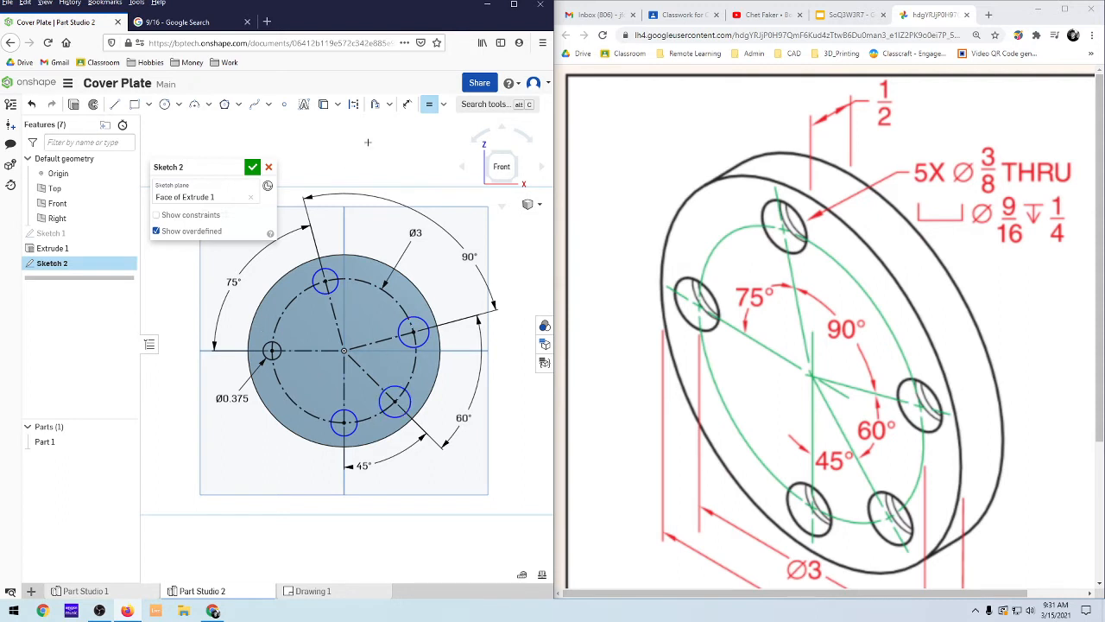
left_click(268, 345)
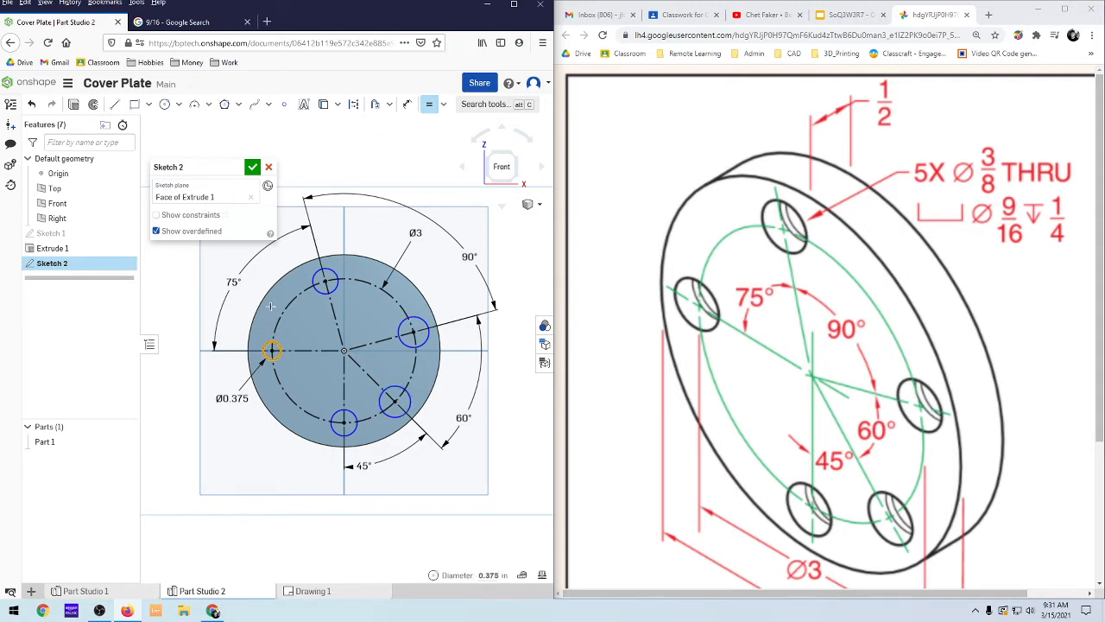
left_click(325, 280)
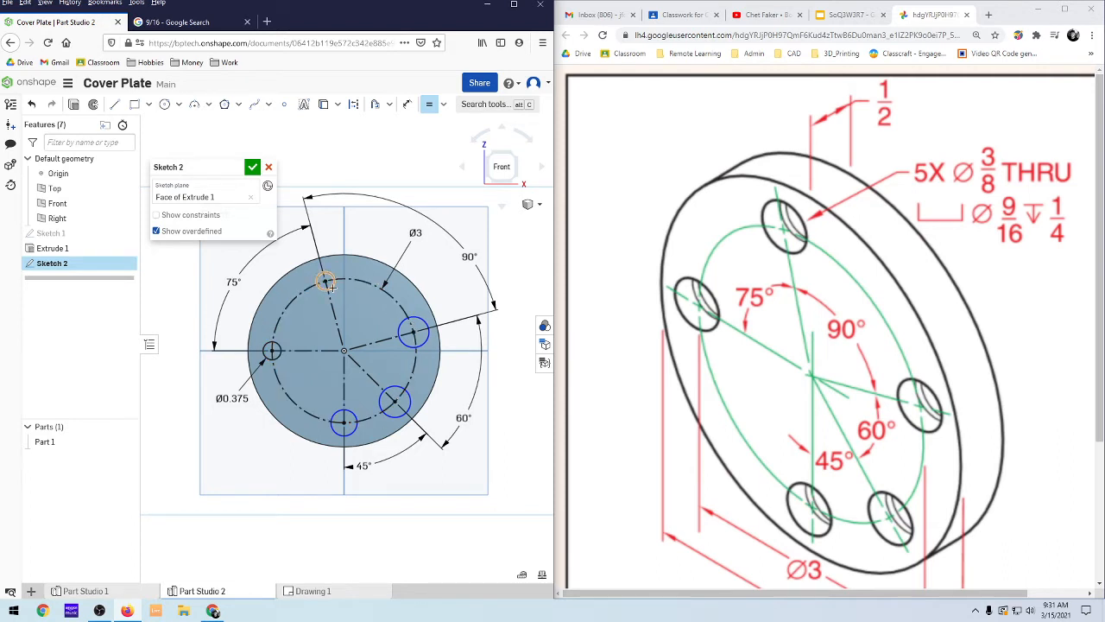
left_click(330, 286)
left_click(412, 332)
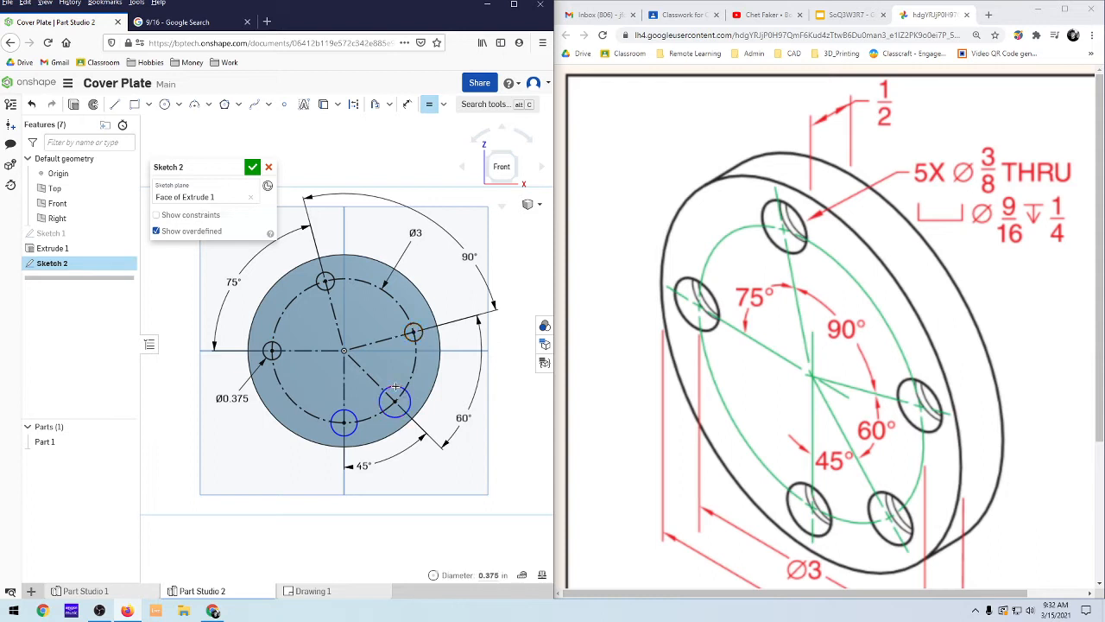
left_click(395, 386)
left_click(385, 402)
left_click(352, 416)
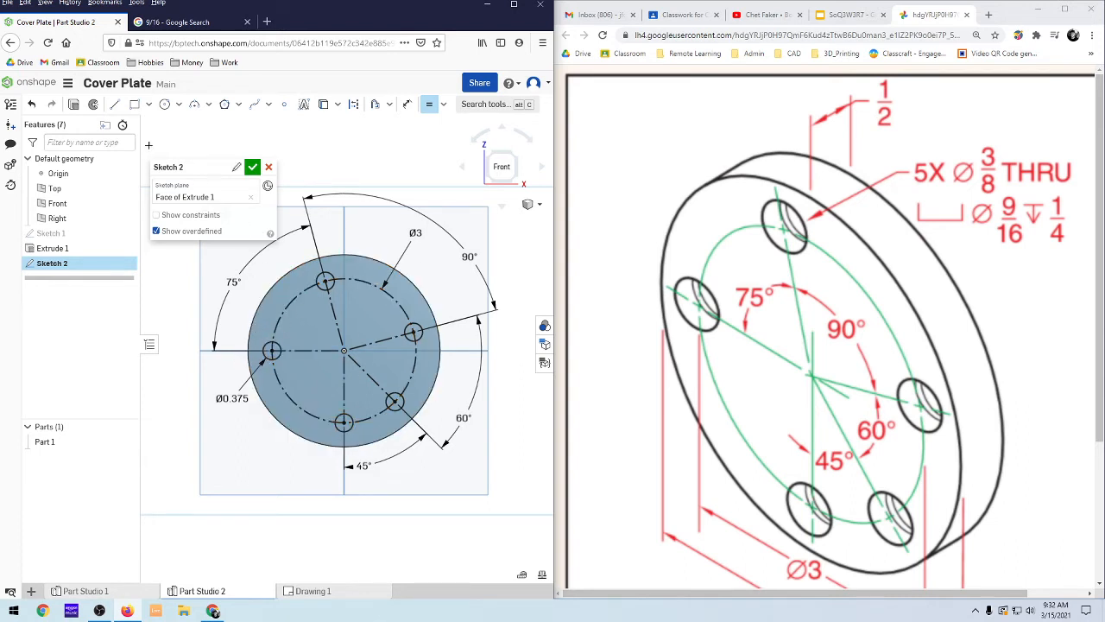
Step: Cut the five hole circles through the plate with a Remove extrude set to Through all
left_click(73, 106)
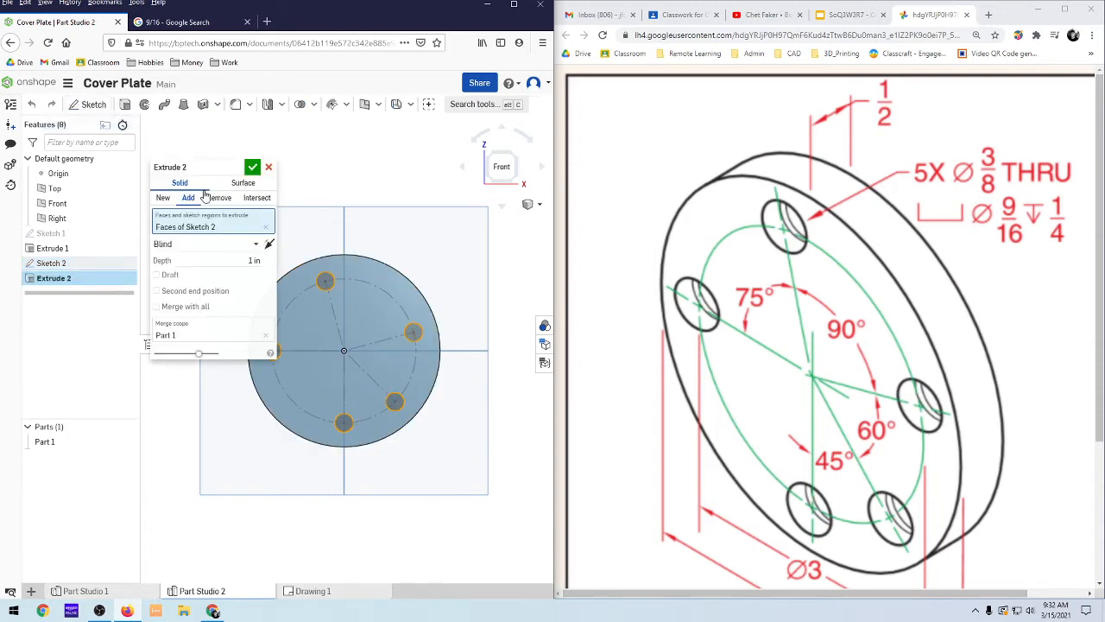
left_click(219, 199)
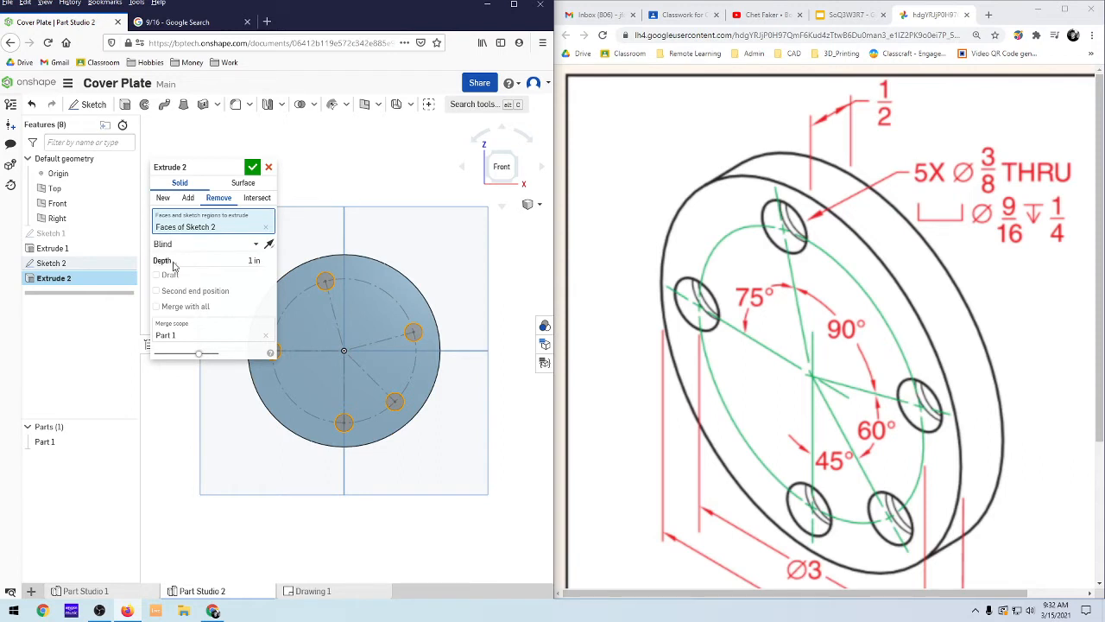
left_click(243, 244)
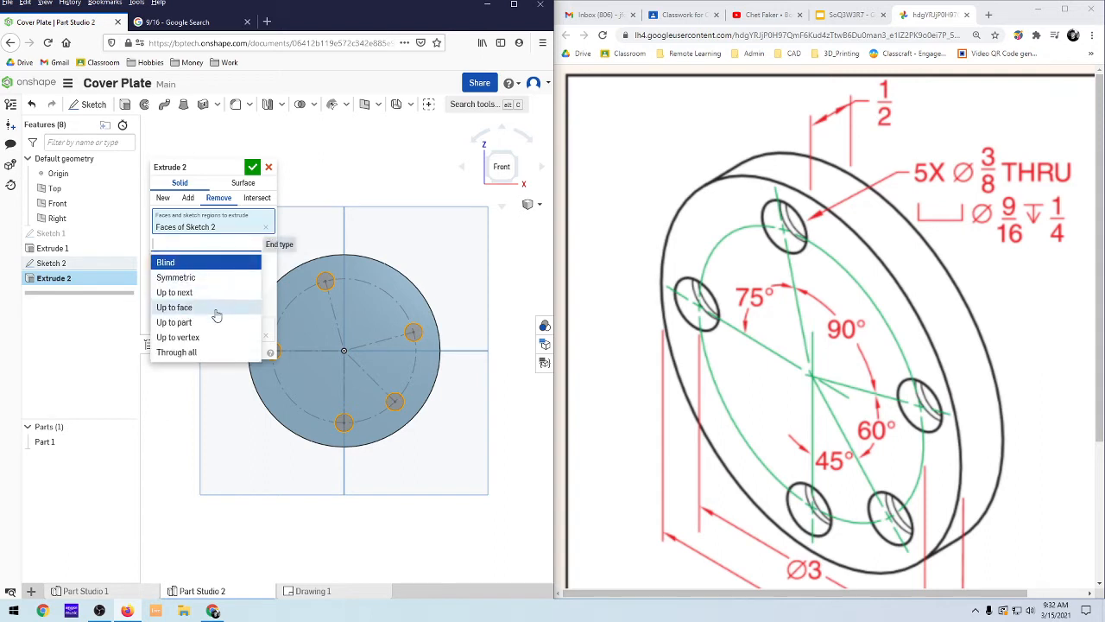
left_click(183, 352)
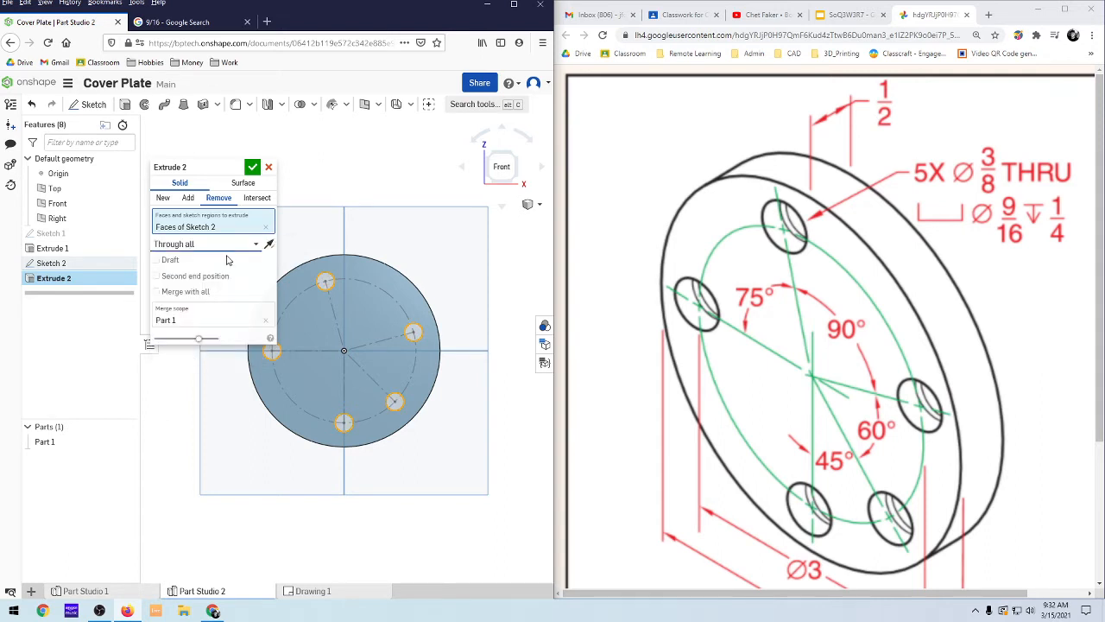
left_click(253, 171)
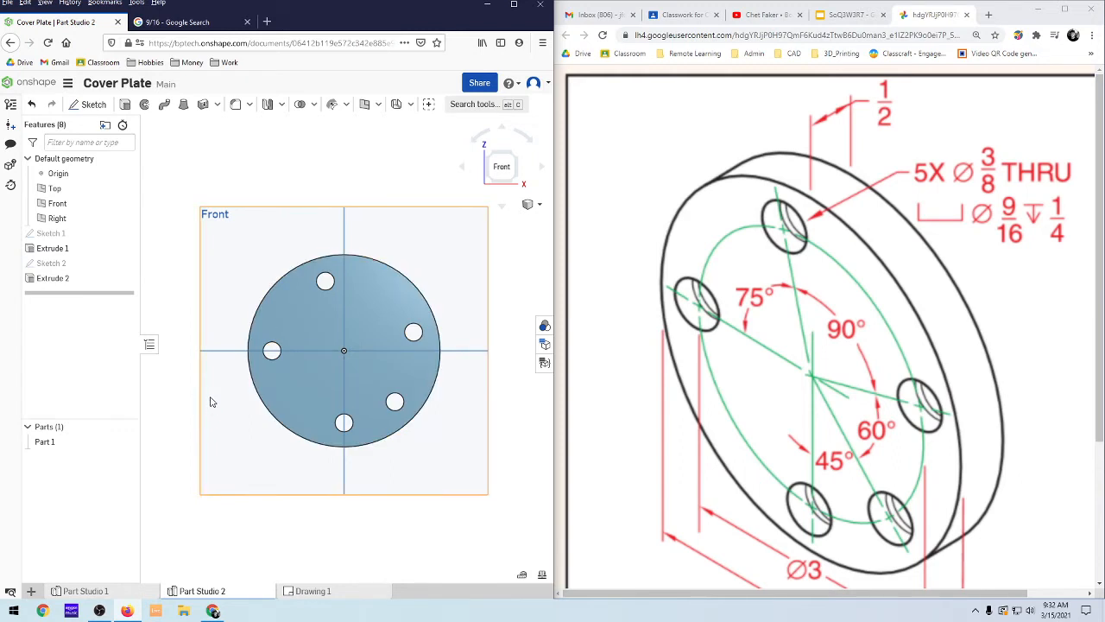
Step: Start a new sketch on the plate's front face and view it straight on from the front
mouse_move(214, 387)
right_mouse_down()
mouse_move(234, 383)
mouse_move(204, 388)
mouse_move(228, 396)
right_mouse_up()
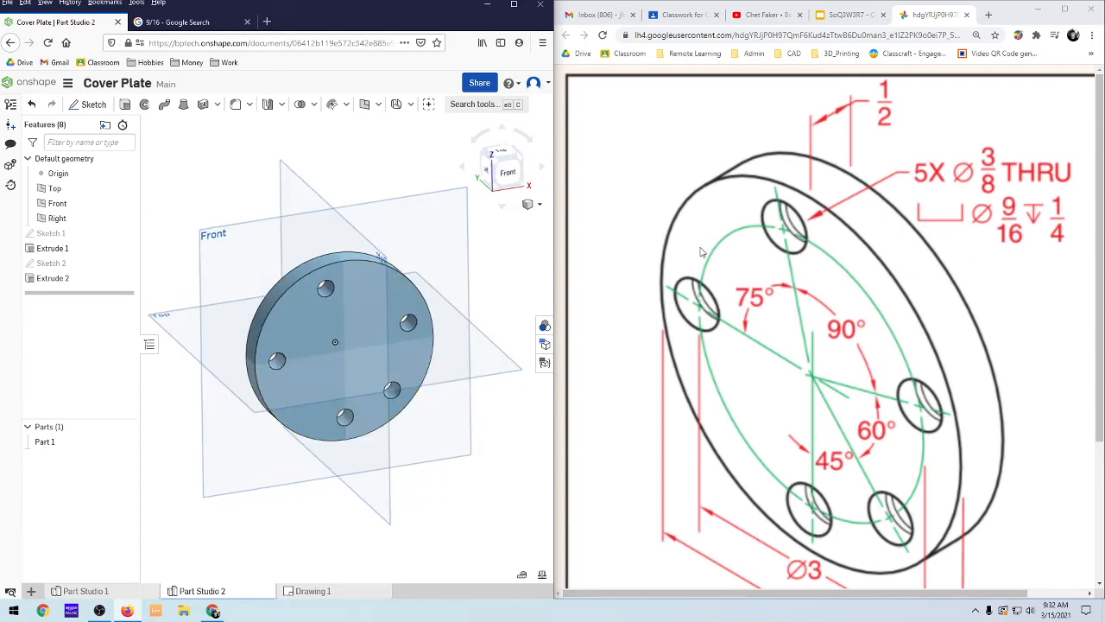
left_click(89, 105)
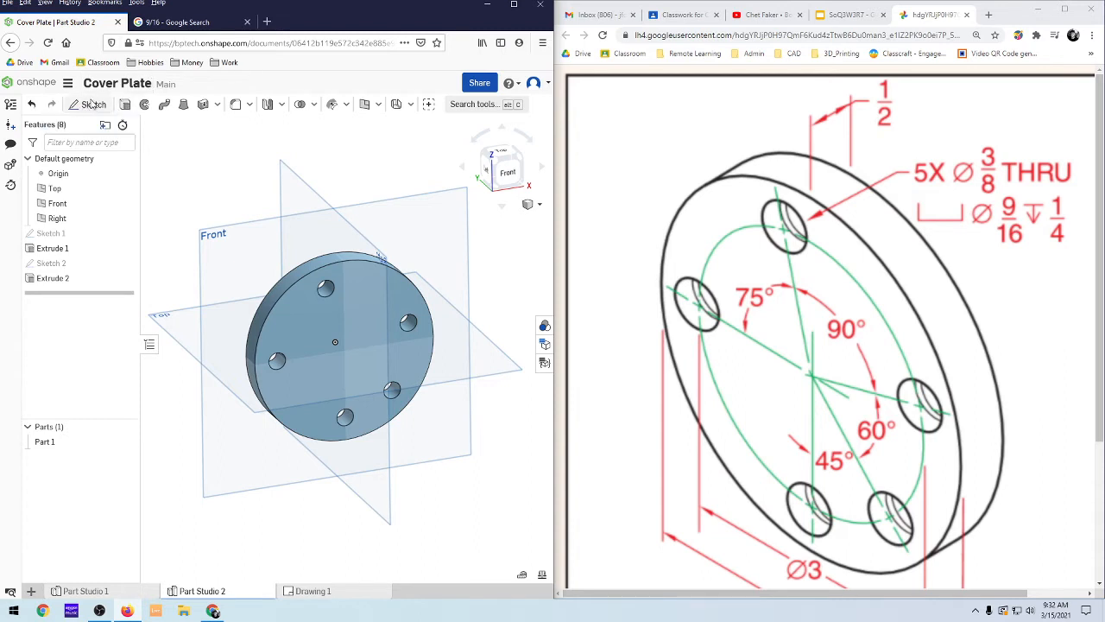
left_click(322, 334)
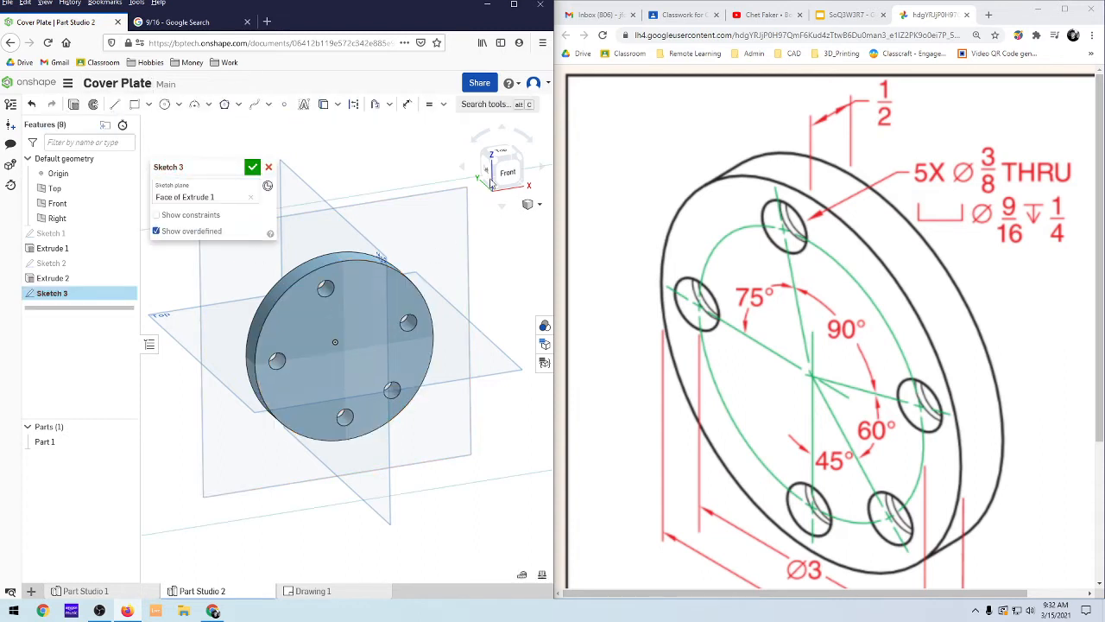
left_click(508, 173)
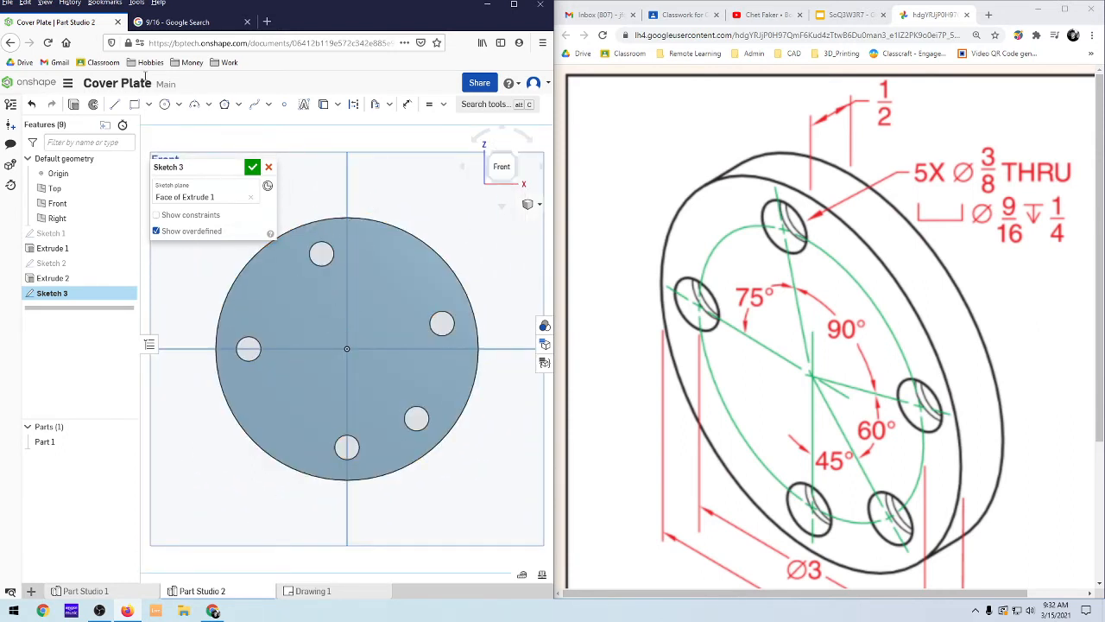
Step: Sketch a circle about 0.6 to 0.8 in in diameter around each of the five holes, concentric with it
left_click(165, 103)
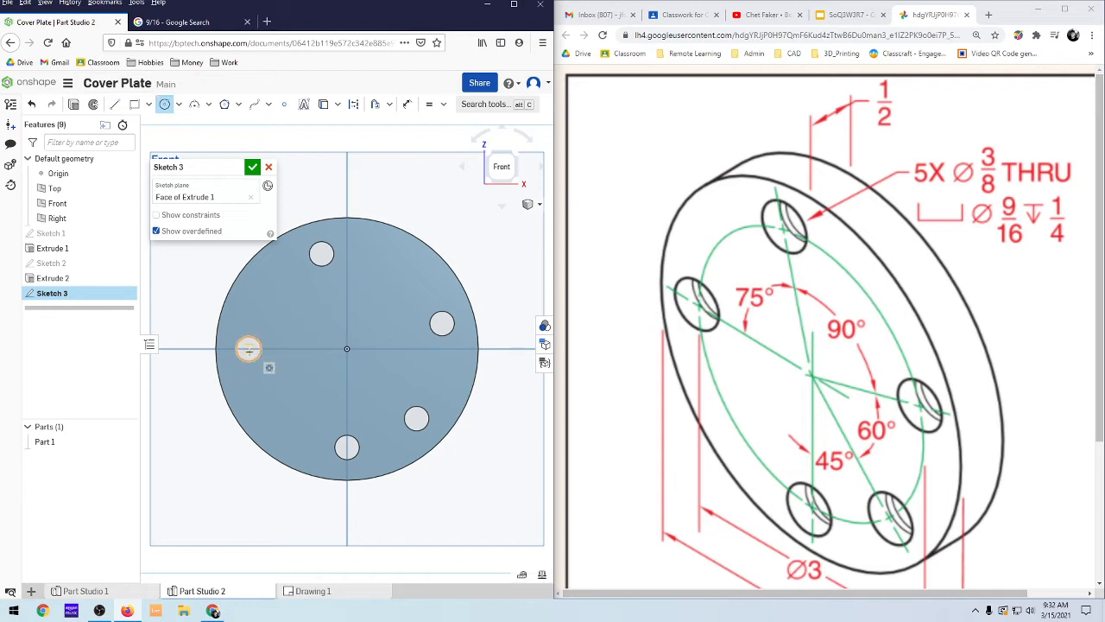
left_click_drag(248, 349, 271, 357)
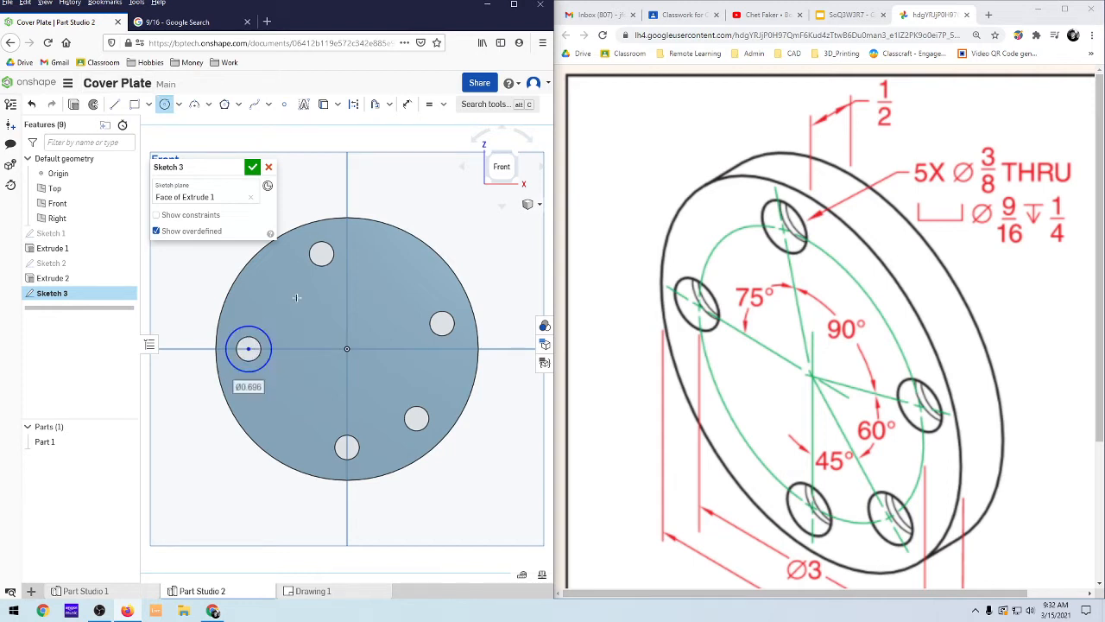
left_click_drag(321, 253, 326, 278)
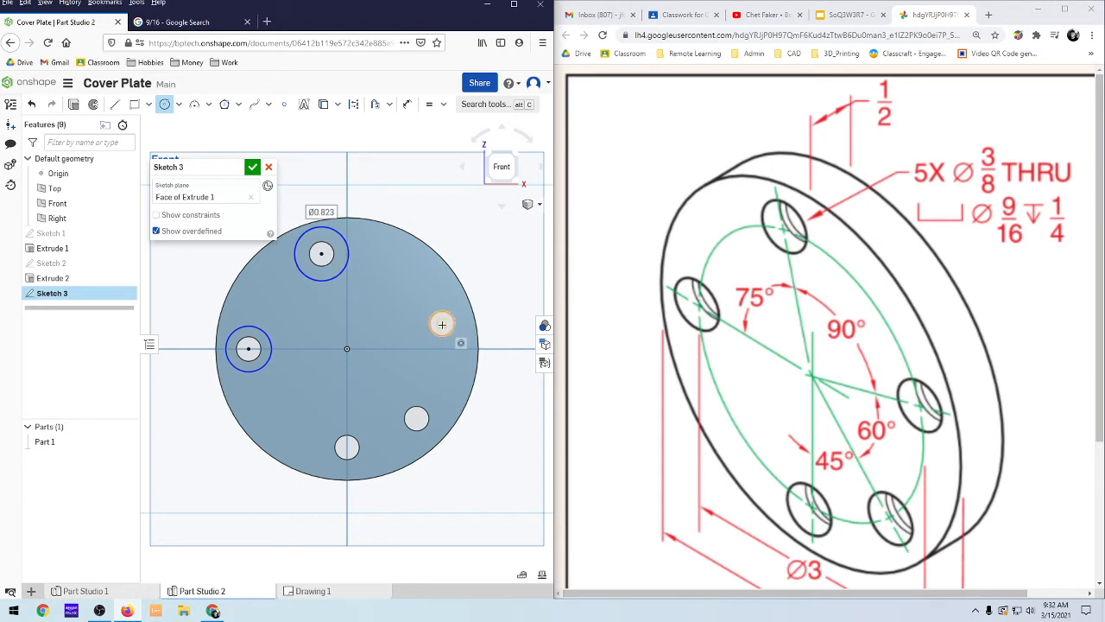
left_click_drag(442, 323, 440, 344)
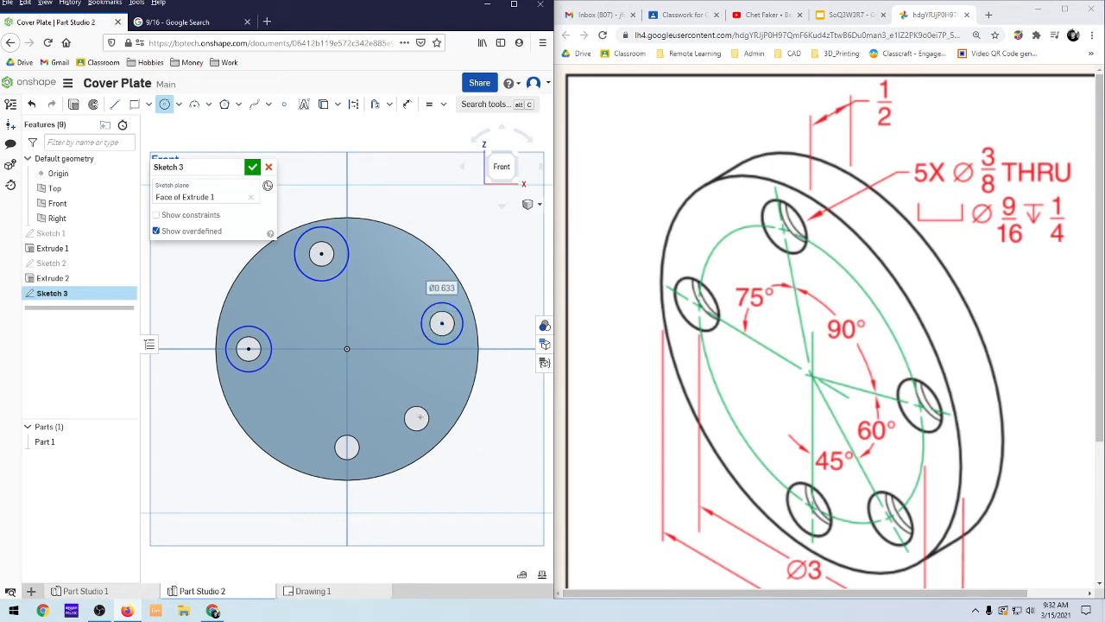
left_click(409, 439)
left_click(332, 462)
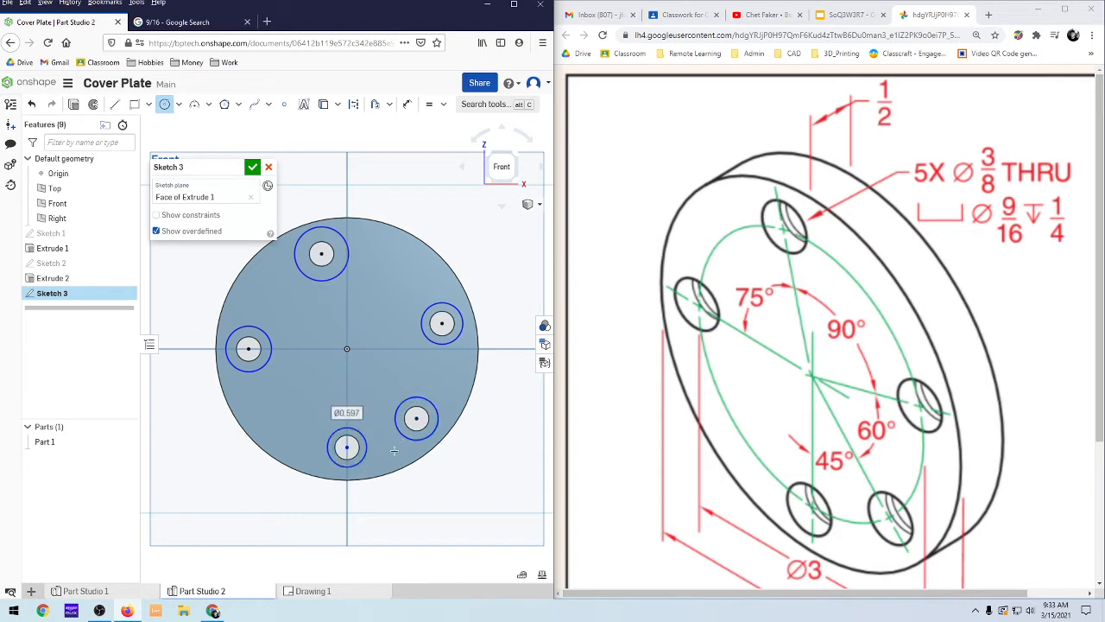
Step: Dimension the circle around the left hole with a diameter of 9/16 in, placing the dimension outside the disc
left_click(296, 255)
key("u")
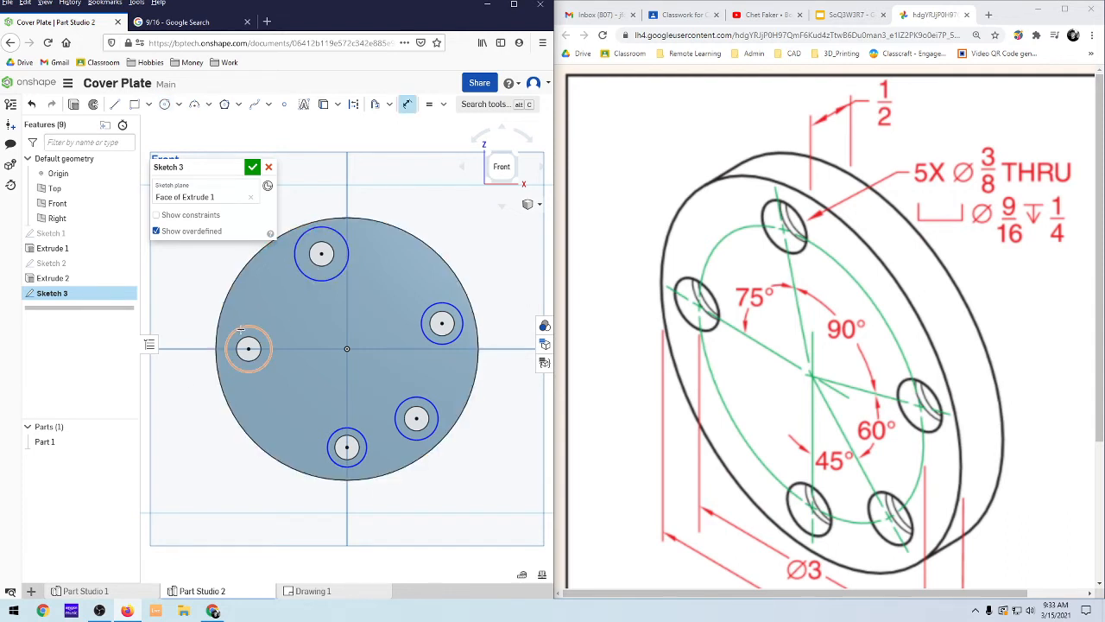
left_click(242, 330)
left_click(179, 313)
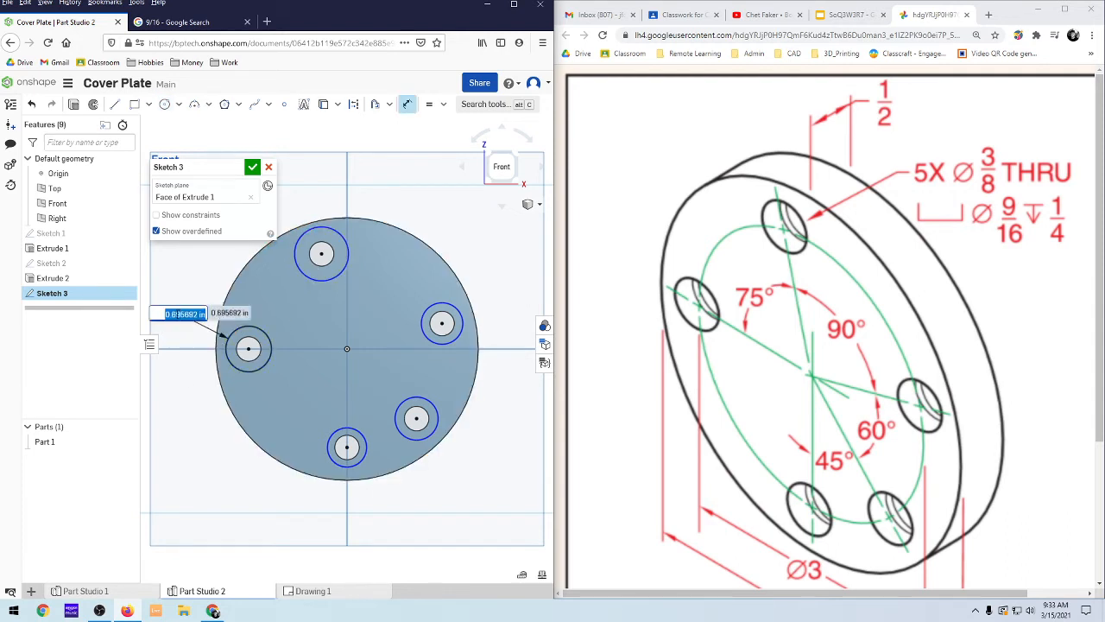
type("9/16")
key("Return")
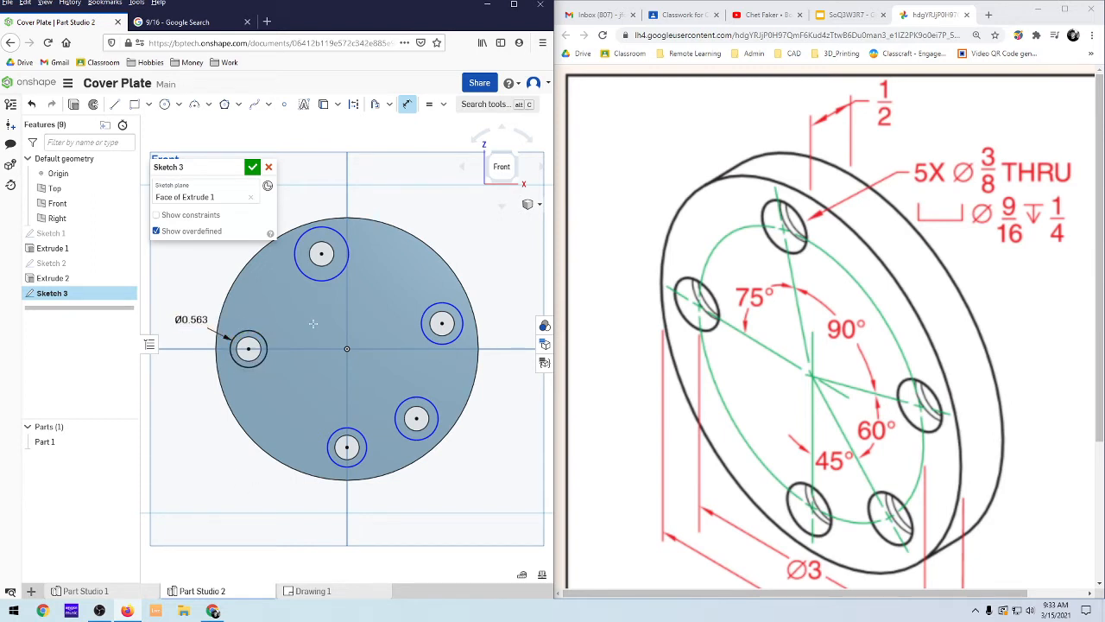
Step: Apply equal constraints so the other four counterbore circles match the dimensioned left circle
key("e")
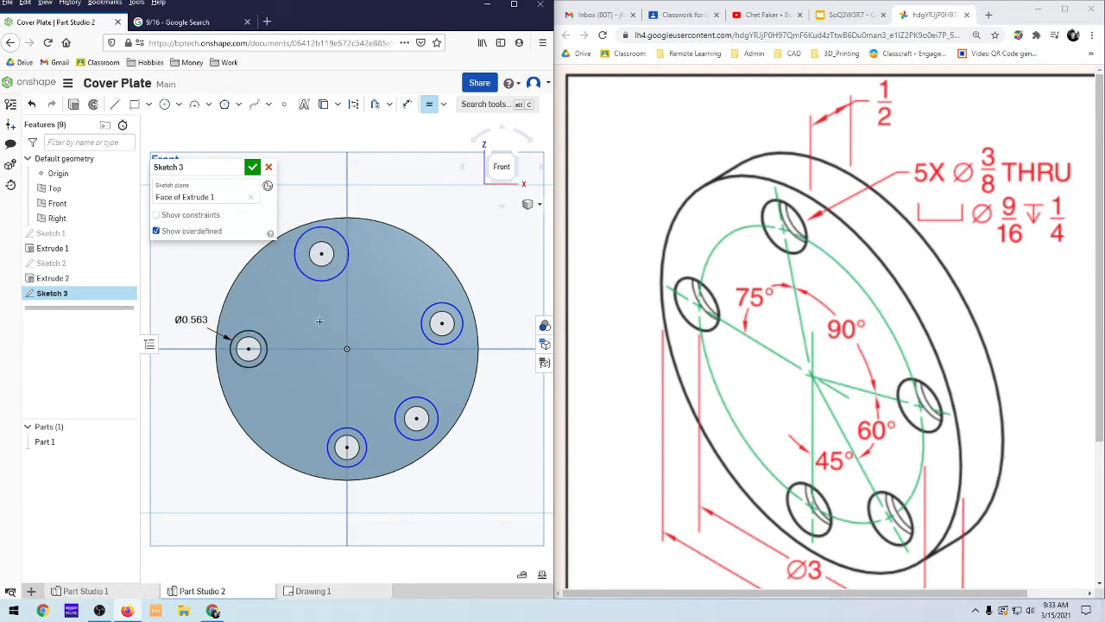
left_click(258, 335)
left_click(318, 279)
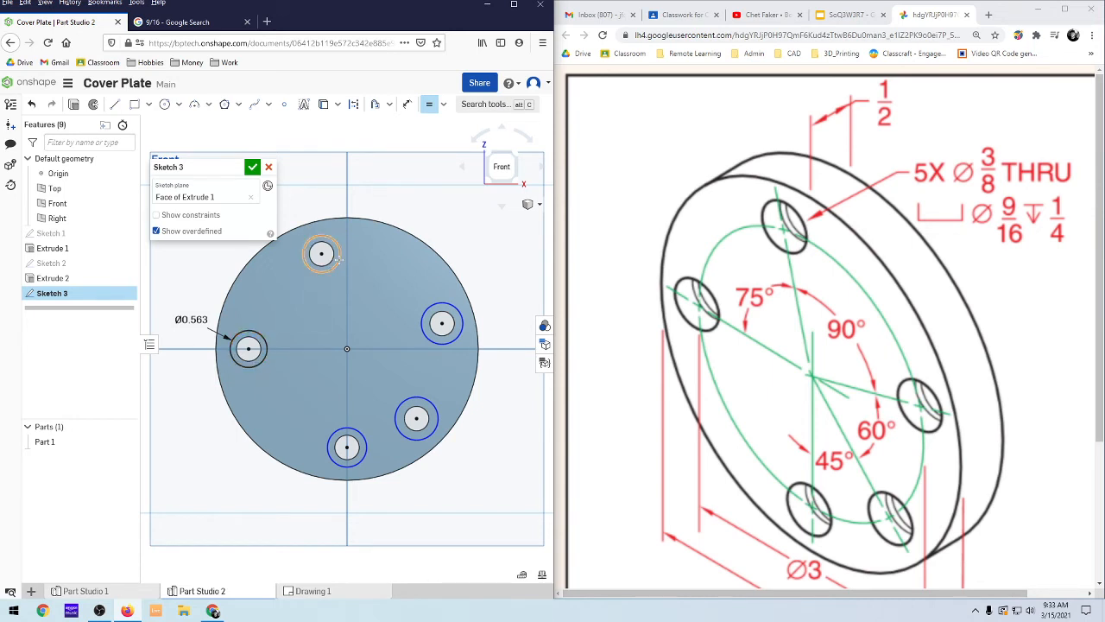
left_click(427, 307)
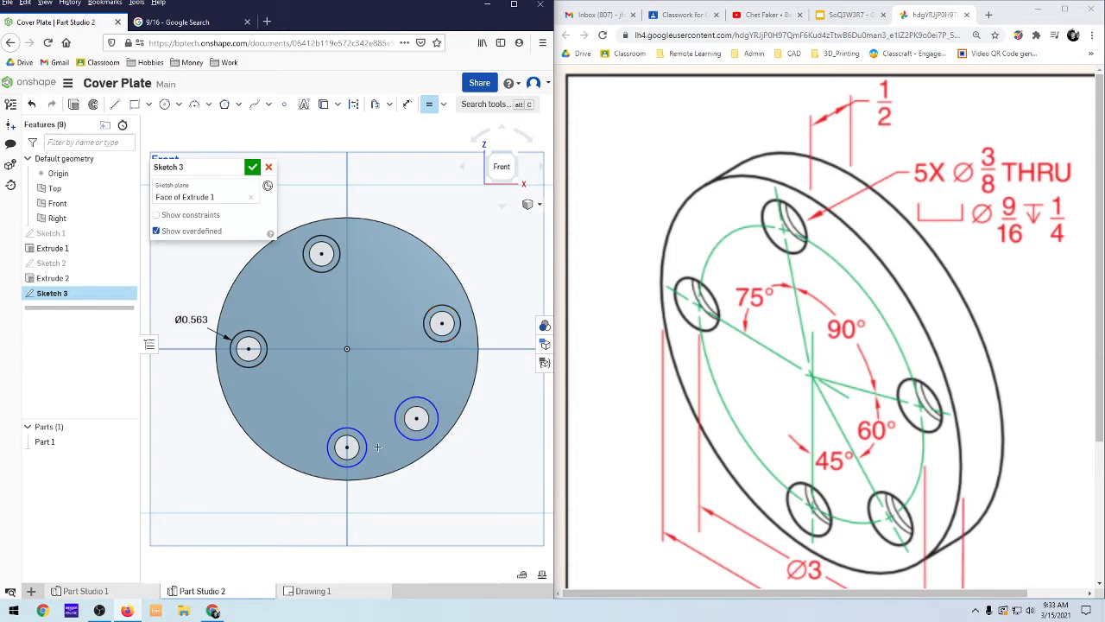
left_click(400, 435)
left_click(368, 443)
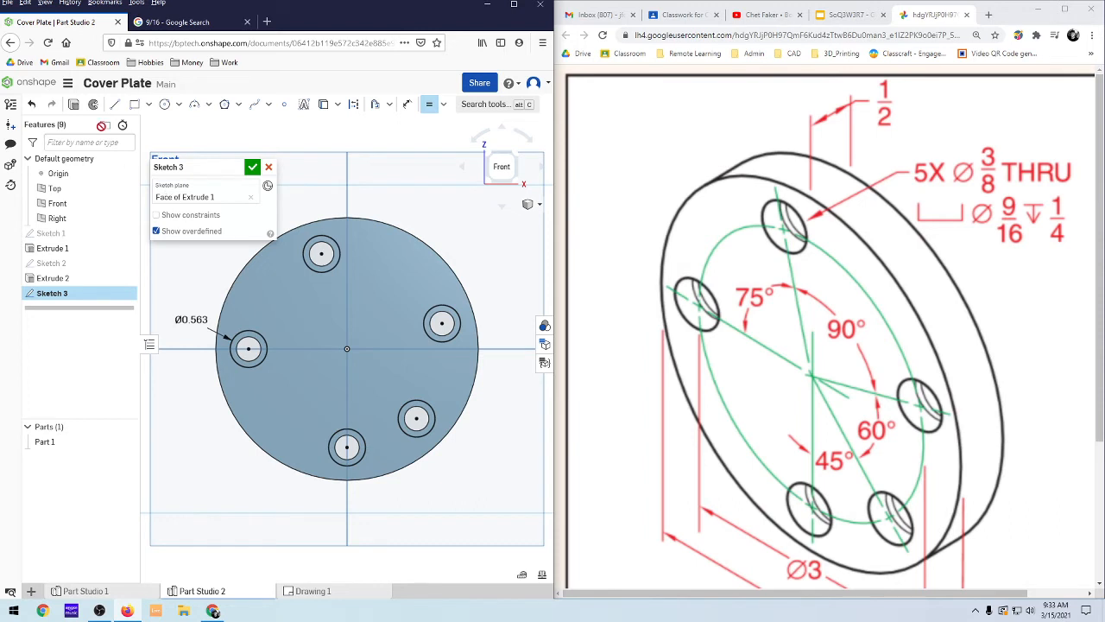
Step: Cut the five counterbore circles into the plate with a Remove extrude set to Blind, 0.25 in deep
left_click(77, 106)
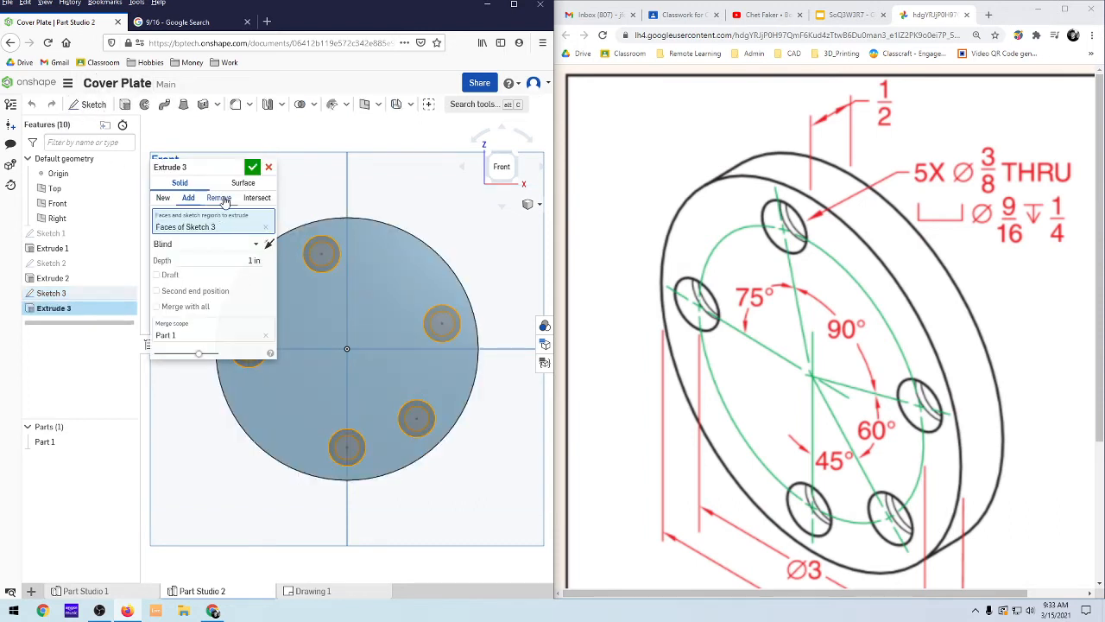
left_click(219, 198)
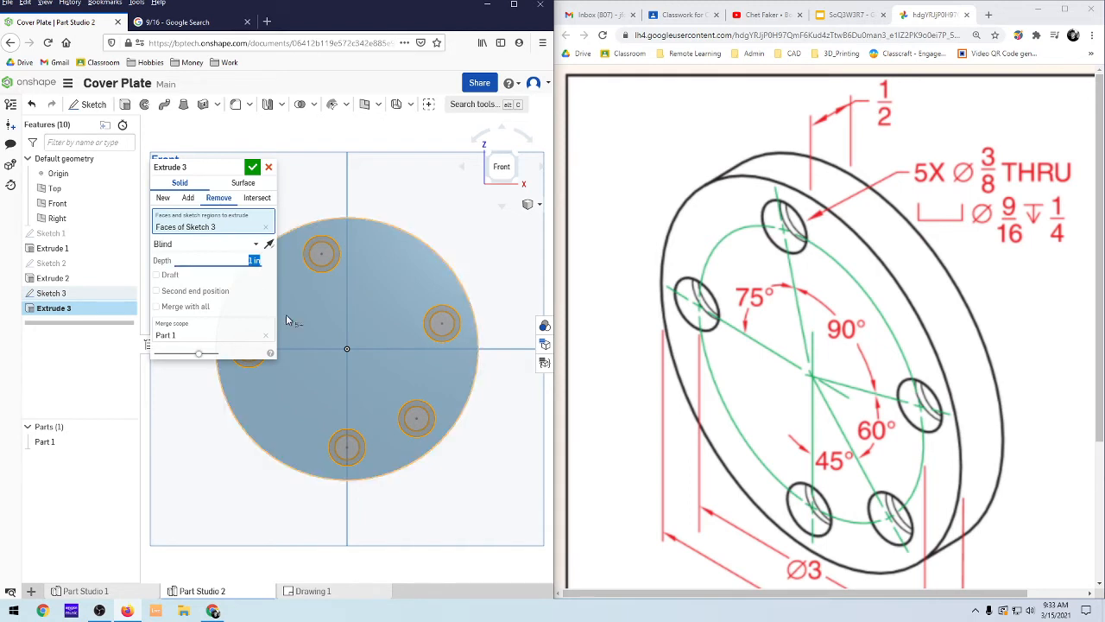
type("0.25")
key("Return")
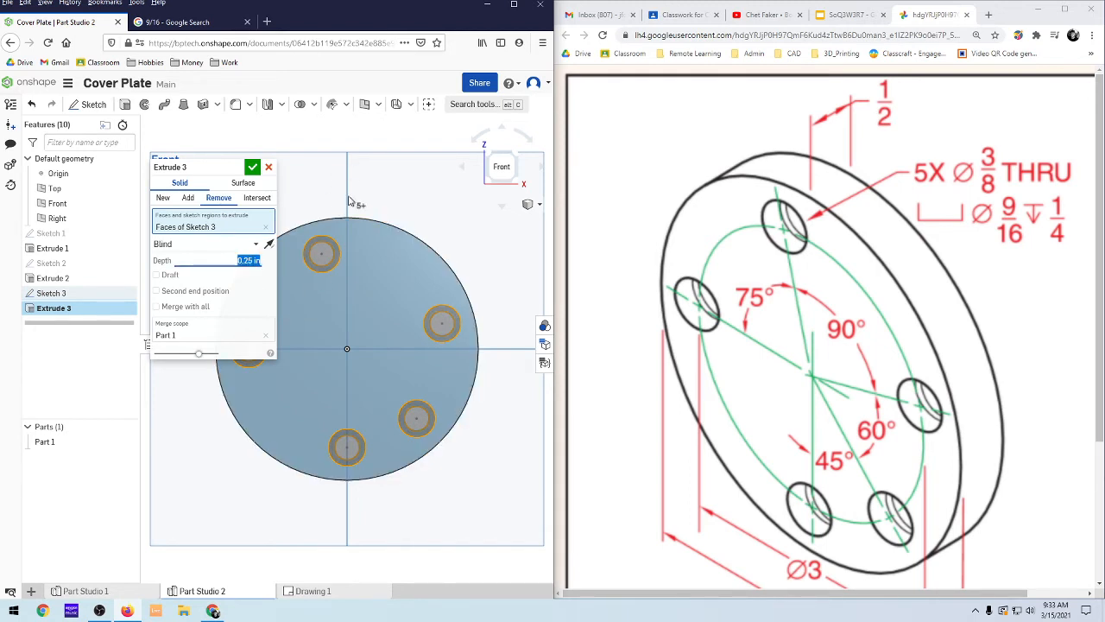
left_click(253, 168)
Step: Examine the counterbored plate from several angles against the reference drawing and return to the straight-on front view
scroll(216, 464, "down", 2)
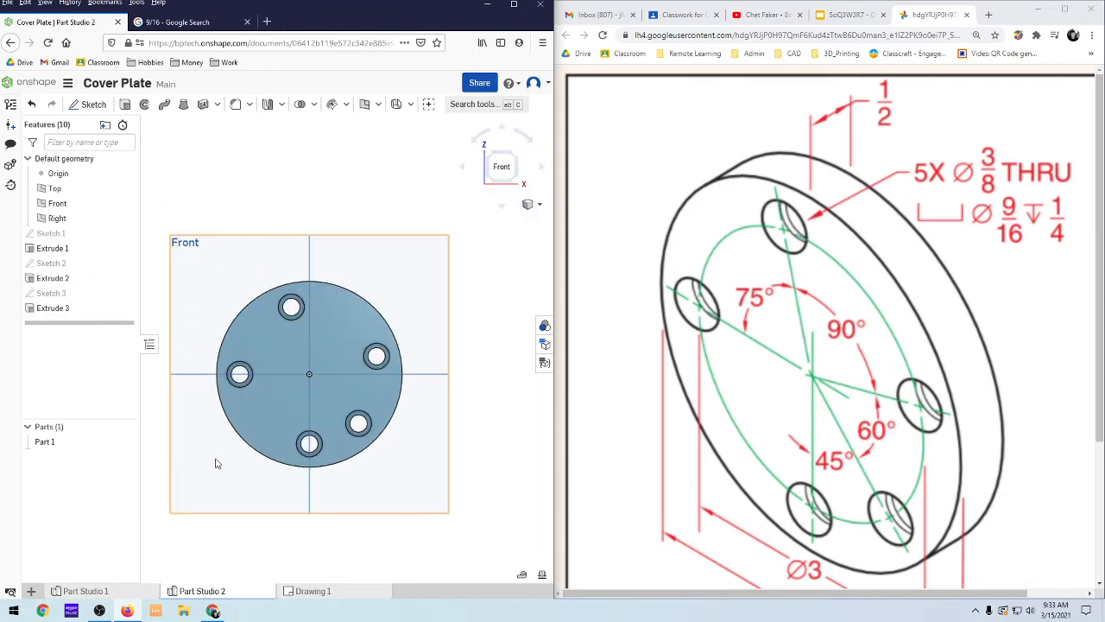
mouse_move(216, 464)
right_mouse_down()
mouse_move(226, 423)
mouse_move(208, 444)
mouse_move(151, 452)
mouse_move(252, 447)
mouse_move(173, 470)
mouse_move(250, 480)
right_mouse_up()
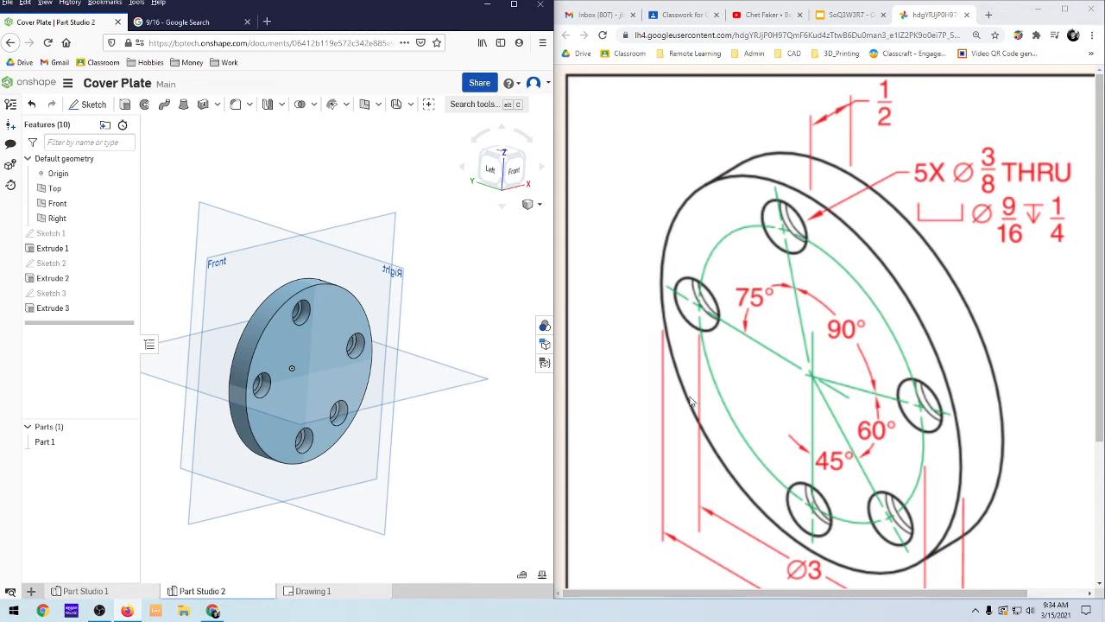
right_click_drag(412, 463, 396, 460)
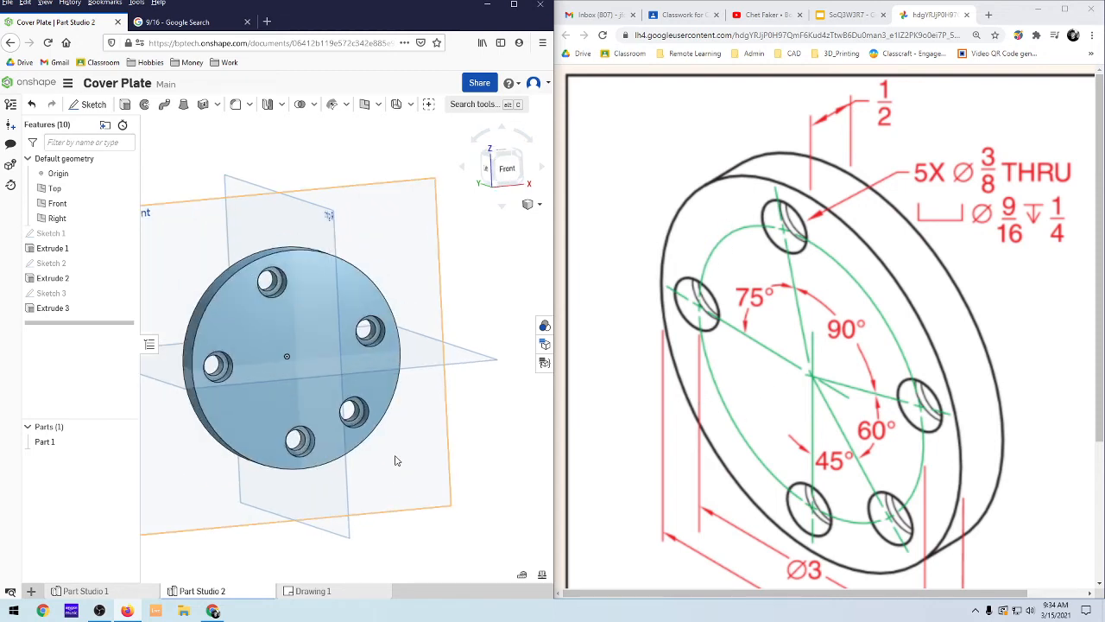
scroll(423, 453, "down", 3)
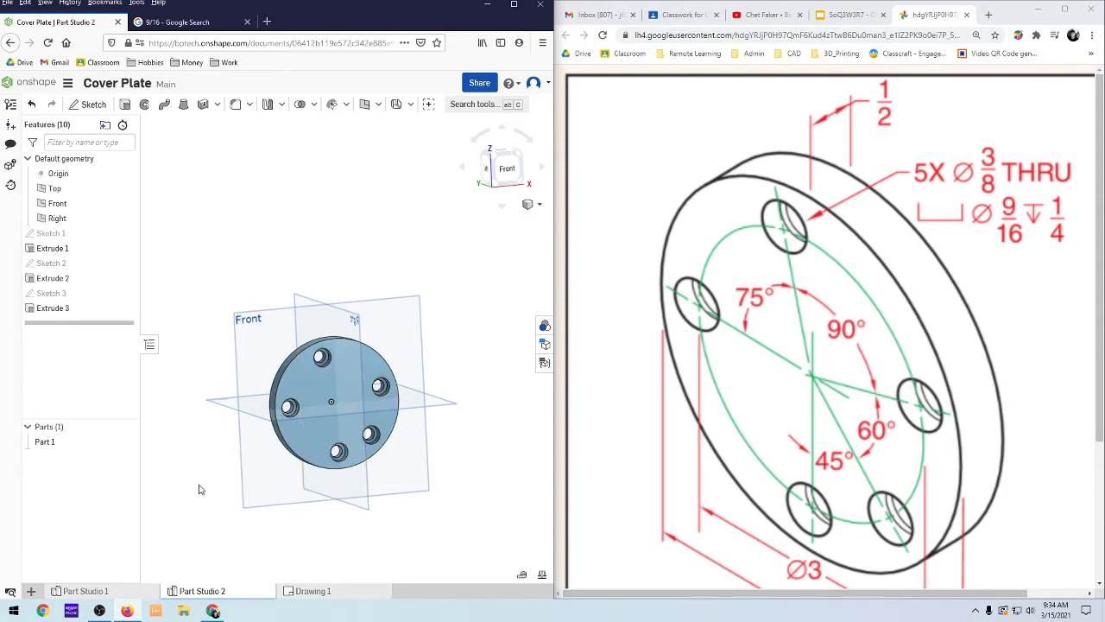
key("shift+1")
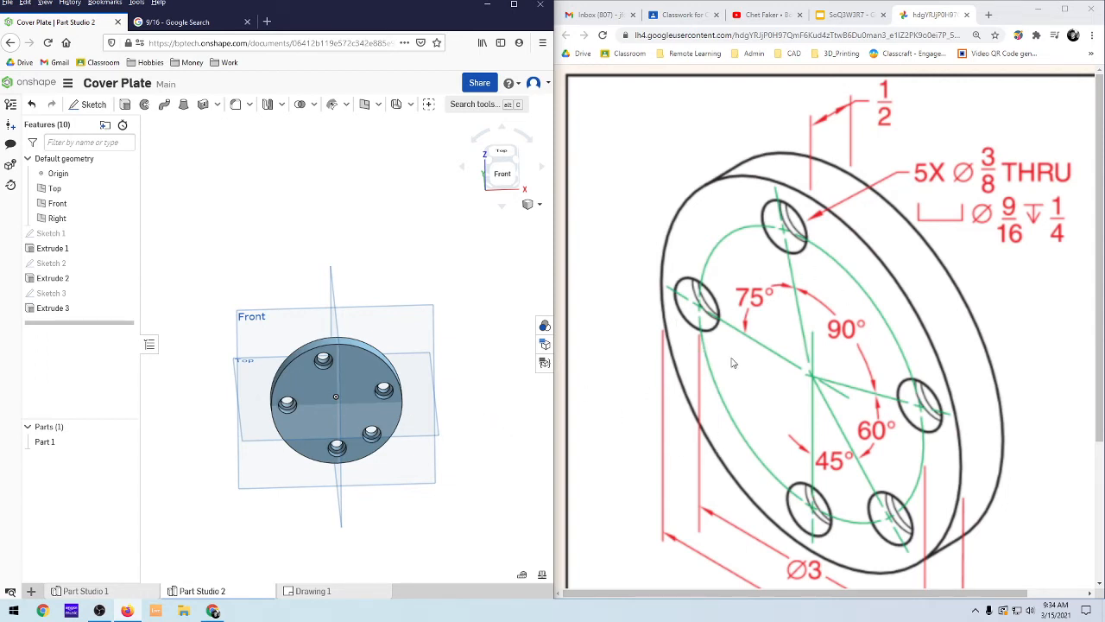
left_click(501, 171)
scroll(429, 410, "down", 3)
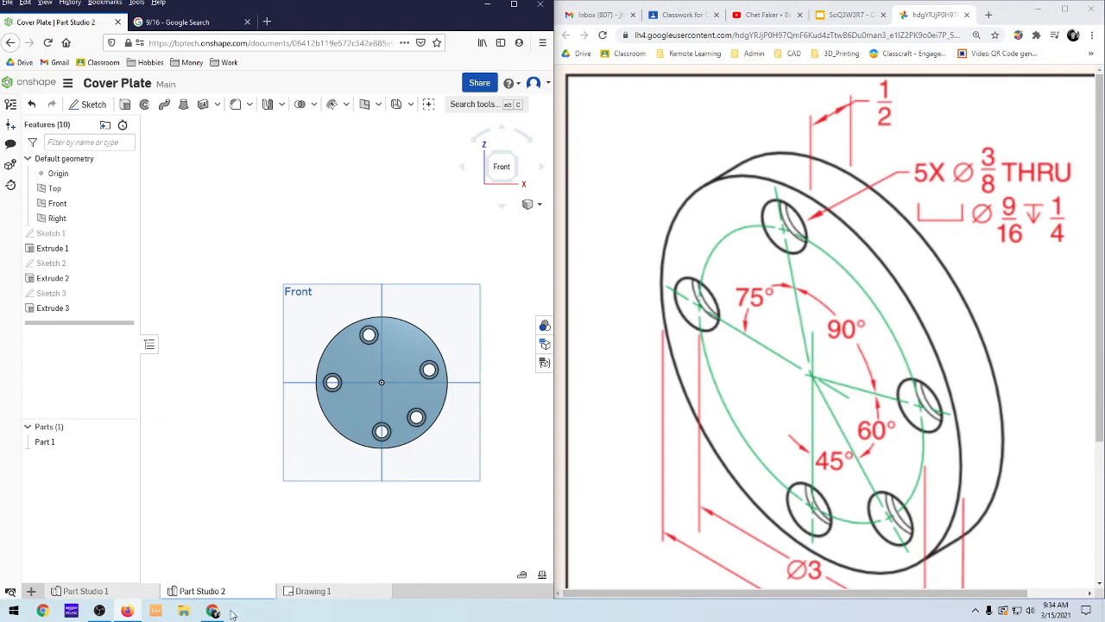
Step: Open Drawing 1 and examine the dimensions on the plate's front view
left_click(313, 592)
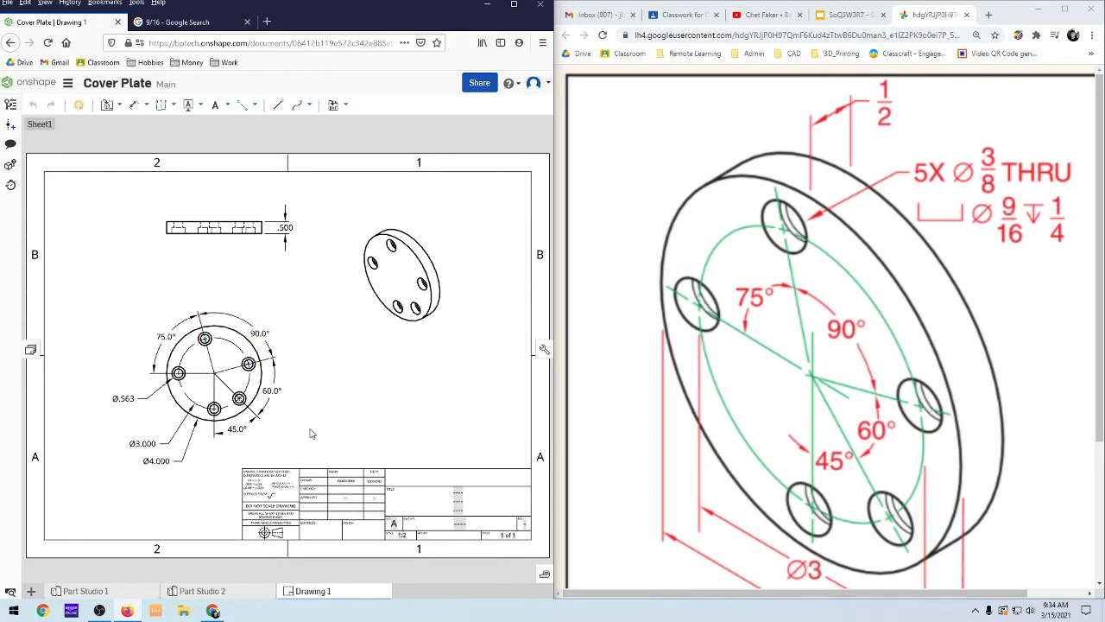
scroll(82, 392, "up", 2)
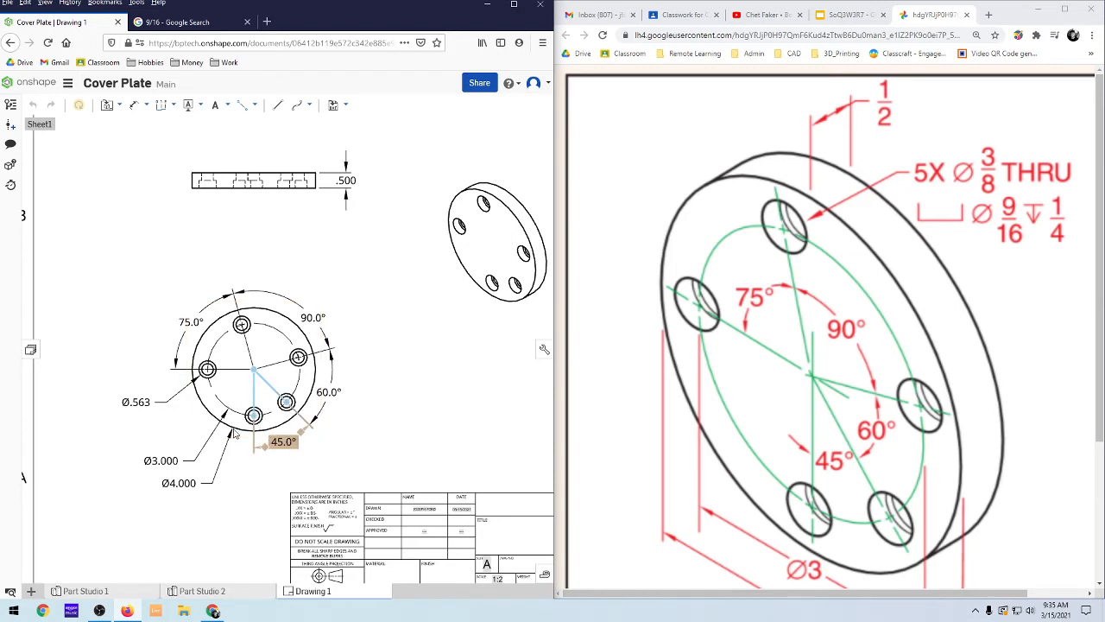
scroll(161, 483, "up", 1)
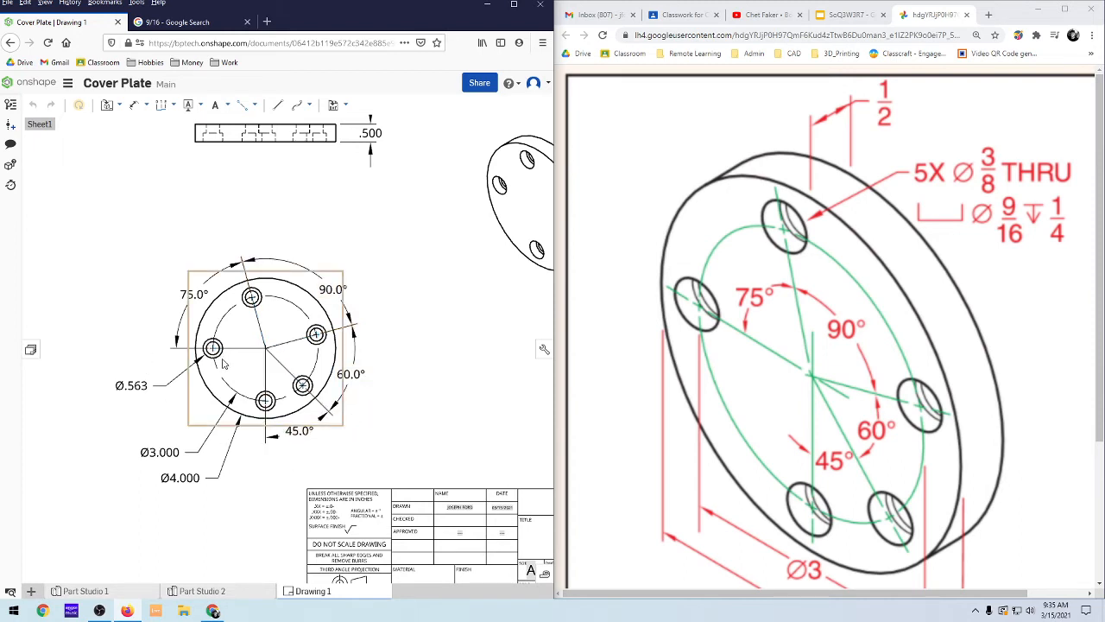
scroll(224, 361, "up", 2)
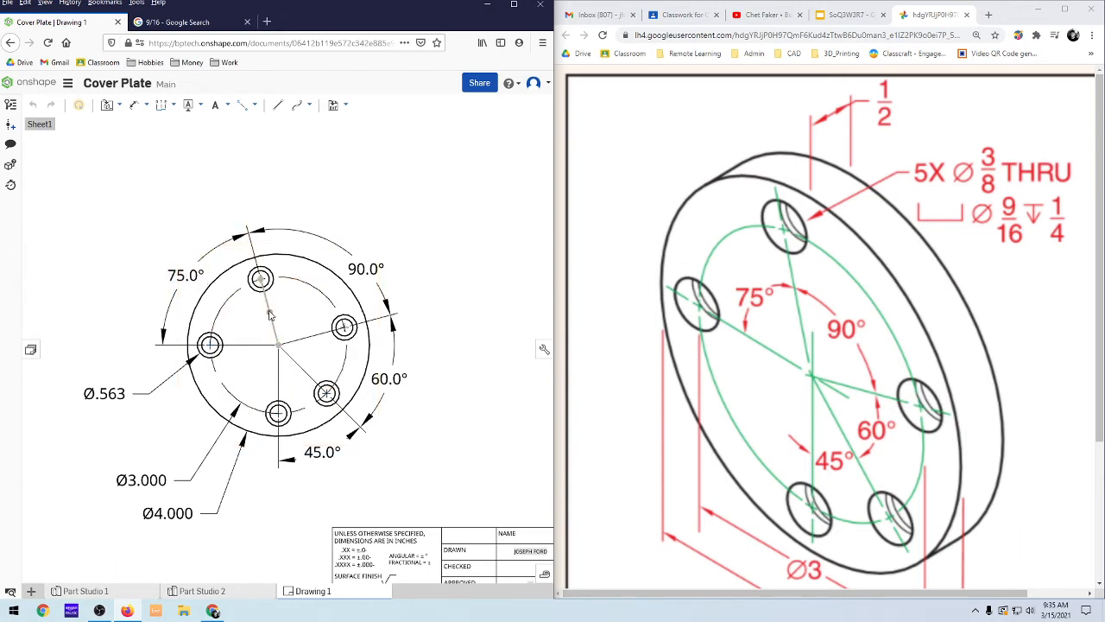
Step: Delete the lines running from the disc's centre to the holes in the drawing's front view
left_click(262, 346)
key("Delete")
left_click(298, 370)
key("Delete")
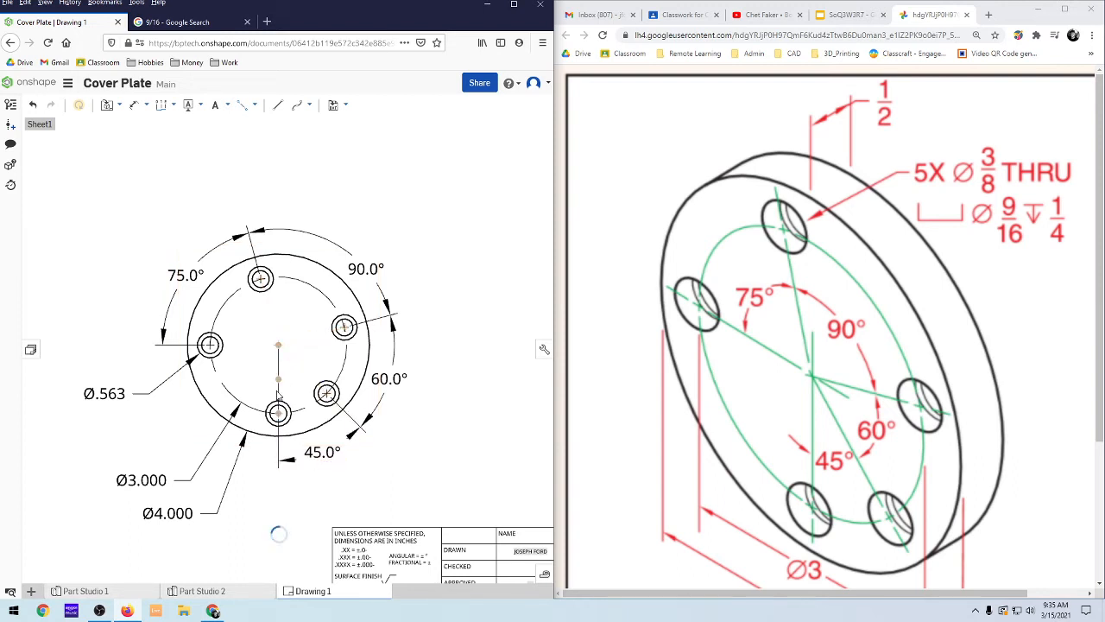
left_click(278, 372)
key("Delete")
scroll(328, 466, "down", 2)
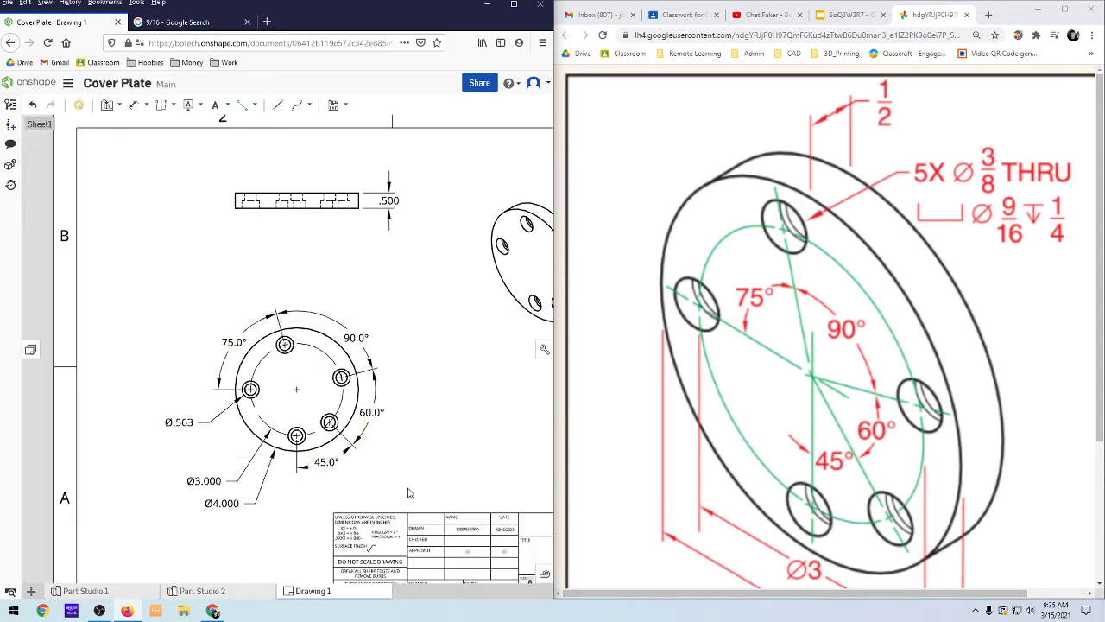
scroll(286, 415, "up", 1)
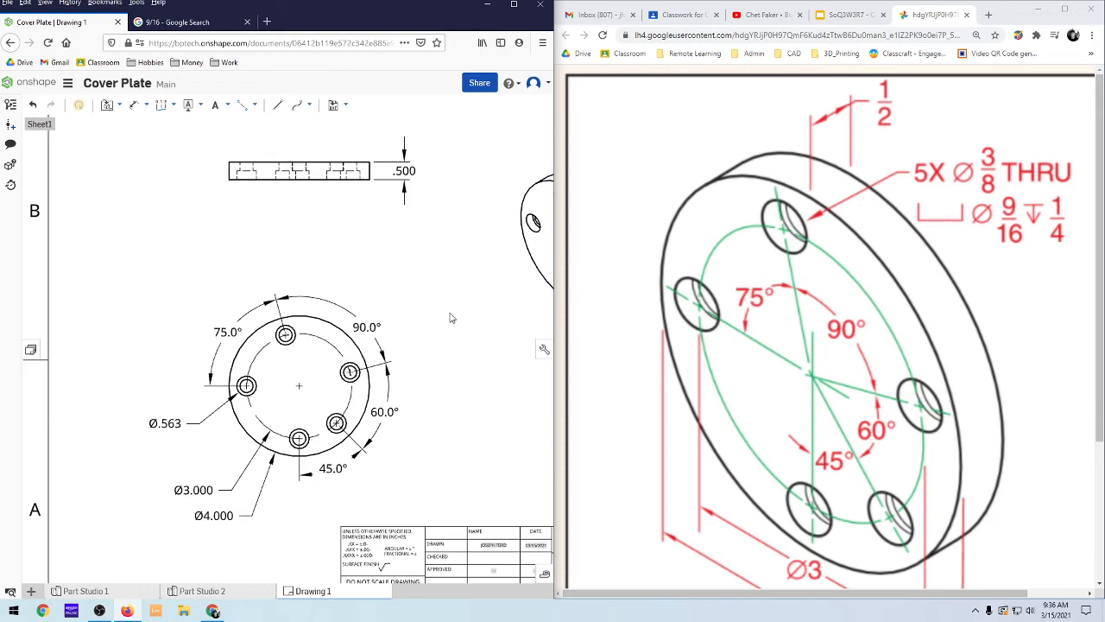
Step: Undo the deletions of the lines between the disc's centre and the holes
key("ctrl+z")
key("ctrl+z")
key("ctrl+z")
scroll(293, 511, "down", 2)
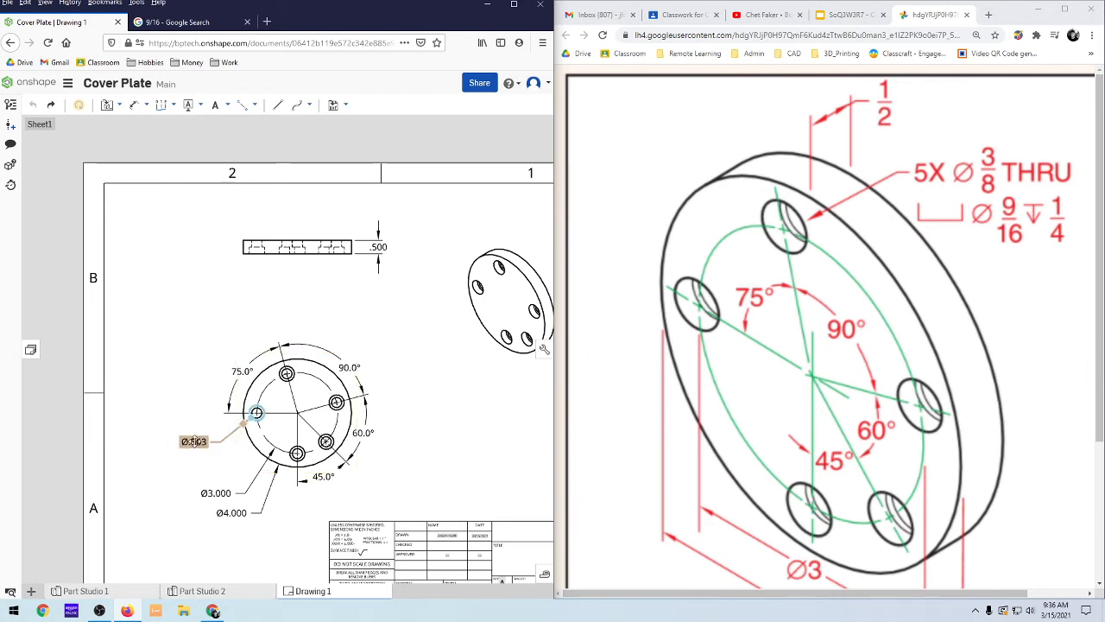
Step: Add the prefix 5X and the suffix THRU to the hole diameter dimension in the front view
scroll(203, 466, "up", 3)
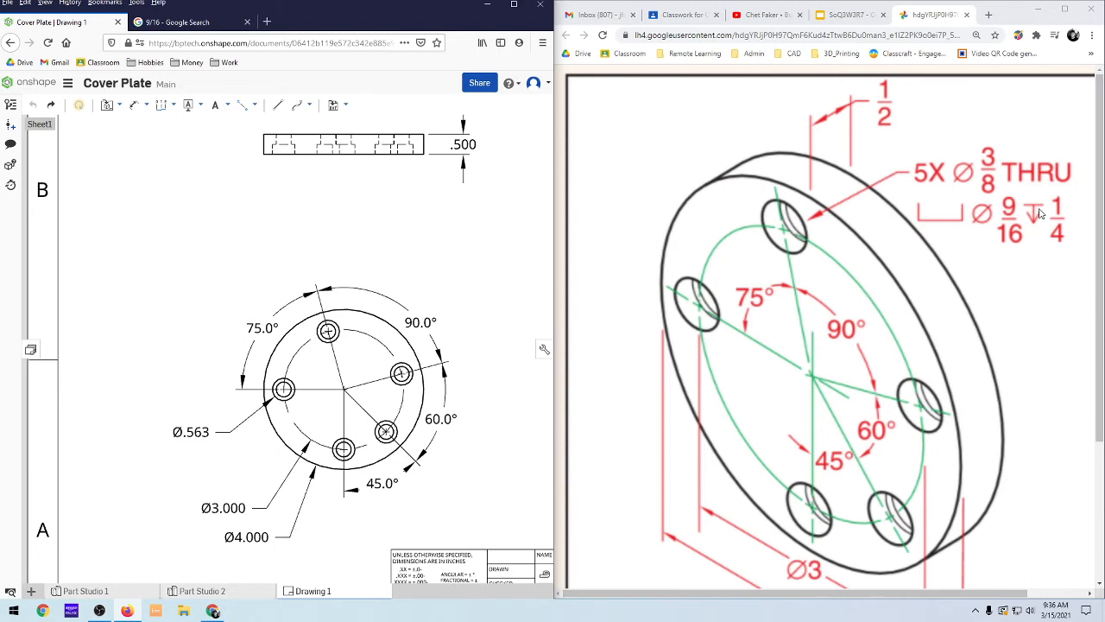
left_click(188, 431)
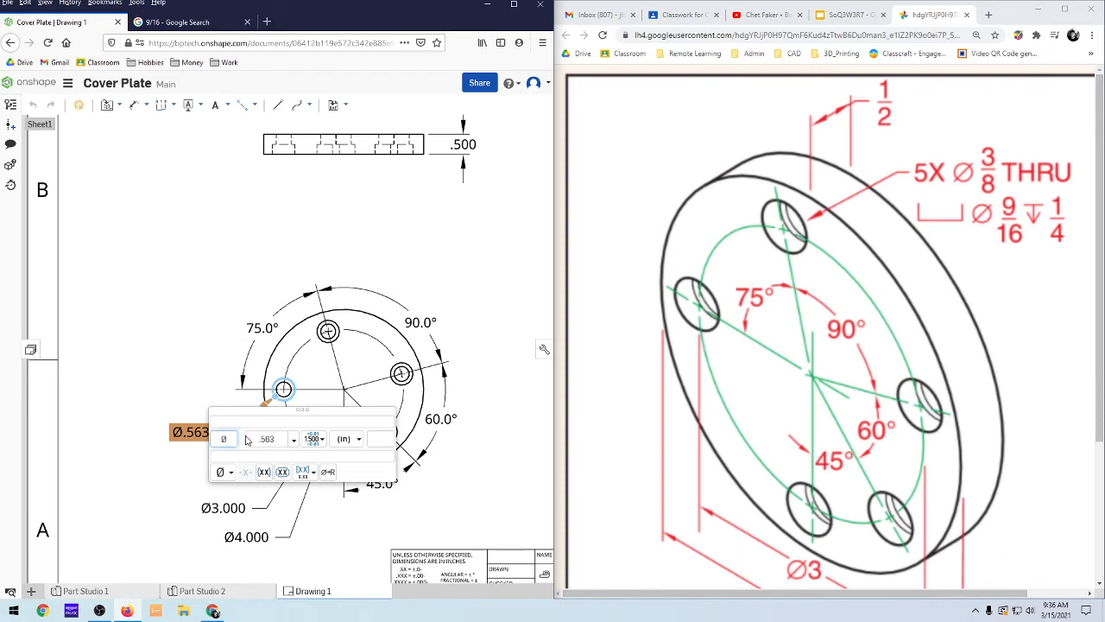
type("5X")
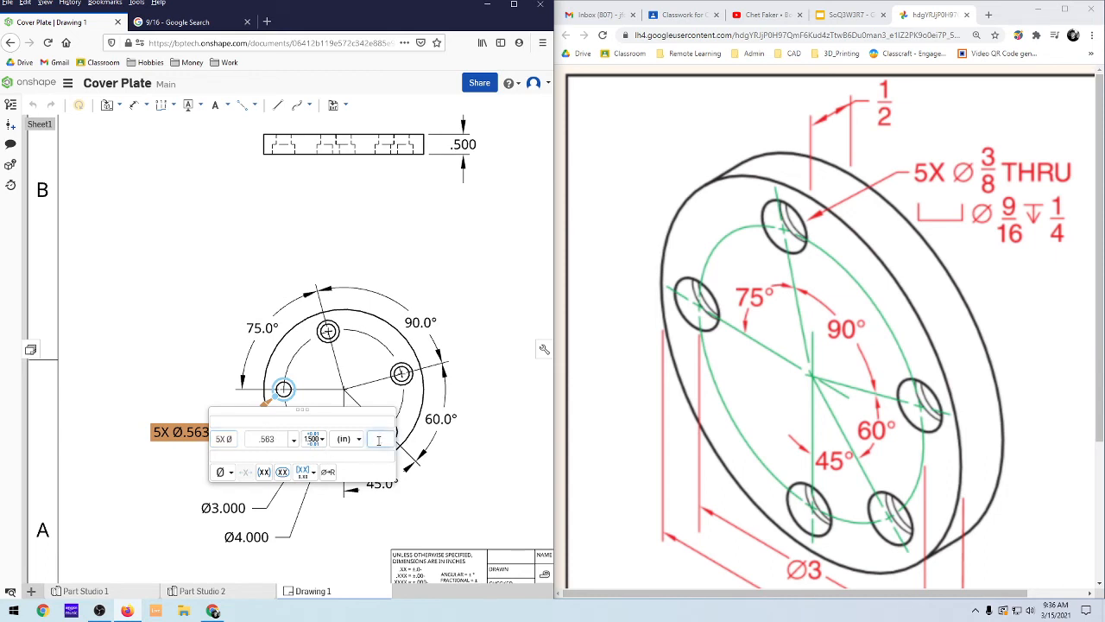
left_click(379, 441)
type("THRU")
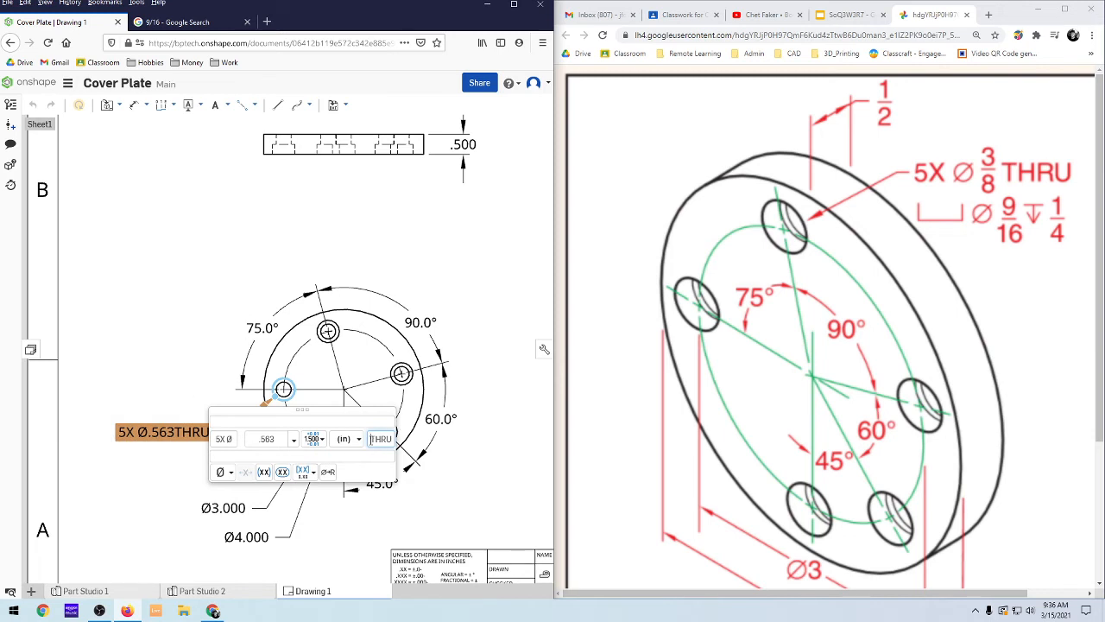
left_click(297, 458)
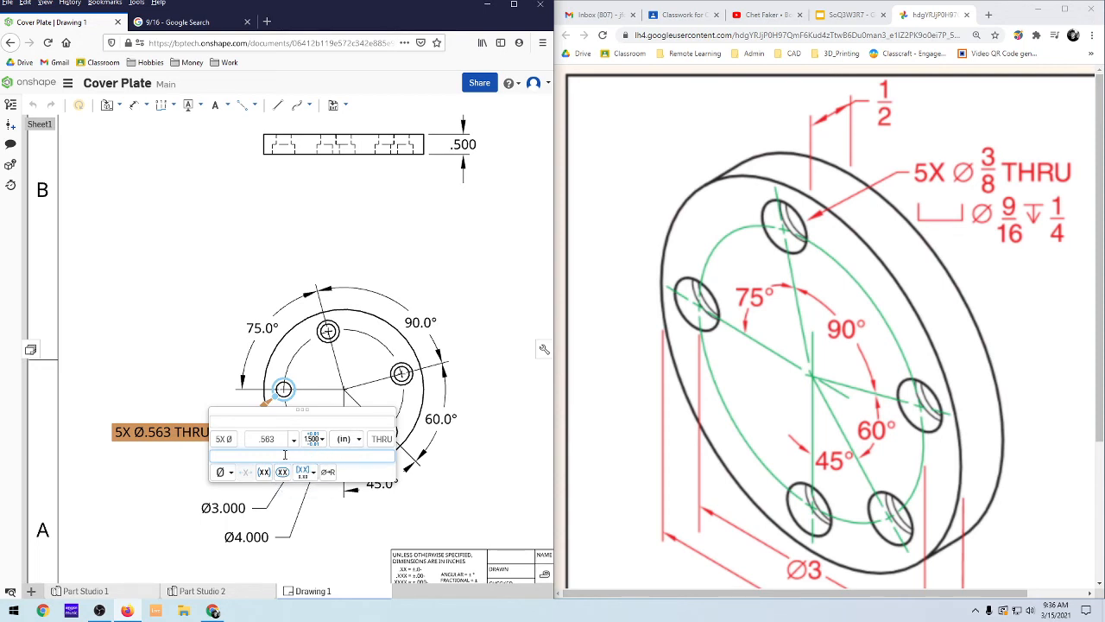
left_click(229, 473)
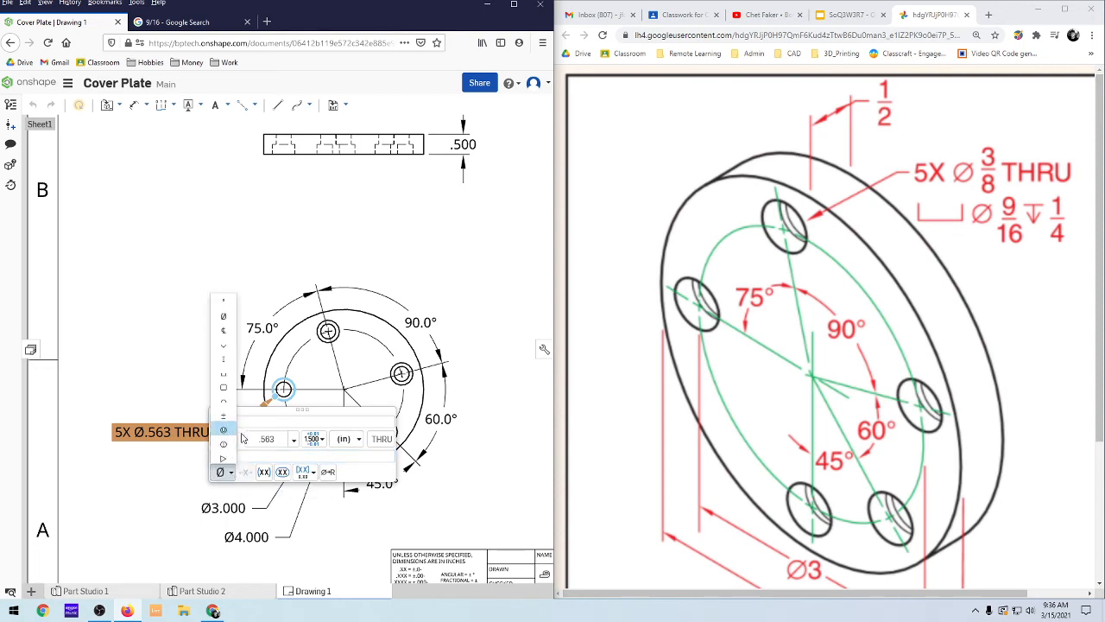
left_click(225, 374)
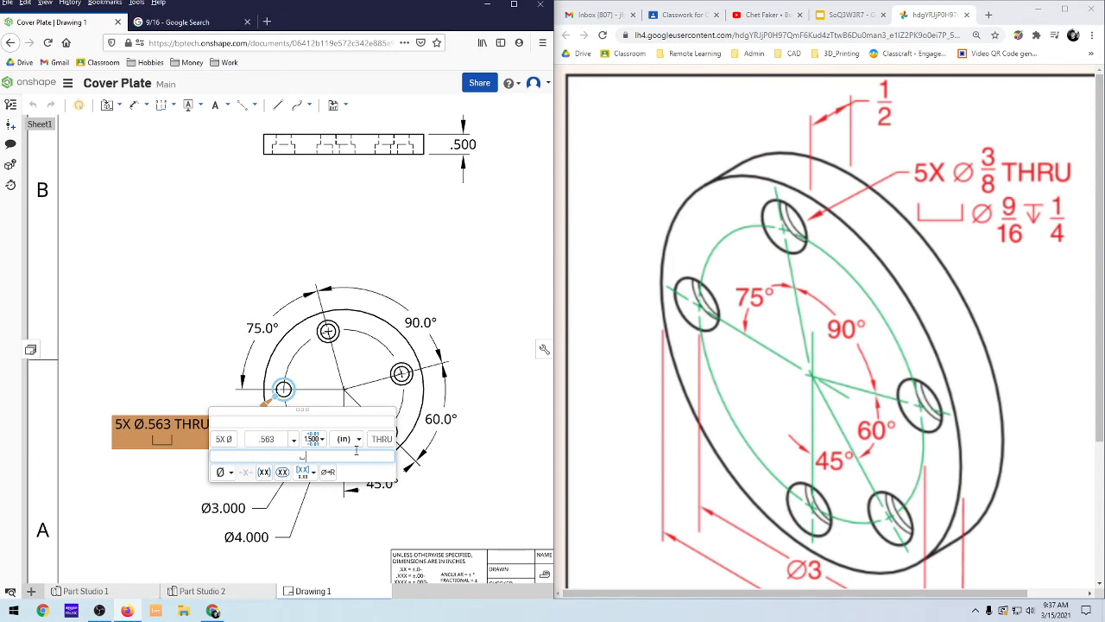
left_click(223, 472)
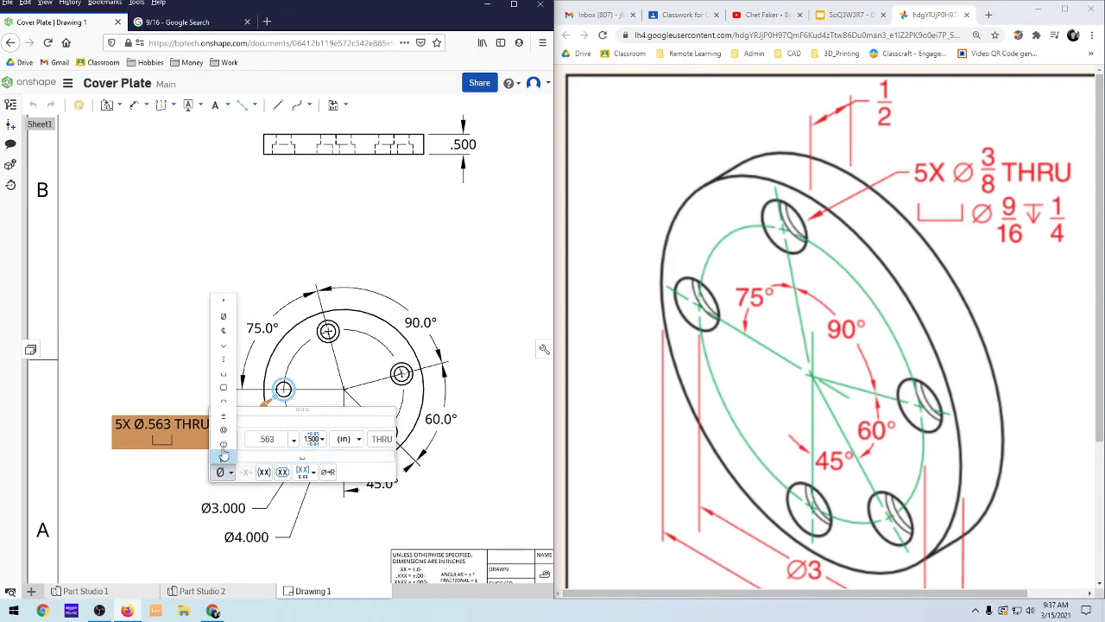
left_click(221, 320)
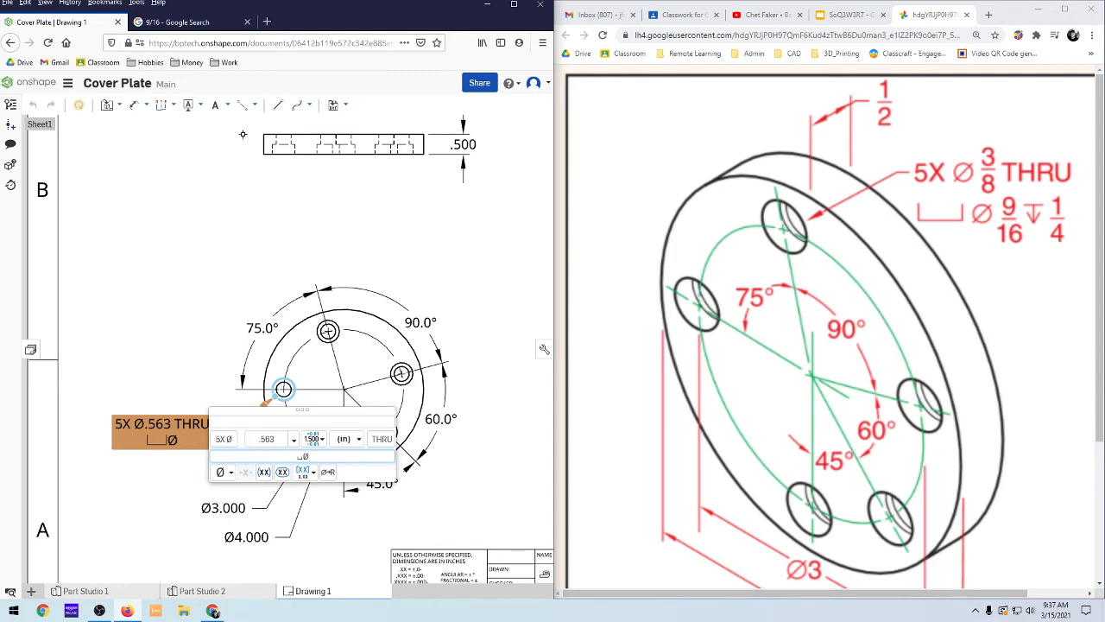
left_click(170, 22)
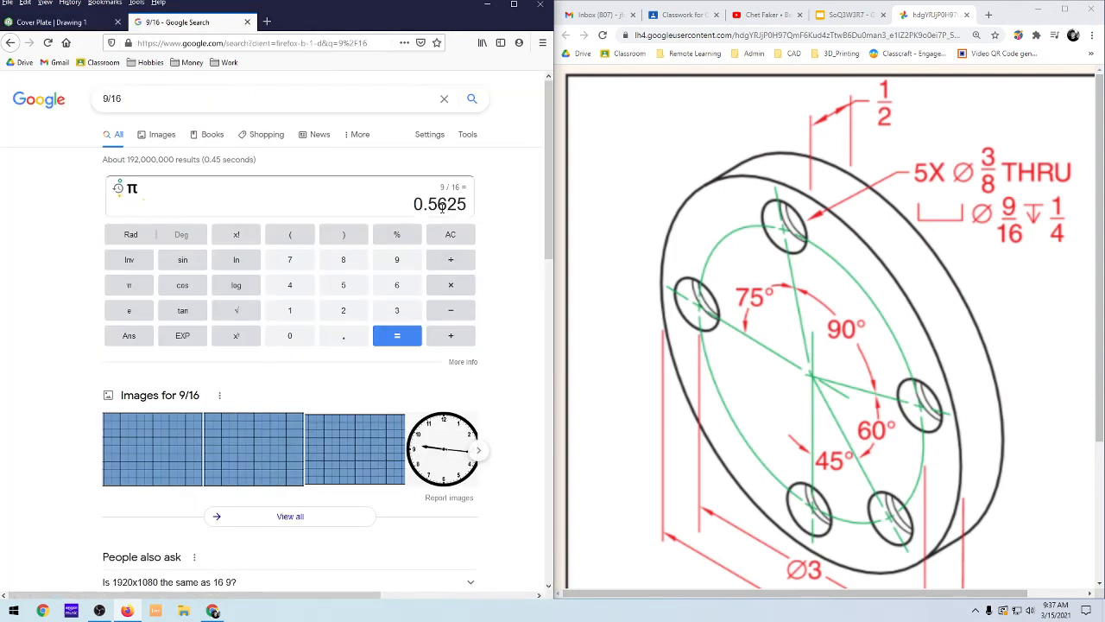
left_click(60, 23)
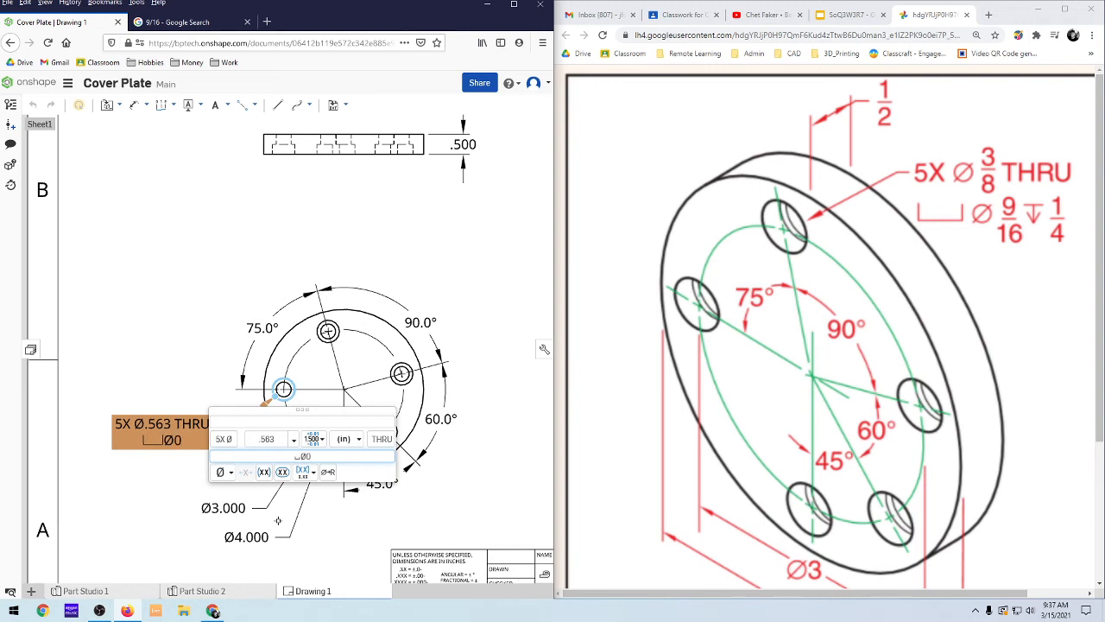
key("BackSpace")
type(".5")
key("BackSpace")
key("BackSpace")
key("BackSpace")
key("BackSpace")
key("BackSpace")
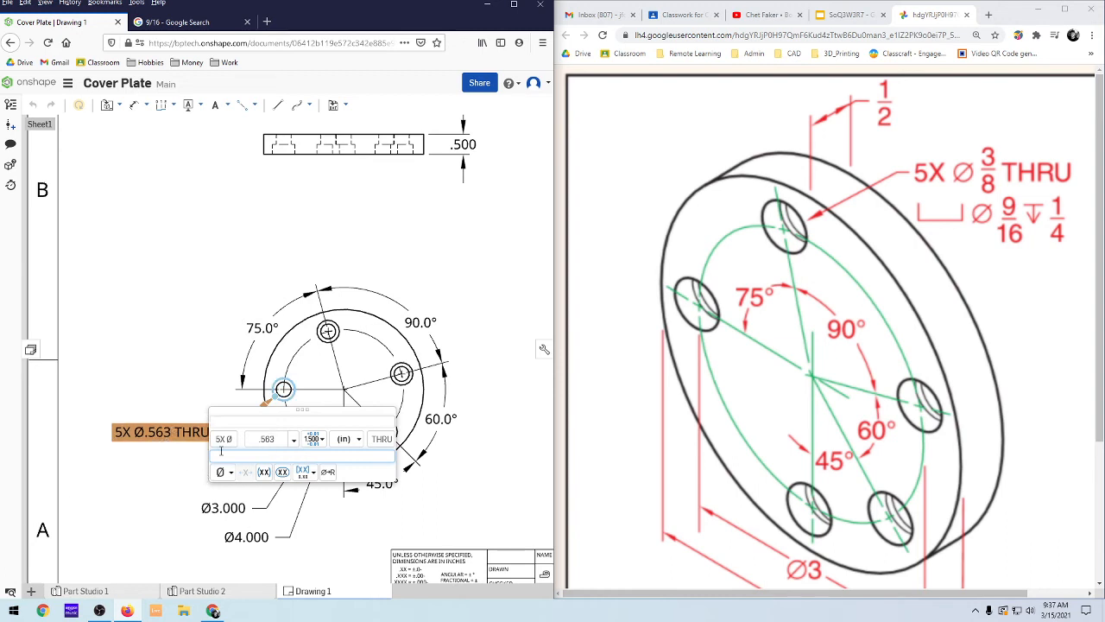
Step: Close the dimension editor and reattach the 5X callout's leader to the inner circle of the leftmost hole
left_click(142, 468)
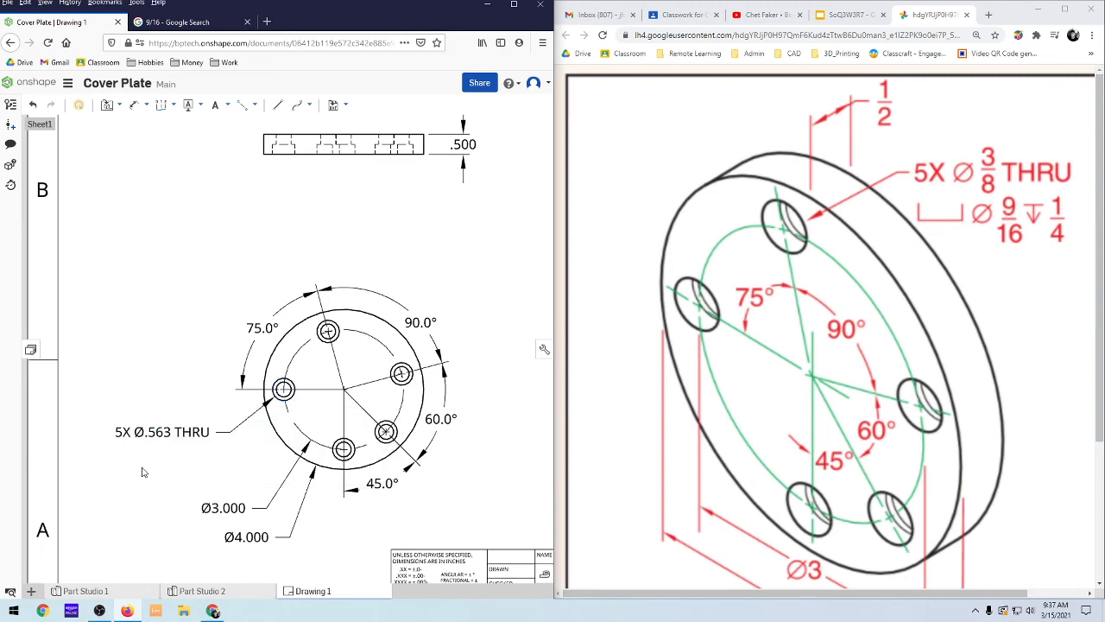
scroll(273, 411, "up", 5)
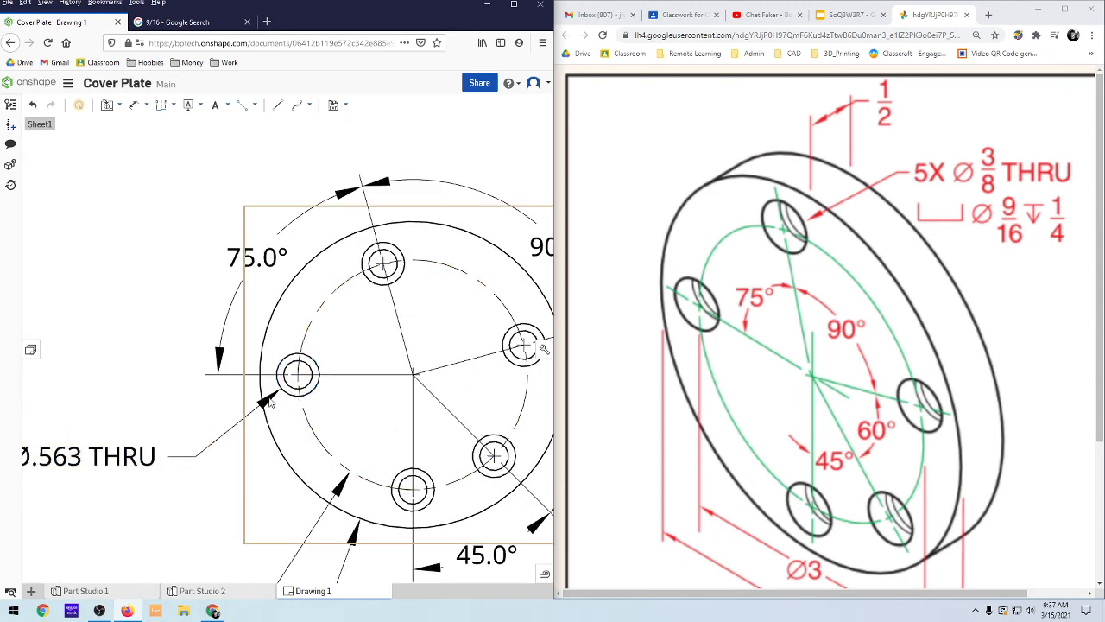
left_click_drag(270, 407, 283, 386)
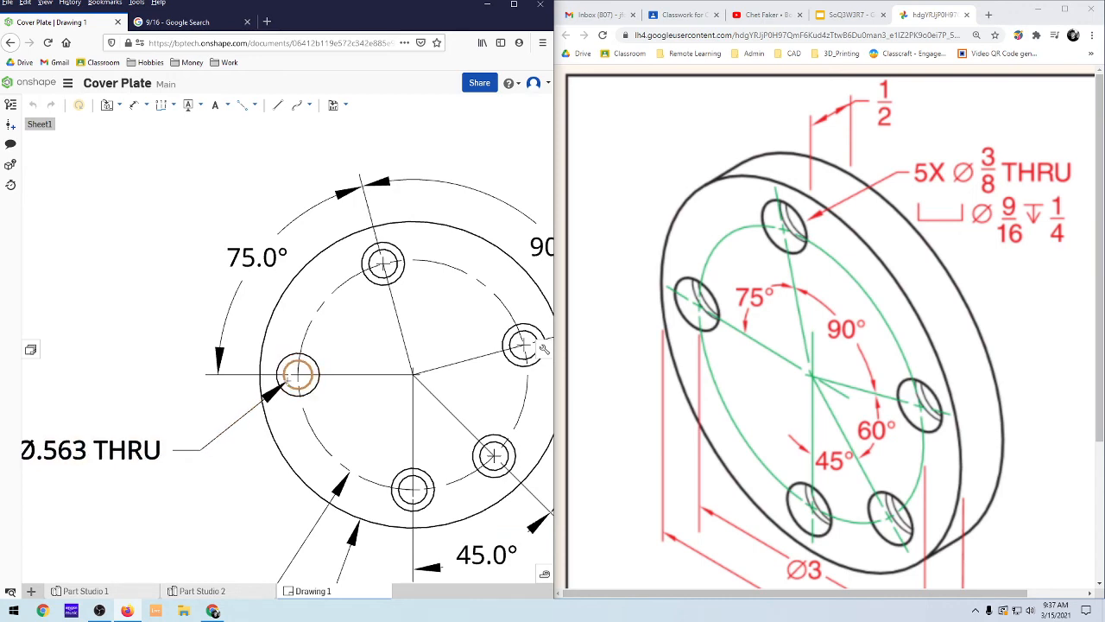
Step: Reposition the 5X THRU hole callout outside the disc, slightly below and to the left of the leftmost hole
left_click_drag(148, 450, 47, 511)
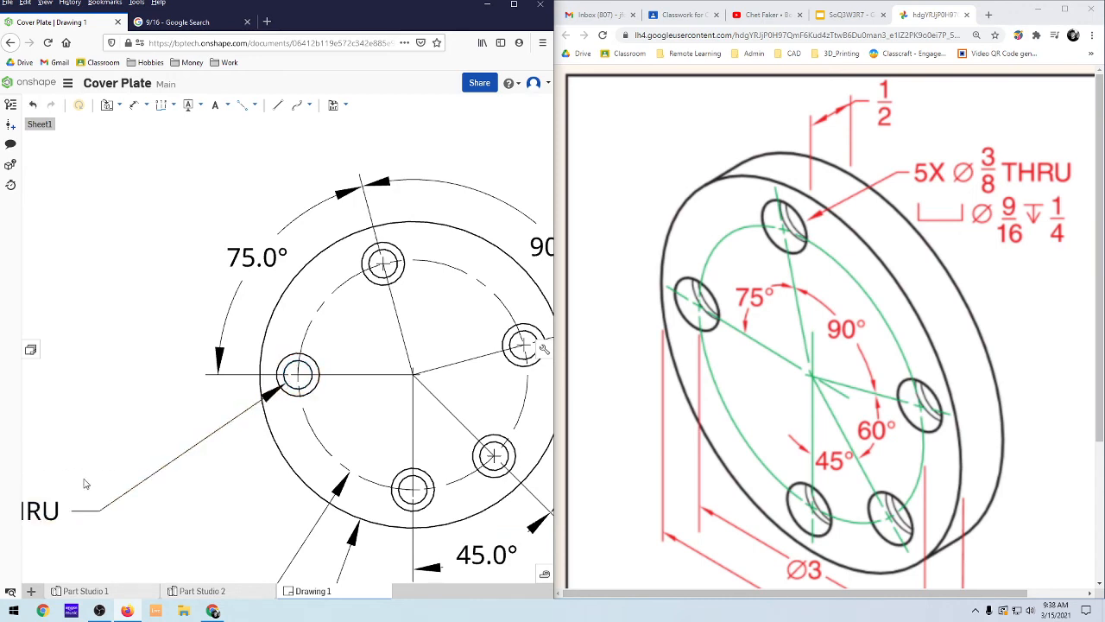
scroll(56, 518, "down", 5)
scroll(38, 546, "down", 4)
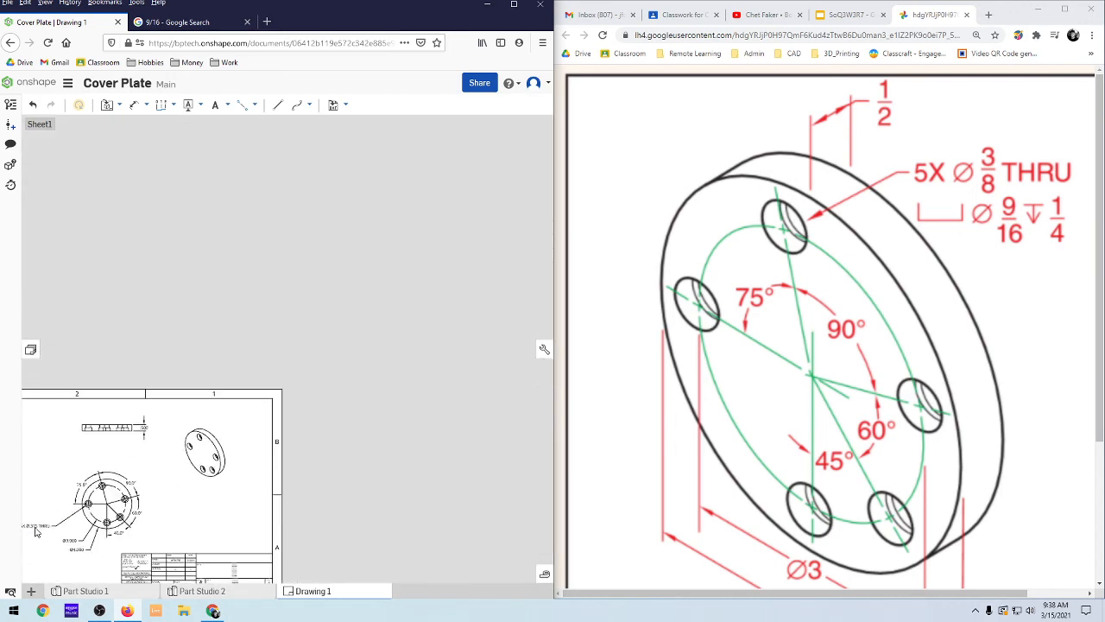
scroll(36, 527, "up", 2)
scroll(123, 419, "up", 3)
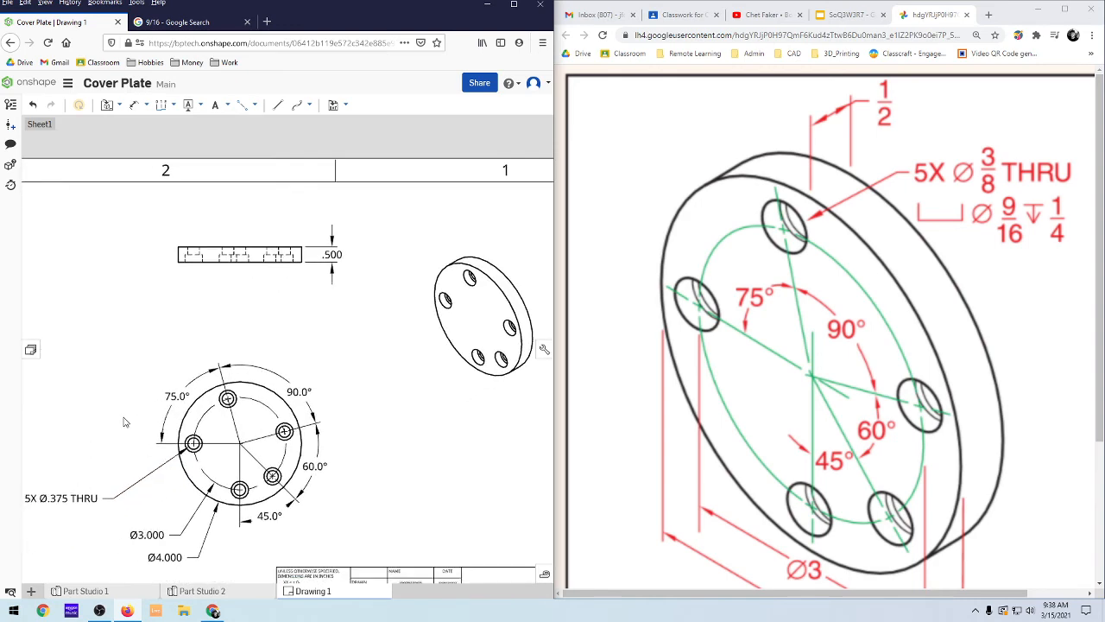
left_click_drag(129, 447, 184, 413)
Step: Add a second line beneath the 5X THRU hole callout containing the counterbore and diameter symbols
scroll(206, 431, "up", 2)
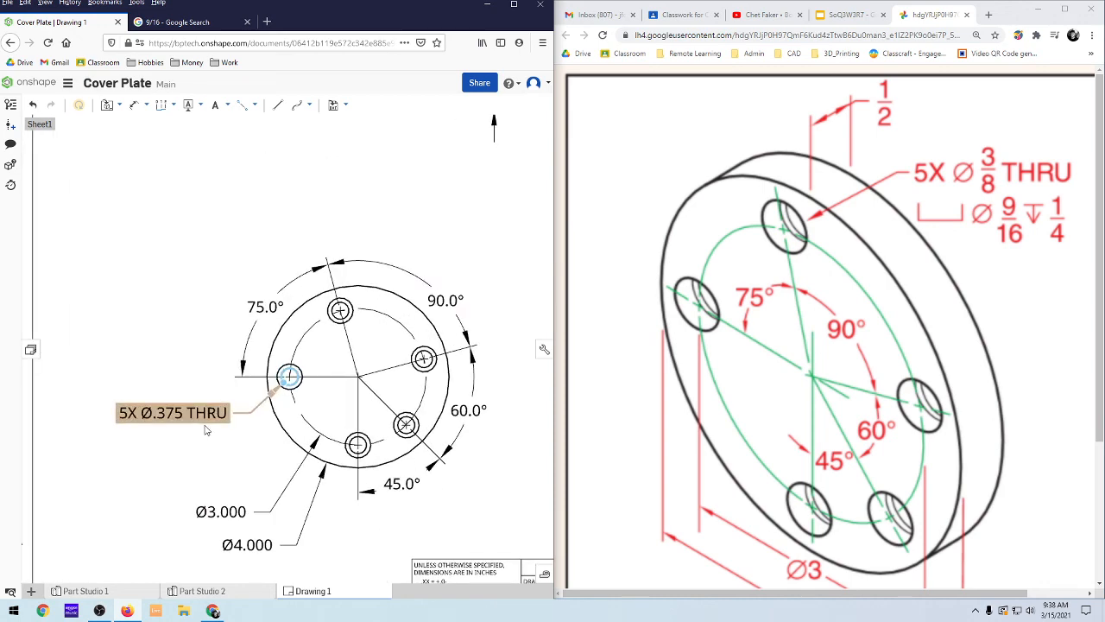
scroll(292, 389, "up", 1)
scroll(290, 388, "up", 1)
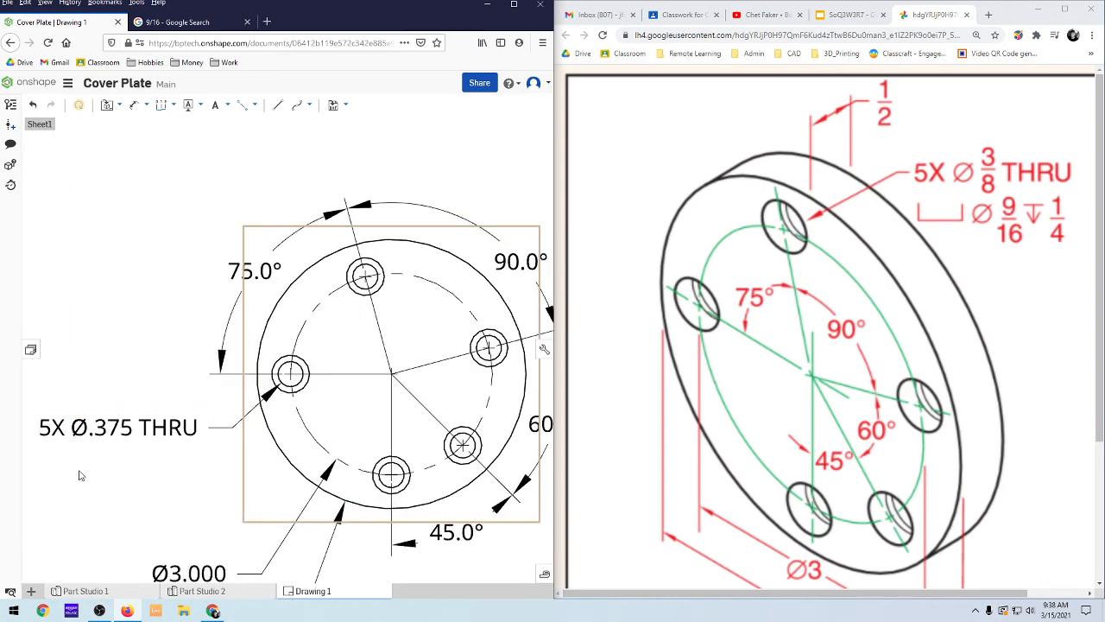
double_click(120, 429)
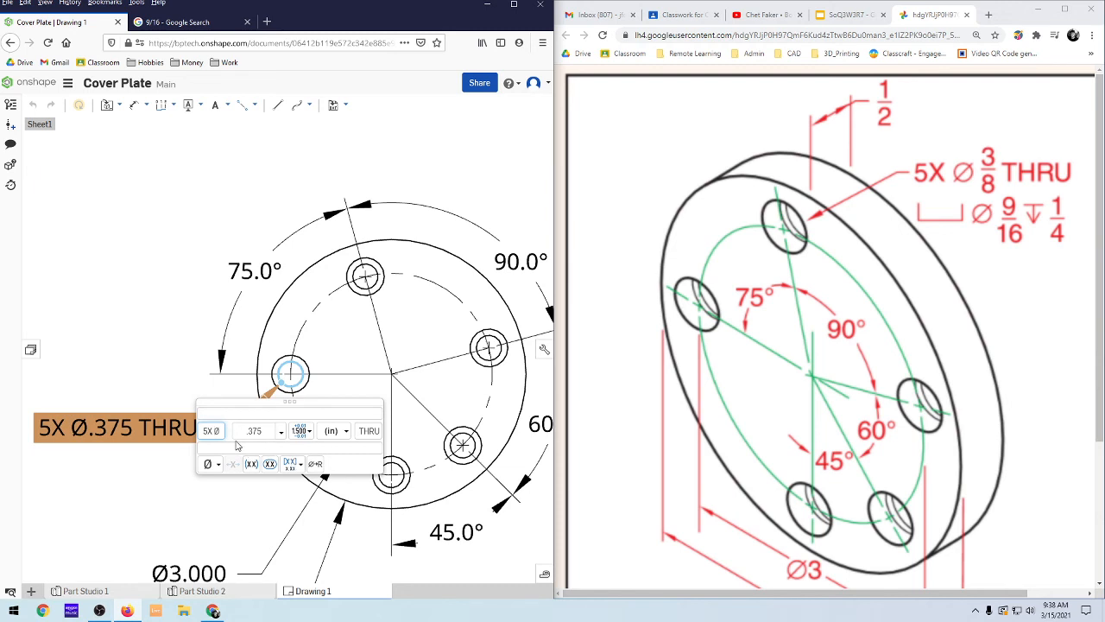
left_click(332, 444)
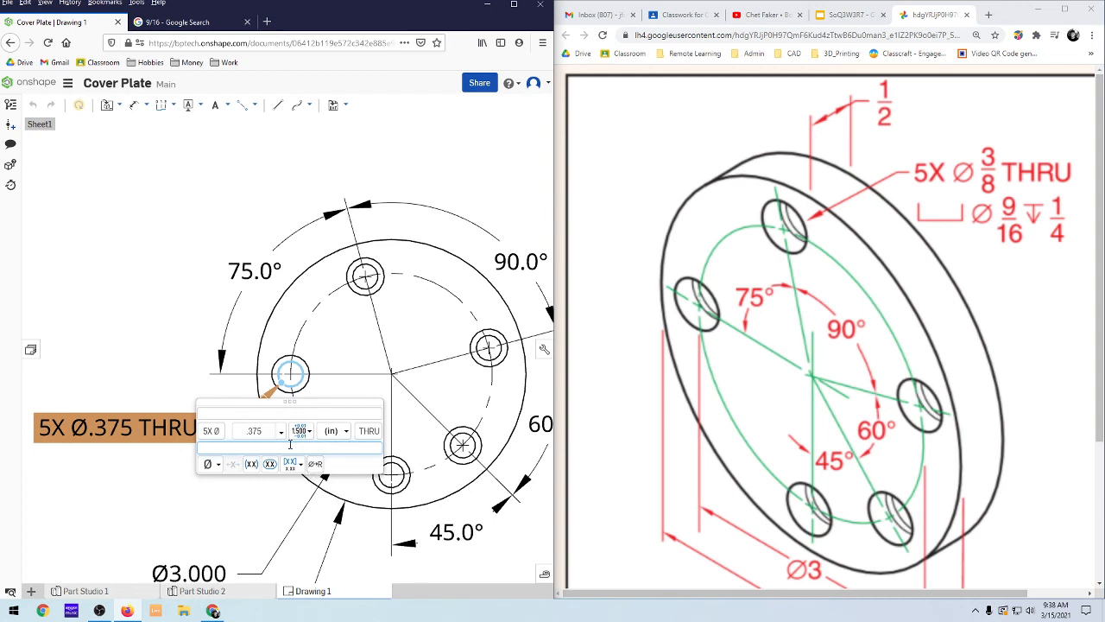
left_click(211, 465)
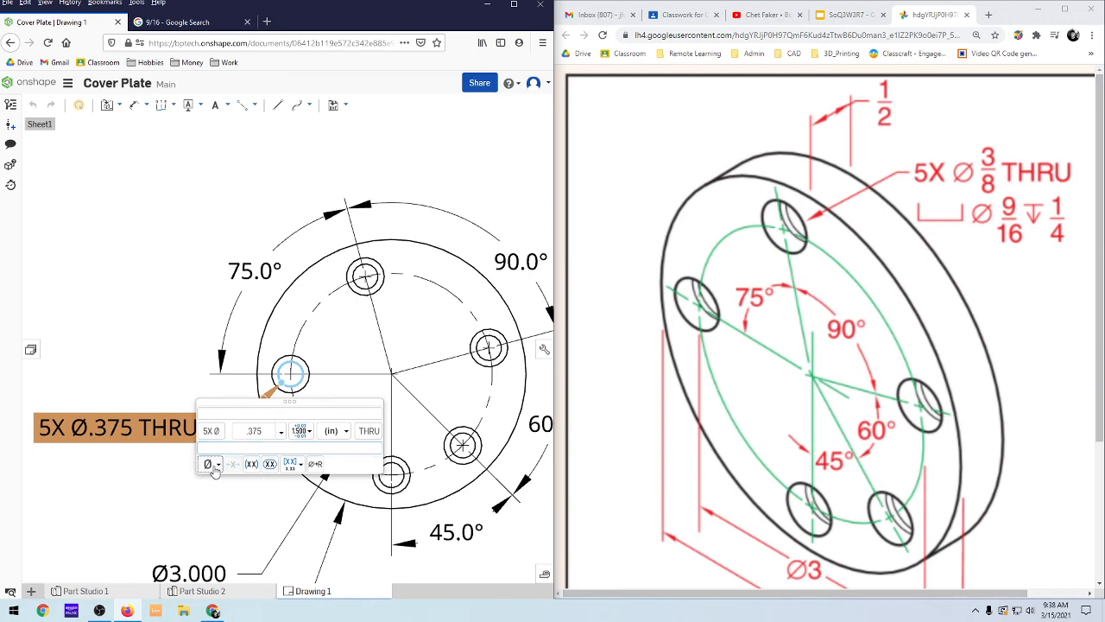
left_click(211, 365)
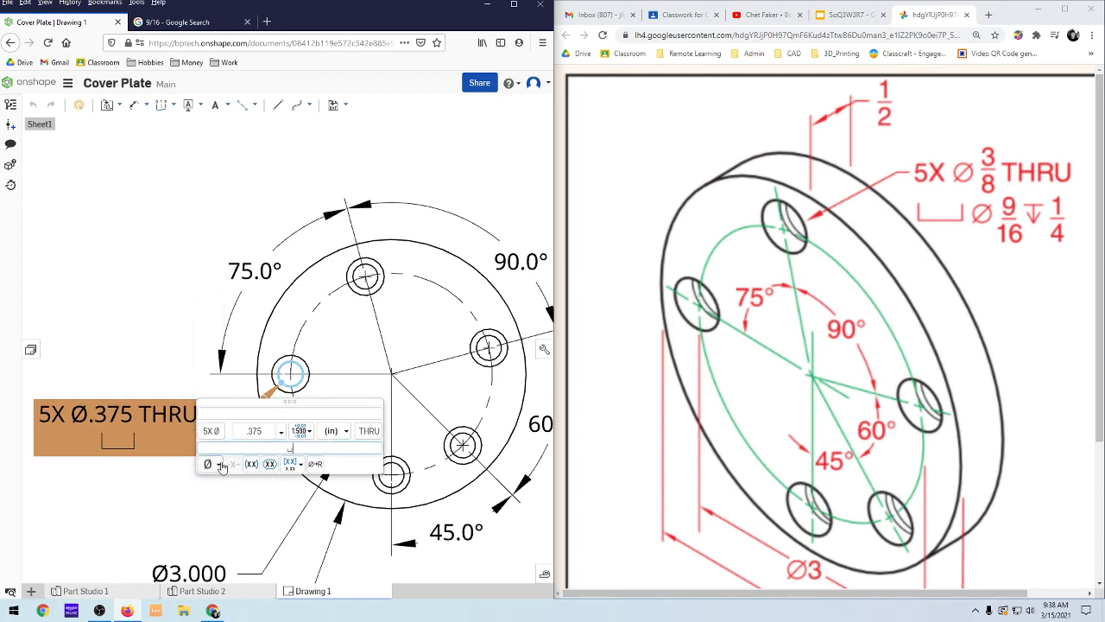
left_click(214, 466)
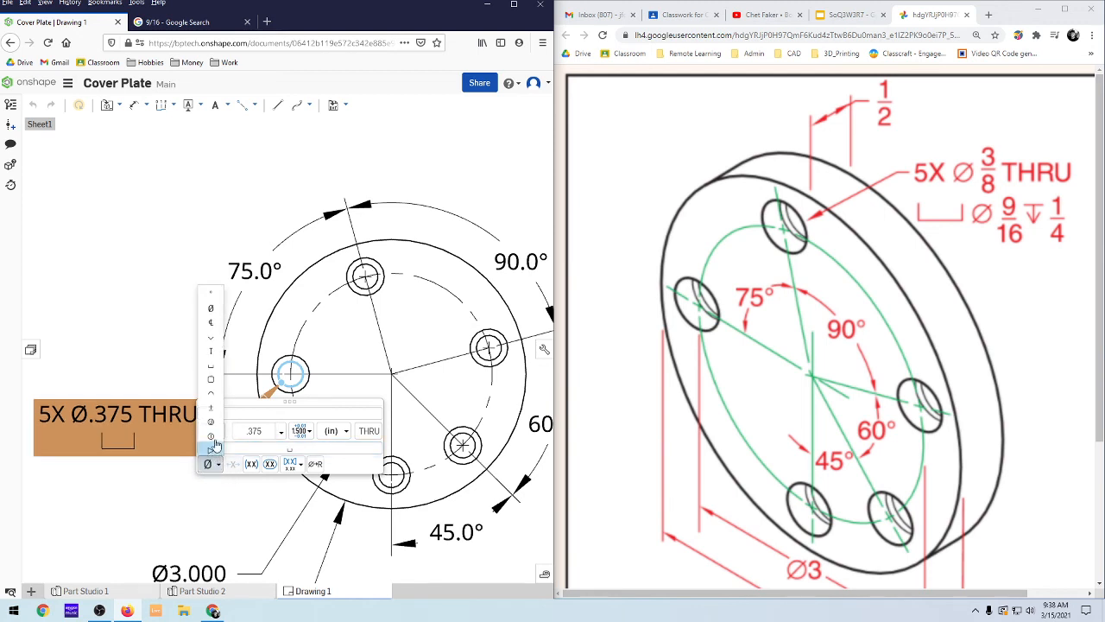
left_click(211, 307)
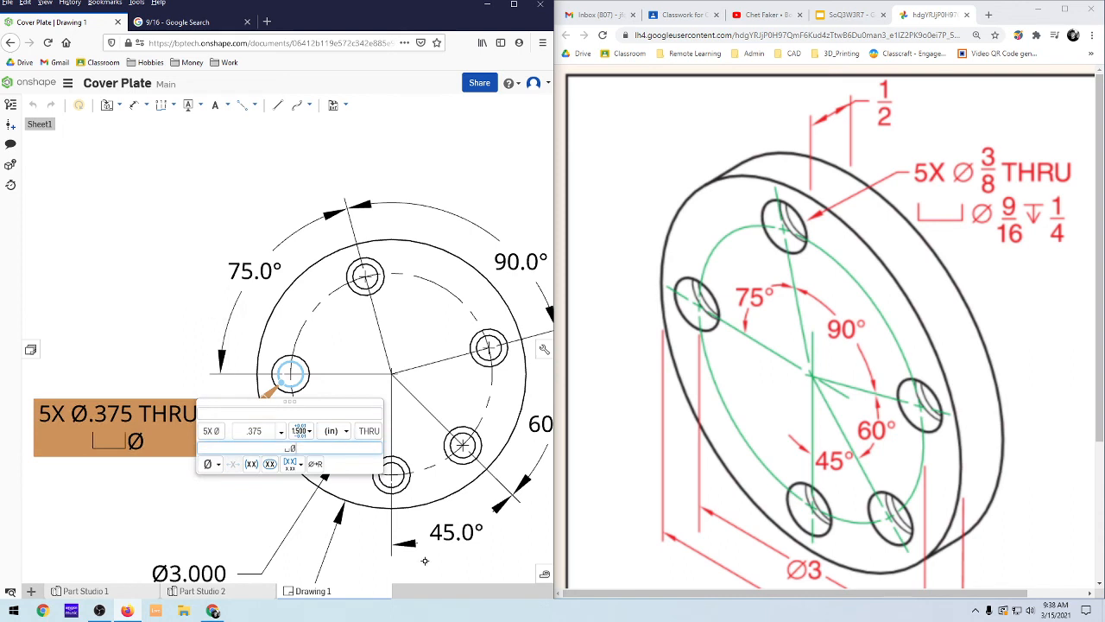
Step: Enter .063 after the diameter symbol on the callout's counterbore line
type(".0")
type("6")
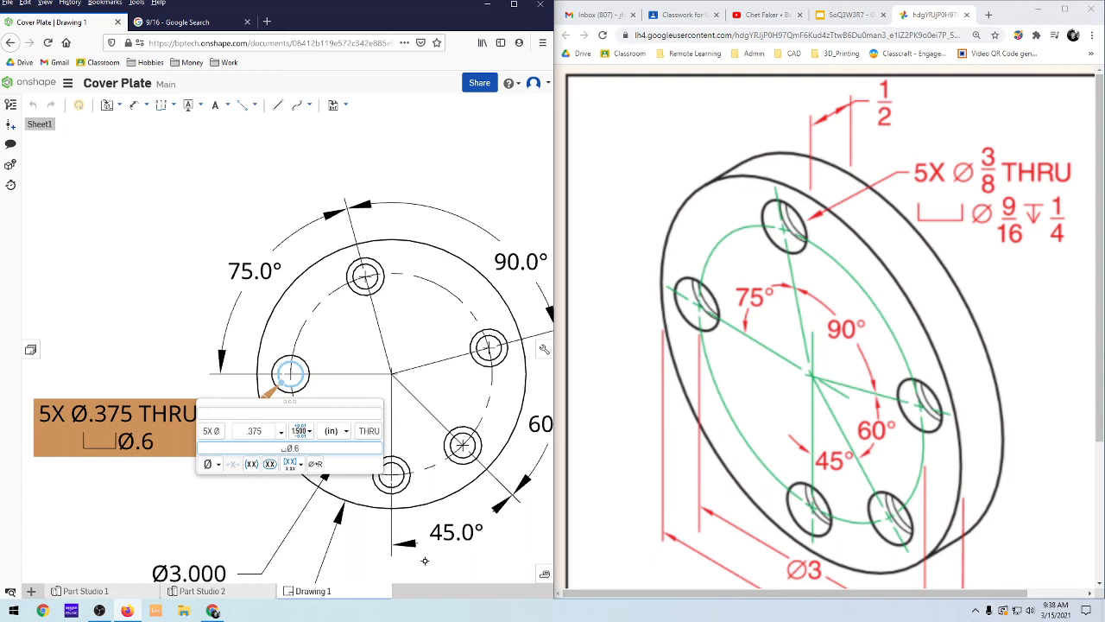
key("BackSpace")
type("0625")
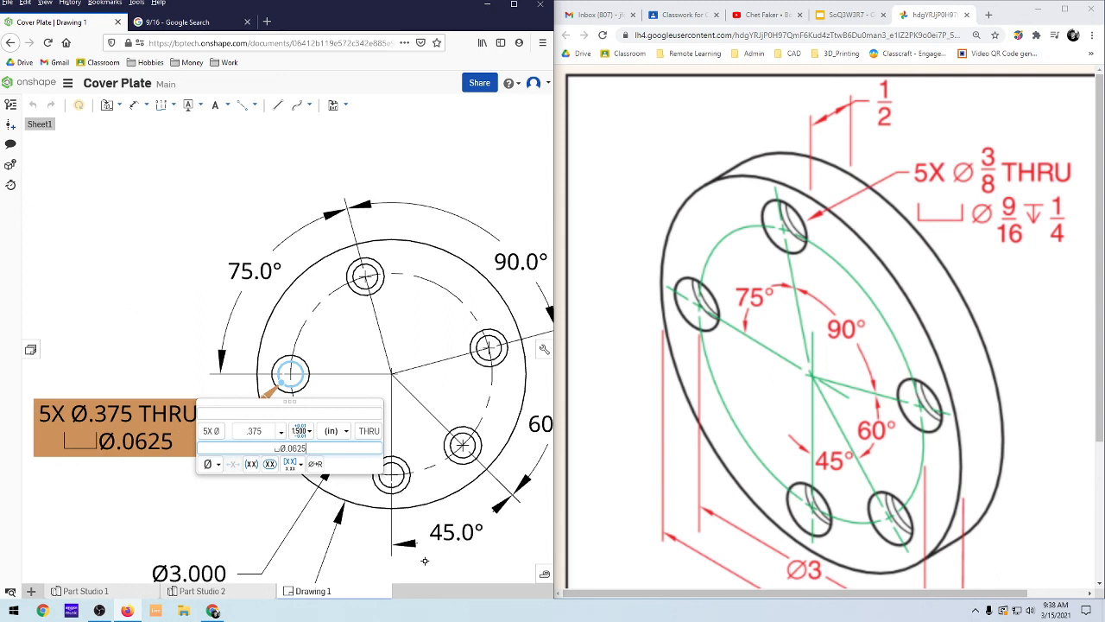
key("BackSpace")
key("BackSpace")
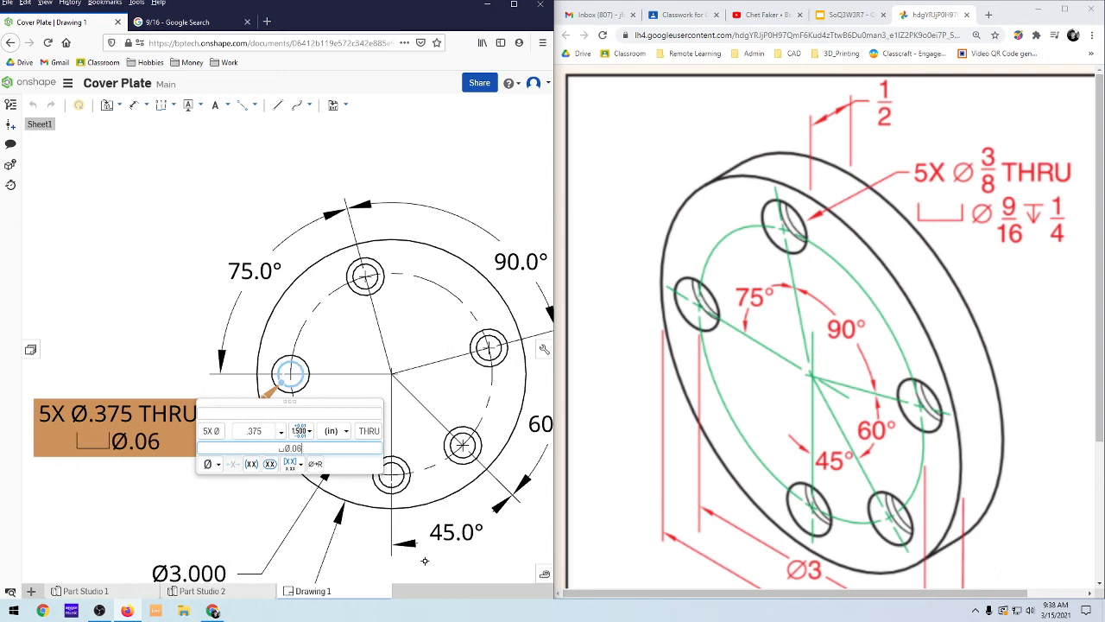
type("3")
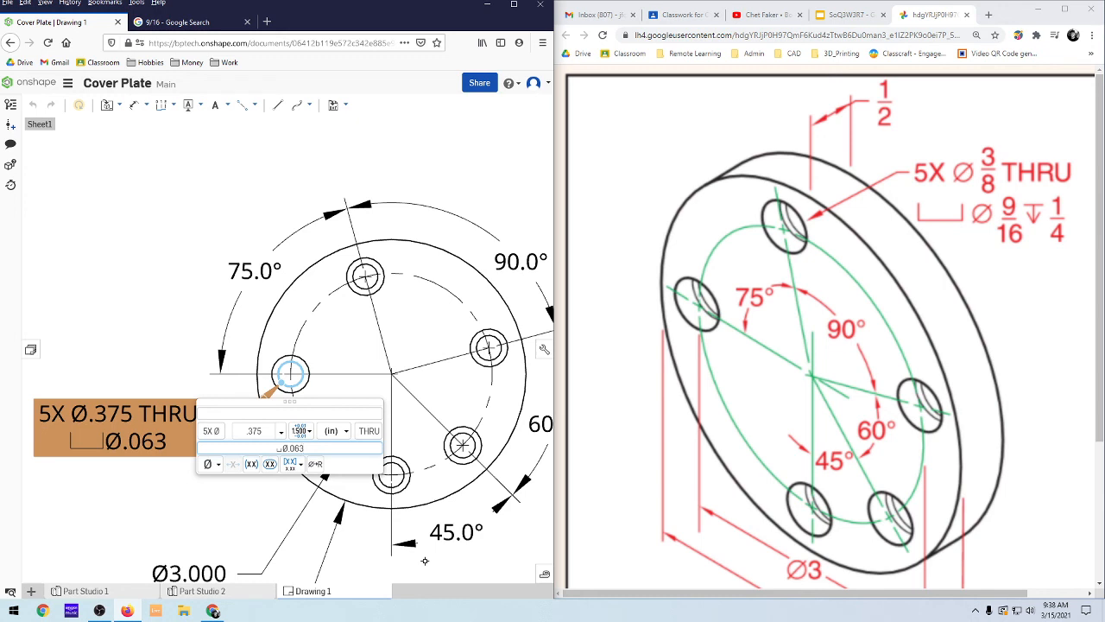
Step: Append the depth symbol and .25 to the callout's counterbore line and finish editing the dimension
left_click(212, 465)
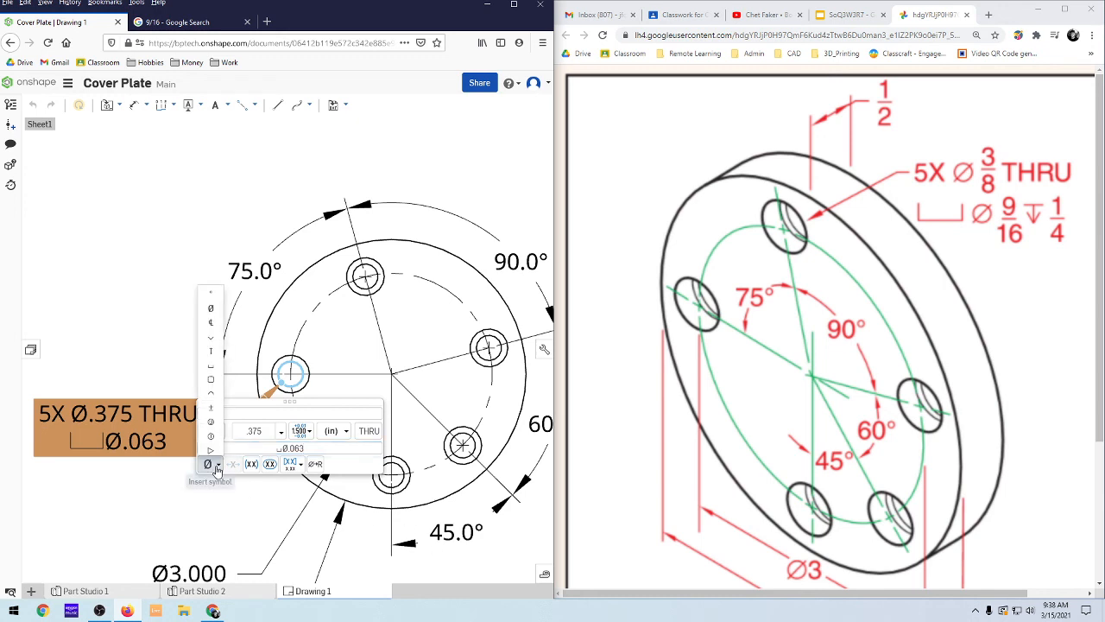
left_click(212, 351)
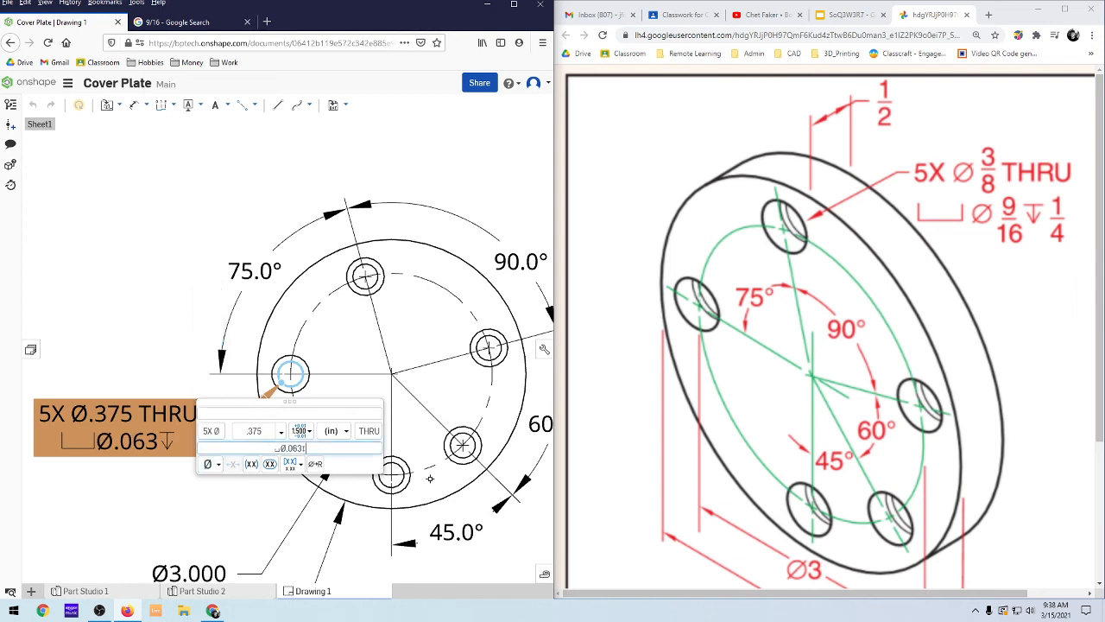
type(".25")
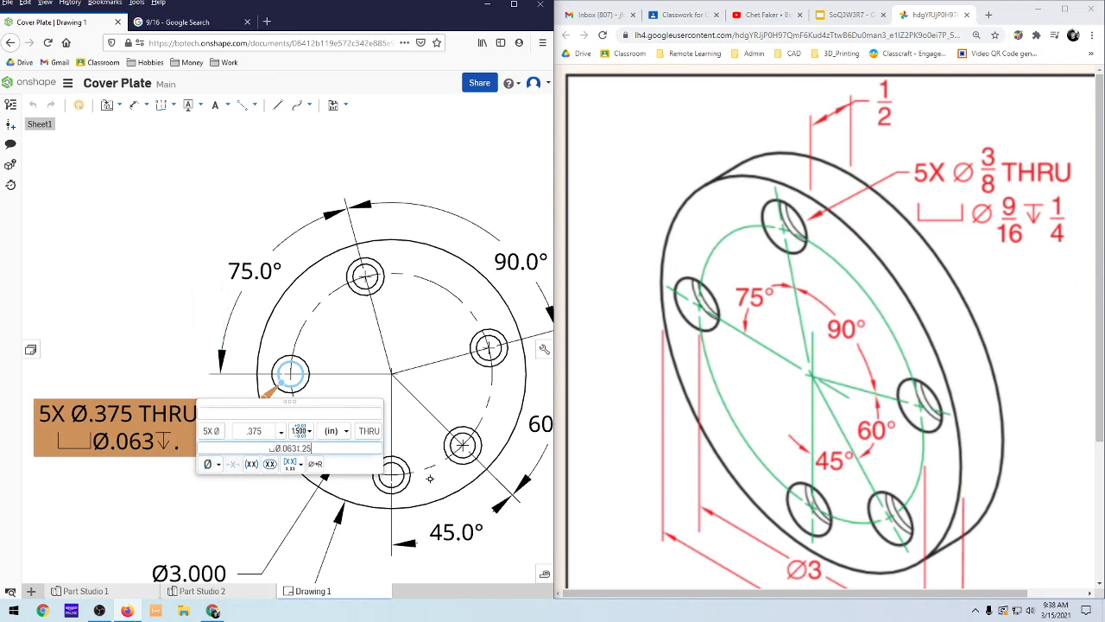
left_click(176, 512)
scroll(173, 518, "down", 5)
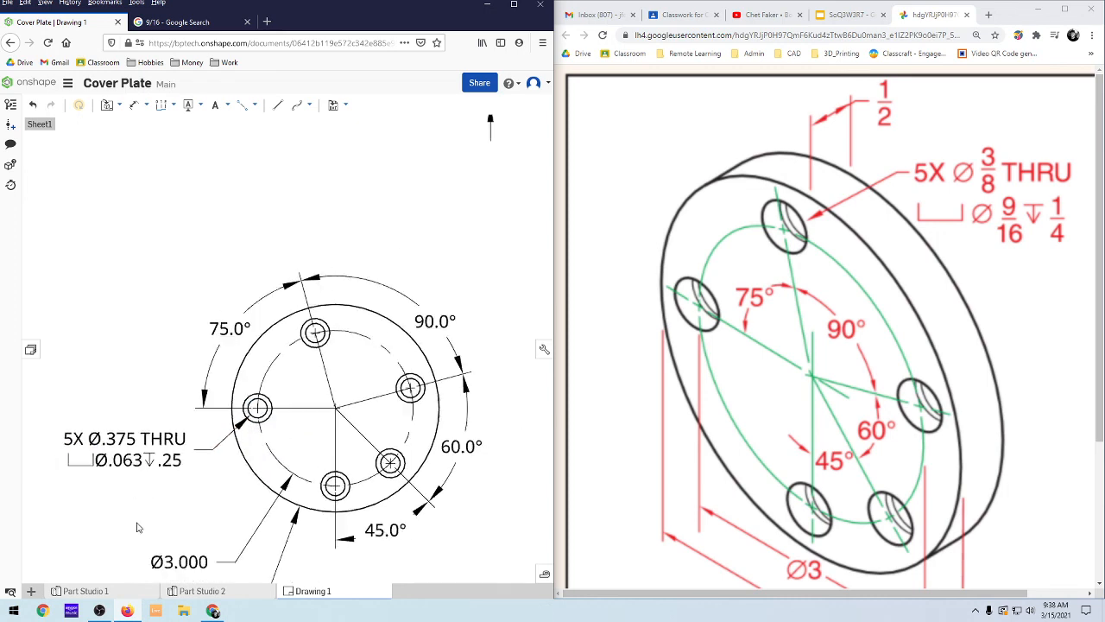
scroll(87, 517, "up", 2)
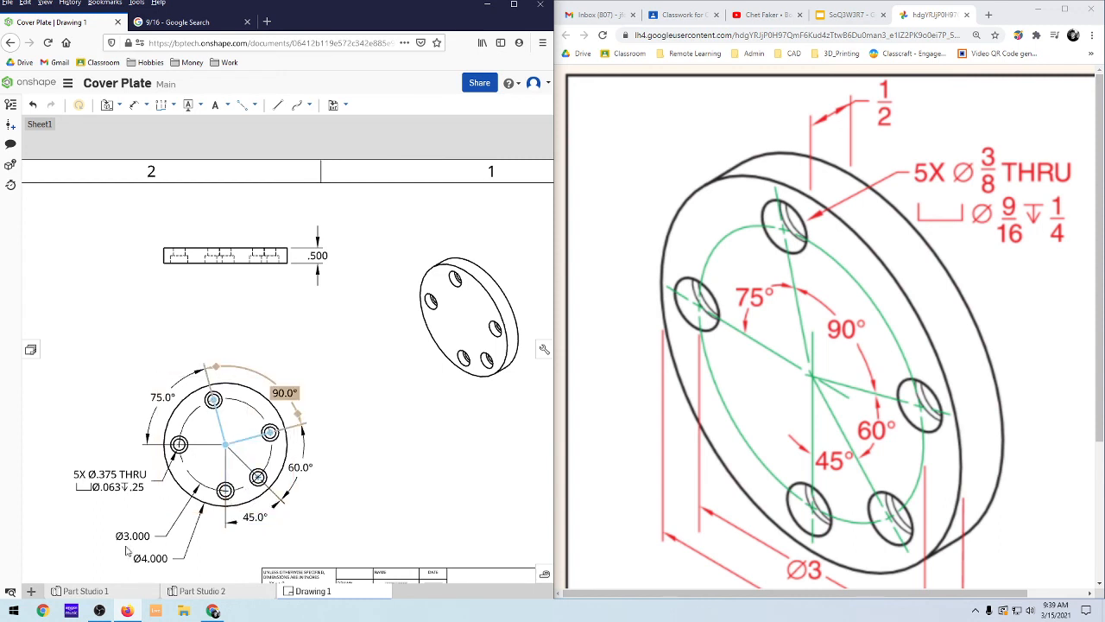
Step: Move the Ø3.000 and Ø4.000 dimension texts slightly upward so they sit closer beneath the 5X THRU hole callout
scroll(127, 551, "up", 2)
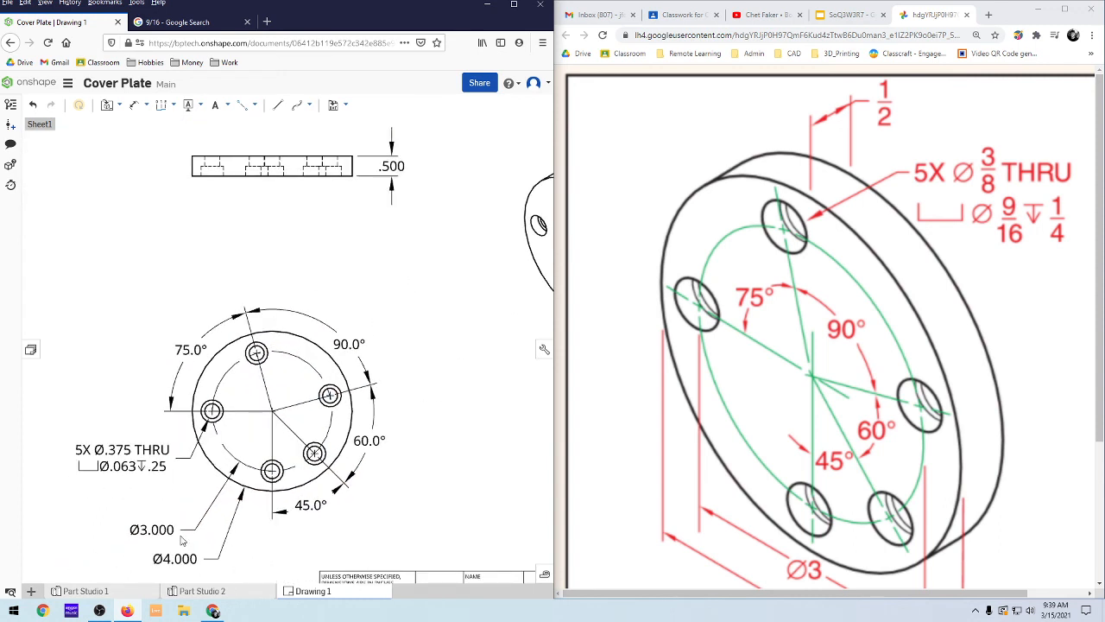
left_click_drag(152, 529, 142, 510)
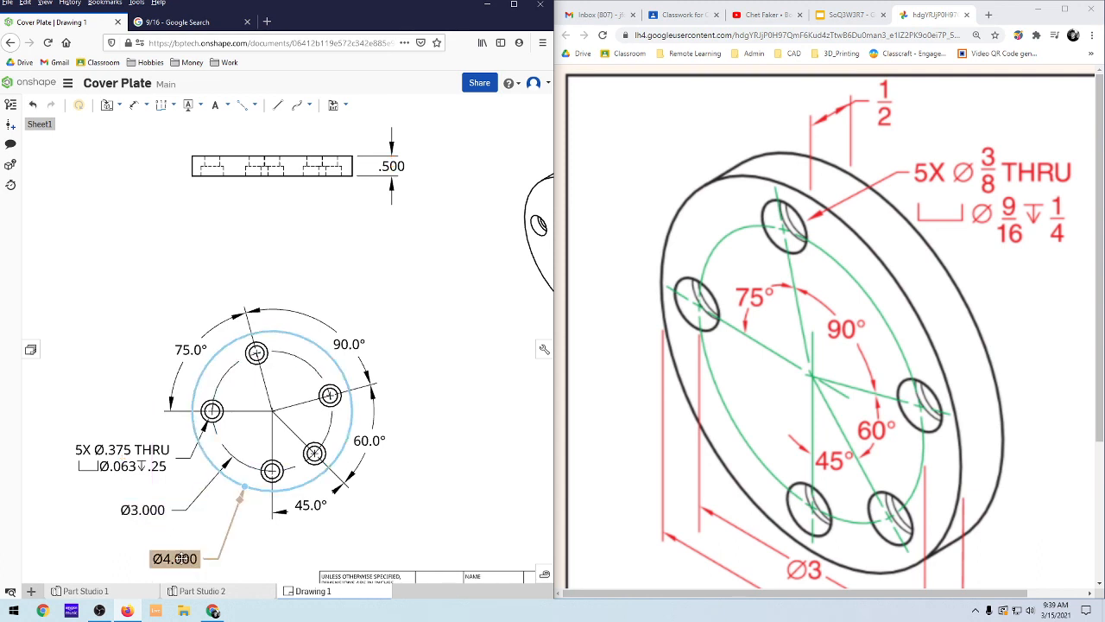
mouse_move(183, 557)
left_mouse_down()
mouse_move(197, 551)
mouse_move(188, 549)
left_mouse_up()
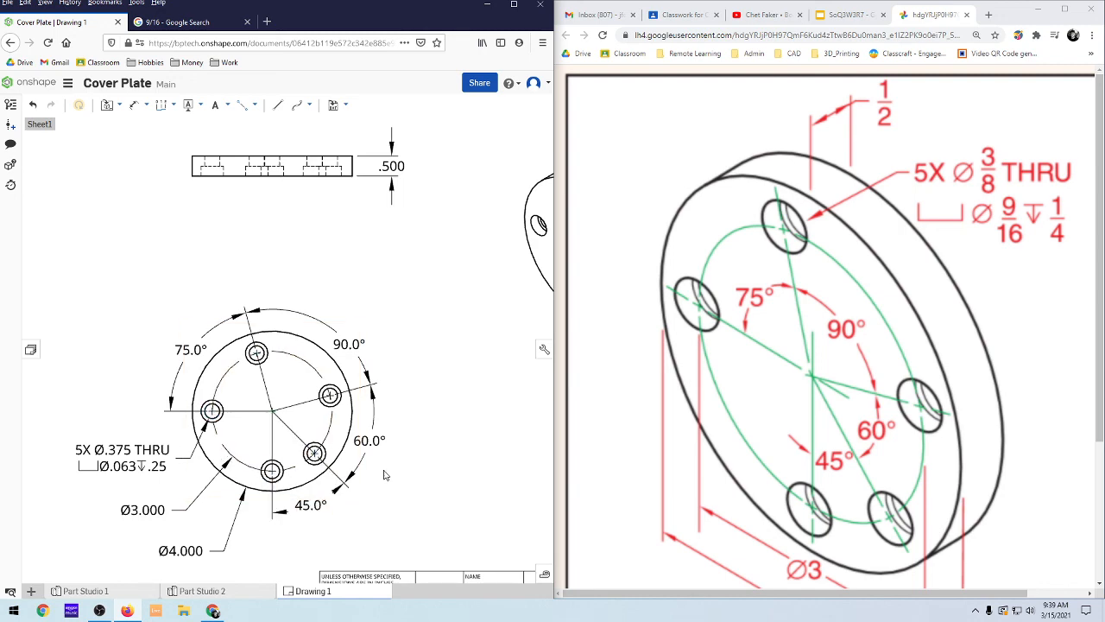
scroll(385, 475, "down", 5)
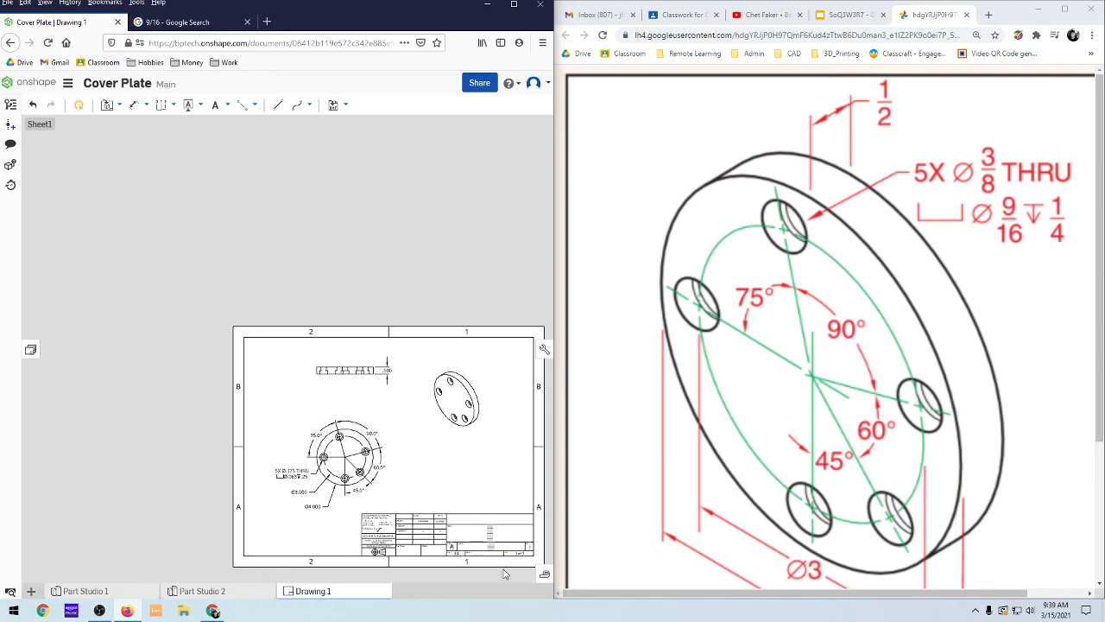
scroll(502, 575, "up", 3)
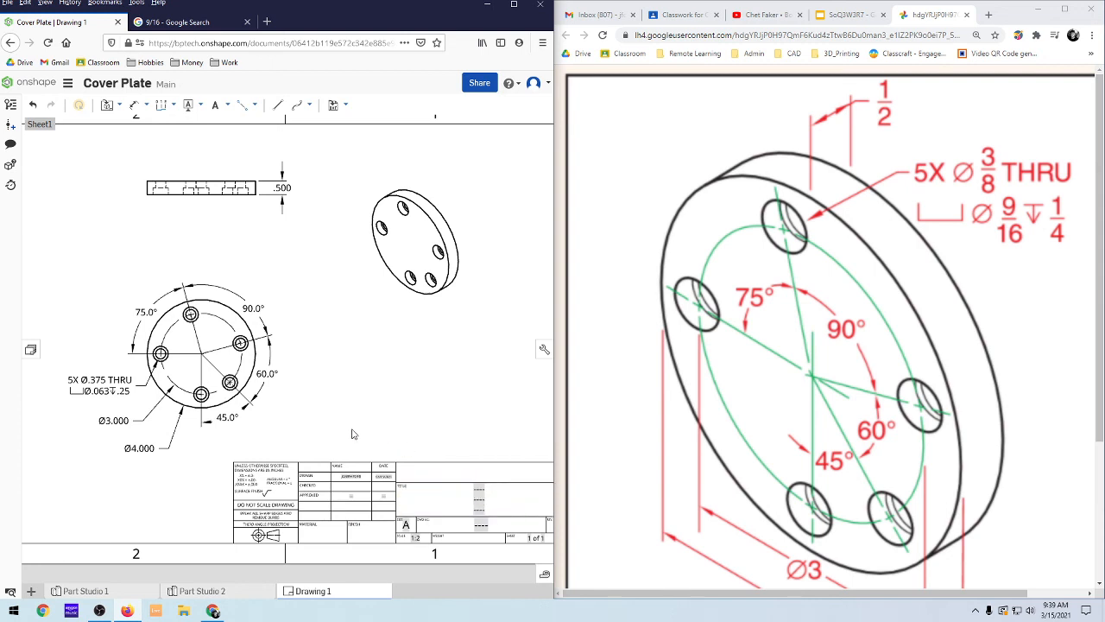
scroll(74, 244, "down", 3)
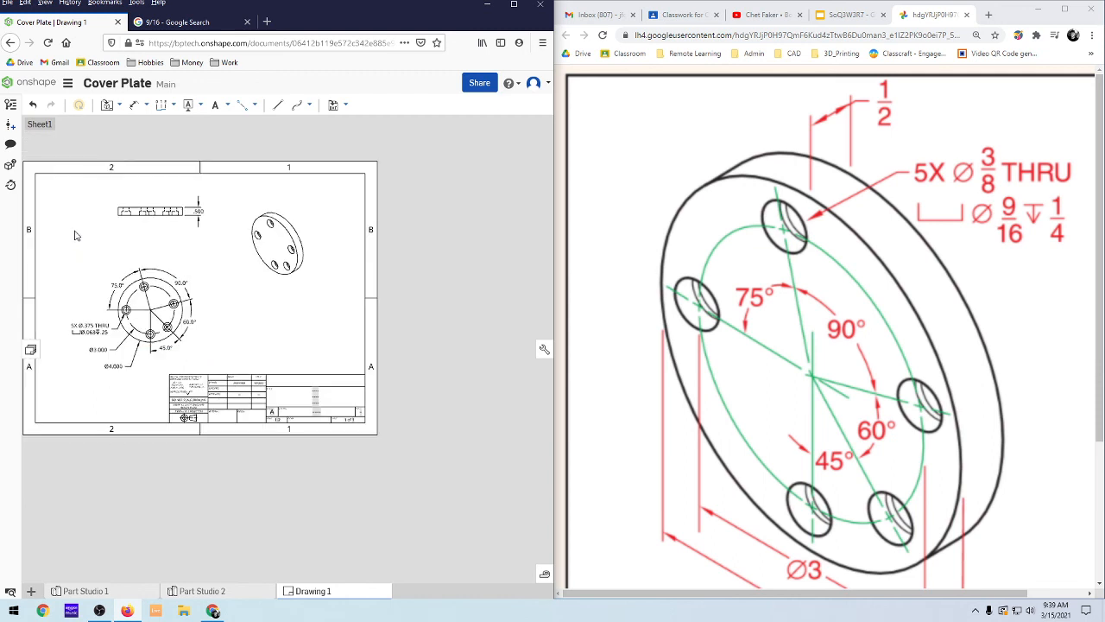
scroll(73, 233, "up", 2)
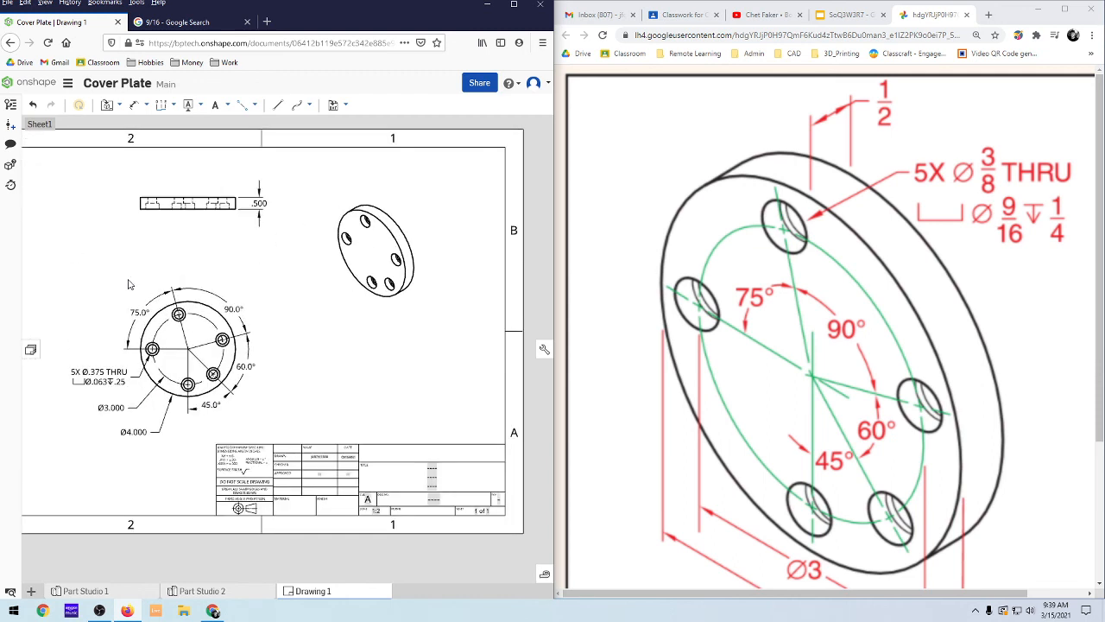